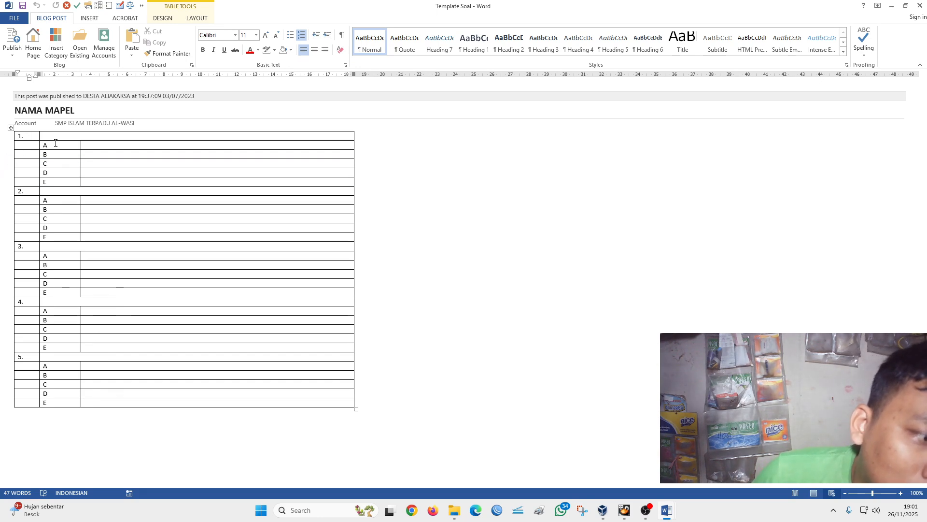
- View the list of question types in Document1 and return to the Template Soal document
{"action": "left_click", "coordinate": [668, 514]}
{"action": "left_click", "coordinate": [636, 485]}
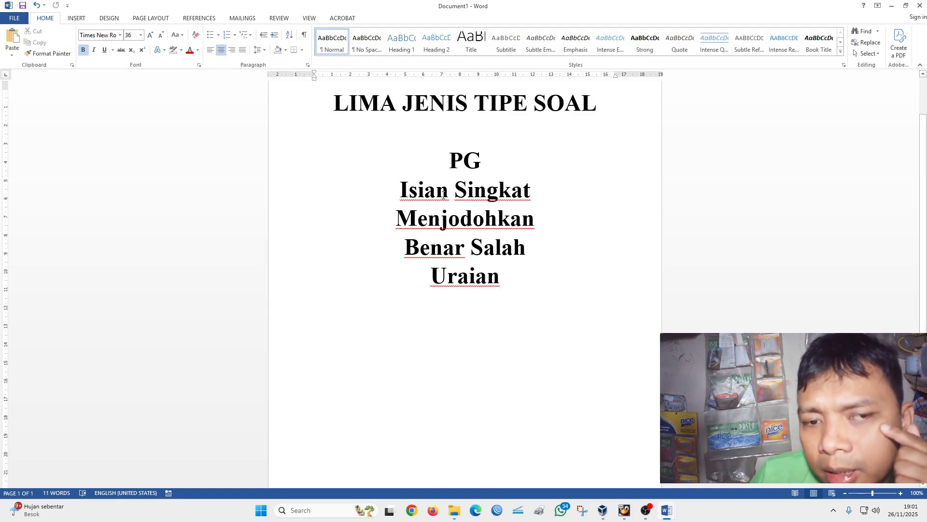
{"action": "mouse_move", "coordinate": [666, 510]}
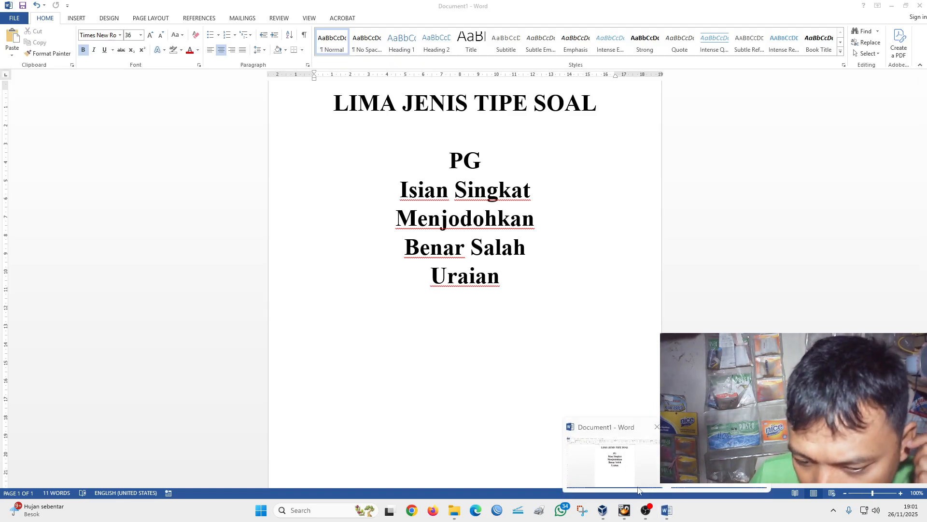
{"action": "left_click", "coordinate": [714, 459]}
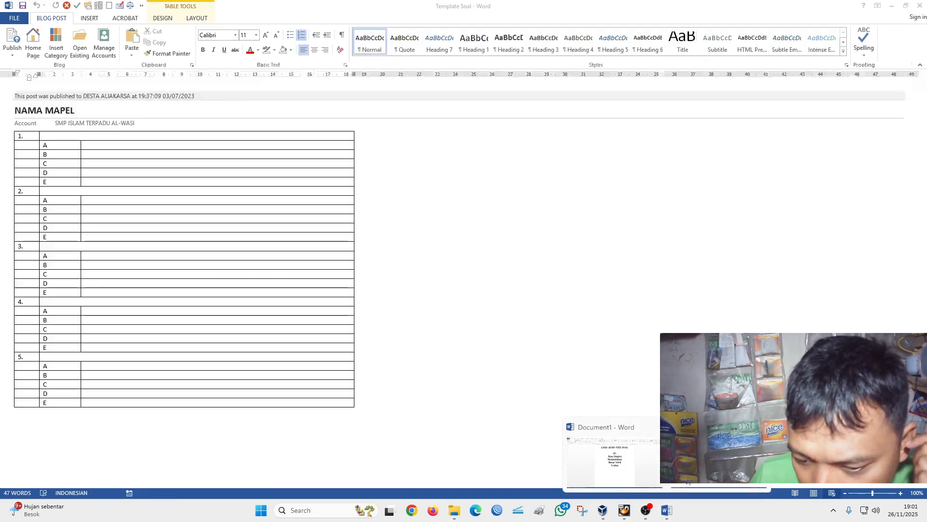
- Enter "1+1=......" as the question text for number 1 in the template table
{"action": "left_click", "coordinate": [61, 138]}
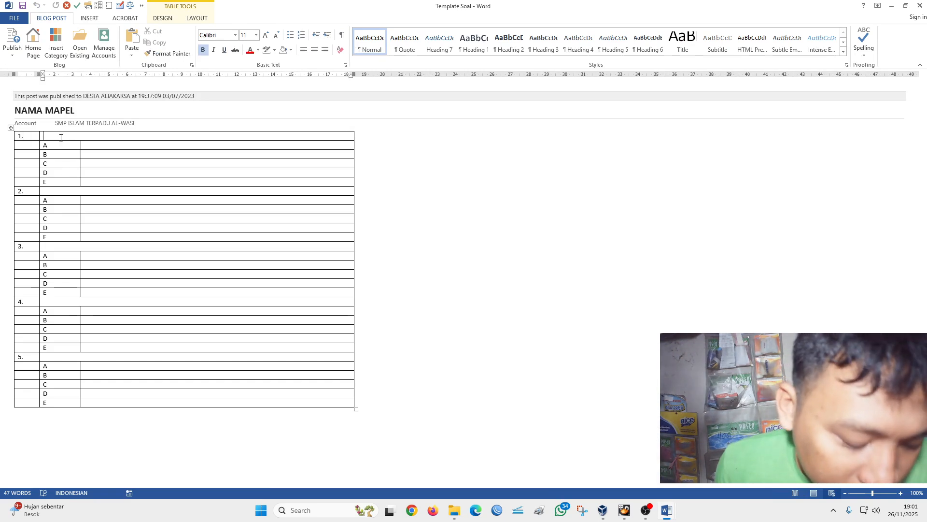
{"action": "type", "text": "1"}
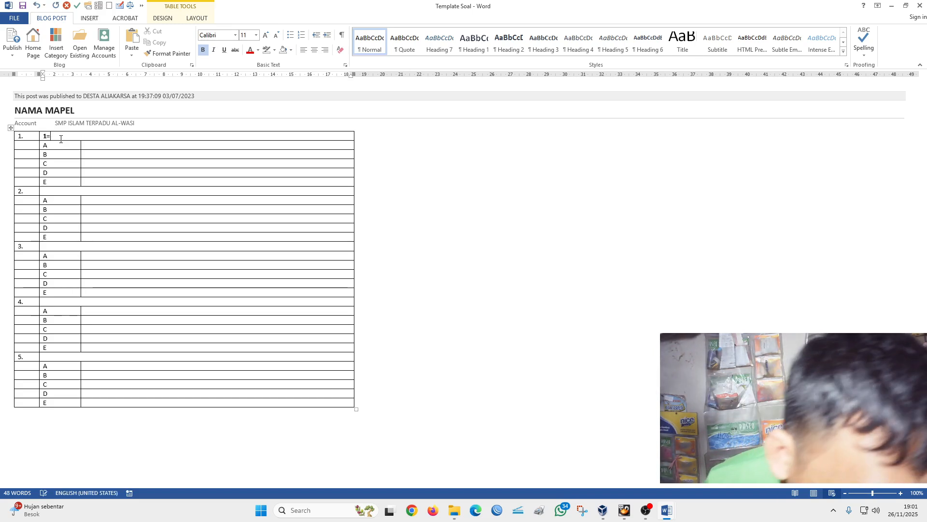
{"action": "key", "text": "BackSpace"}
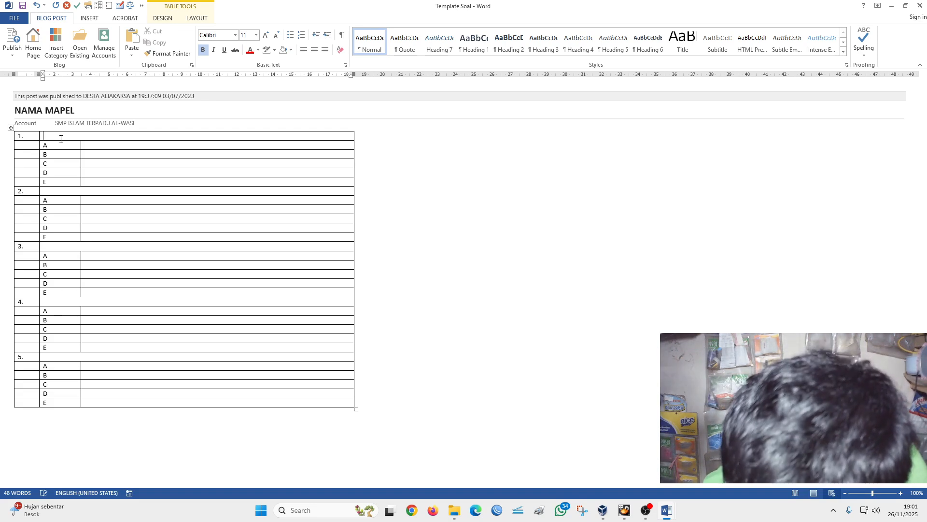
{"action": "type", "text": "+"}
{"action": "key", "text": "BackSpace"}
{"action": "type", "text": "1+1="}
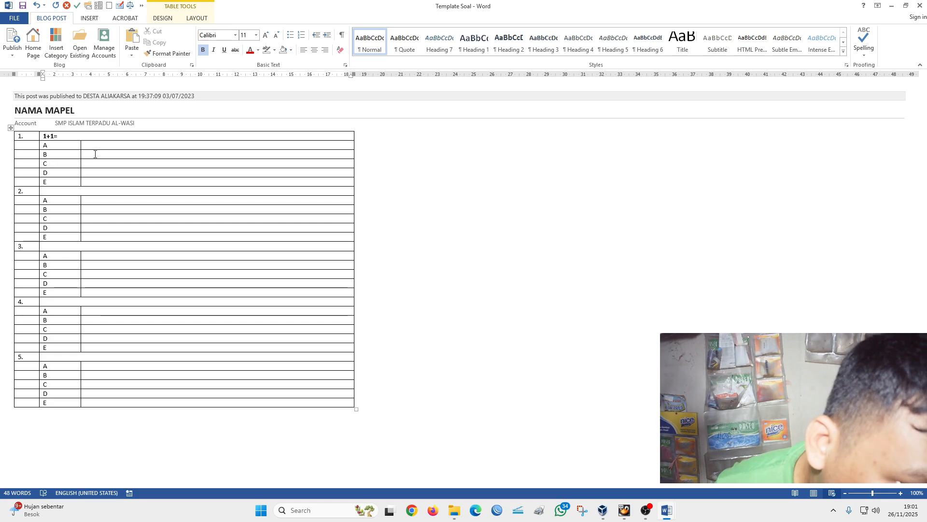
{"action": "type", "text": "/"}
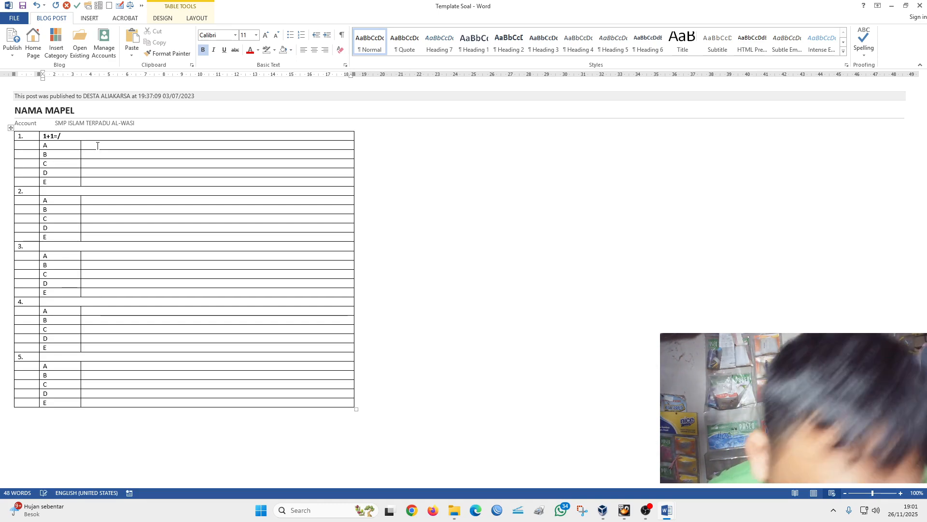
{"action": "type", "text": "///"}
{"action": "key", "text": "BackSpace"}
{"action": "key", "text": "BackSpace"}
{"action": "key", "text": "BackSpace"}
{"action": "key", "text": "BackSpace"}
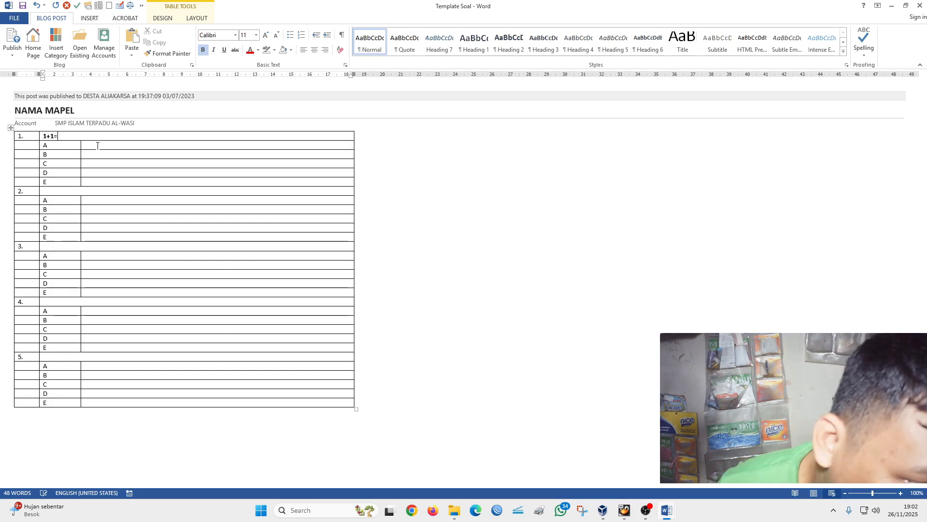
{"action": "type", "text": "......"}
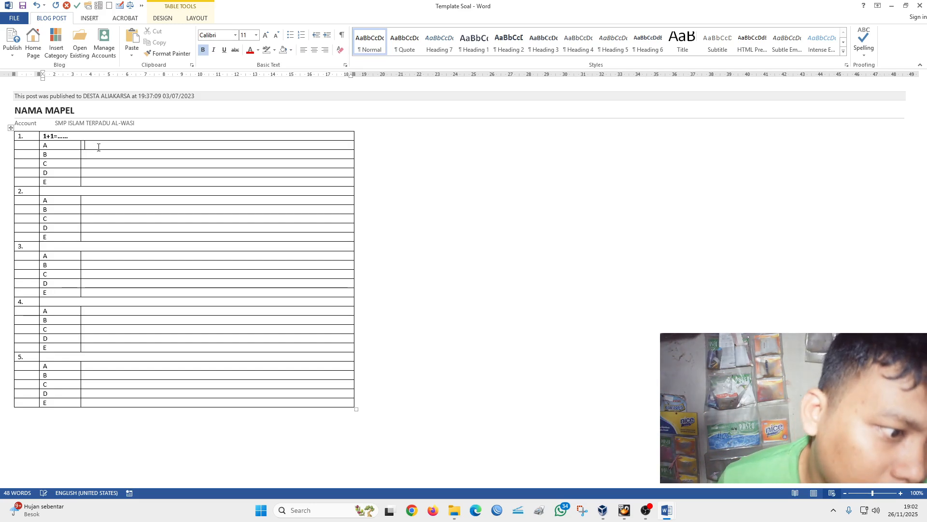
- Fill question 1's answer options A to D with 1, 2, 3 and 4
{"action": "left_click", "coordinate": [99, 147]}
{"action": "type", "text": "1"}
{"action": "left_click", "coordinate": [102, 155]}
{"action": "type", "text": "2"}
{"action": "left_click", "coordinate": [100, 164]}
{"action": "left_click", "coordinate": [103, 173]}
{"action": "type", "text": "4"}
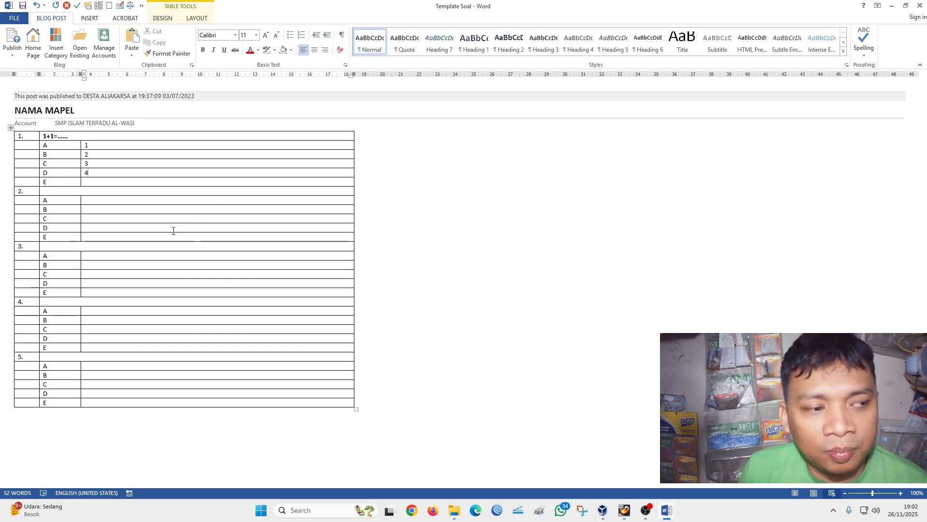
- Switch to Document1 and highlight the "PG" and "Isian Singkat" lines in yellow
{"action": "mouse_move", "coordinate": [666, 511]}
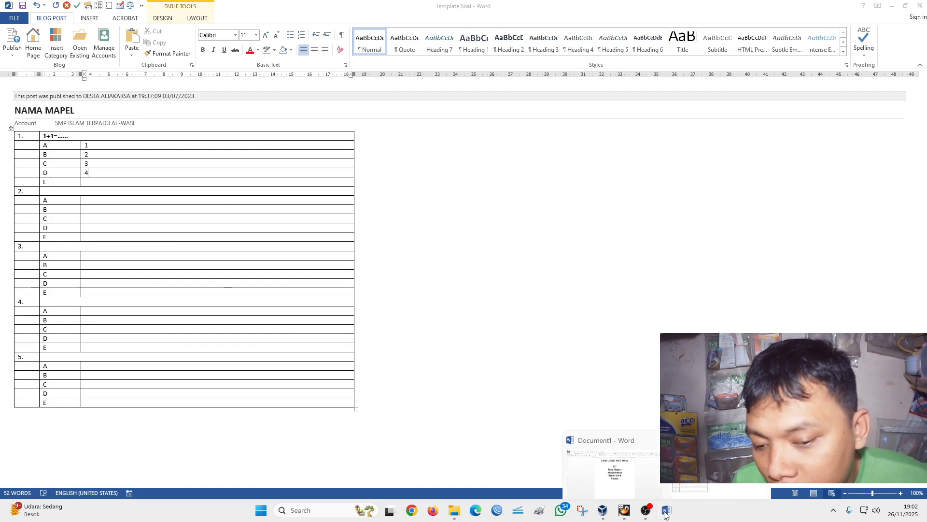
{"action": "left_click", "coordinate": [620, 462]}
{"action": "left_click_drag", "start_coordinate": [449, 160], "coordinate": [542, 193]}
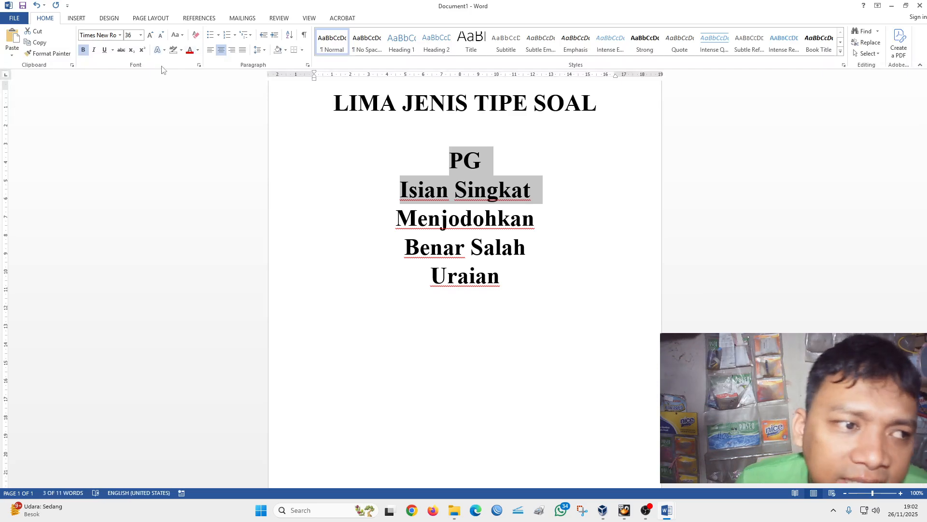
{"action": "left_click", "coordinate": [174, 54]}
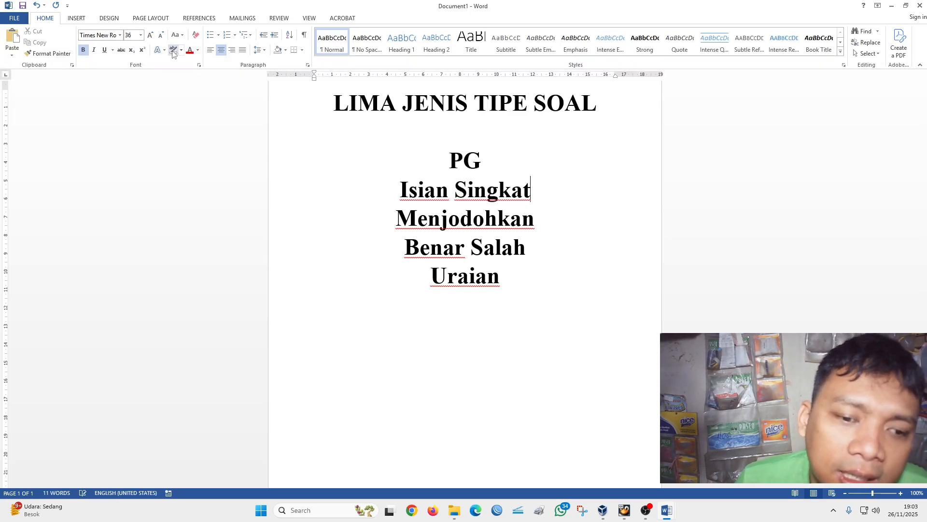
{"action": "left_click_drag", "start_coordinate": [447, 153], "coordinate": [545, 220]}
{"action": "left_click", "coordinate": [525, 198]}
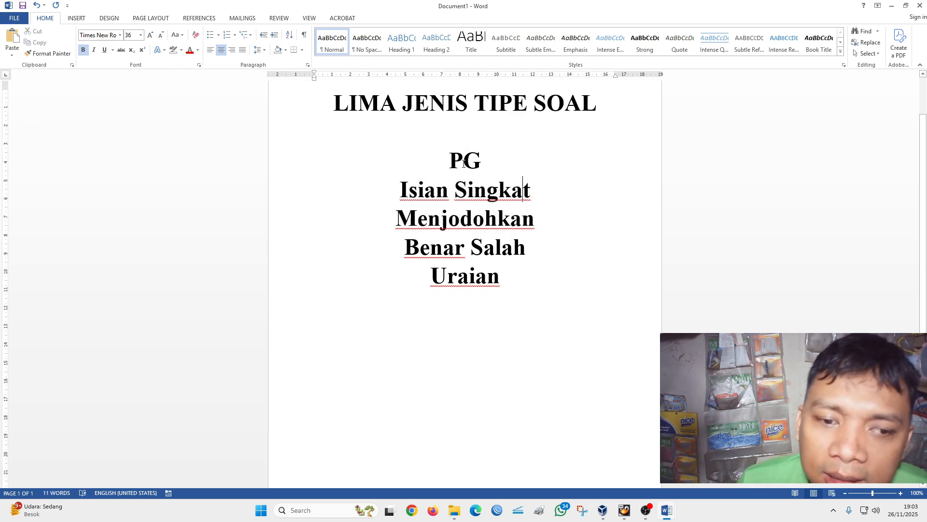
{"action": "left_click_drag", "start_coordinate": [458, 159], "coordinate": [536, 193]}
{"action": "left_click", "coordinate": [181, 50]}
{"action": "left_click", "coordinate": [177, 59]}
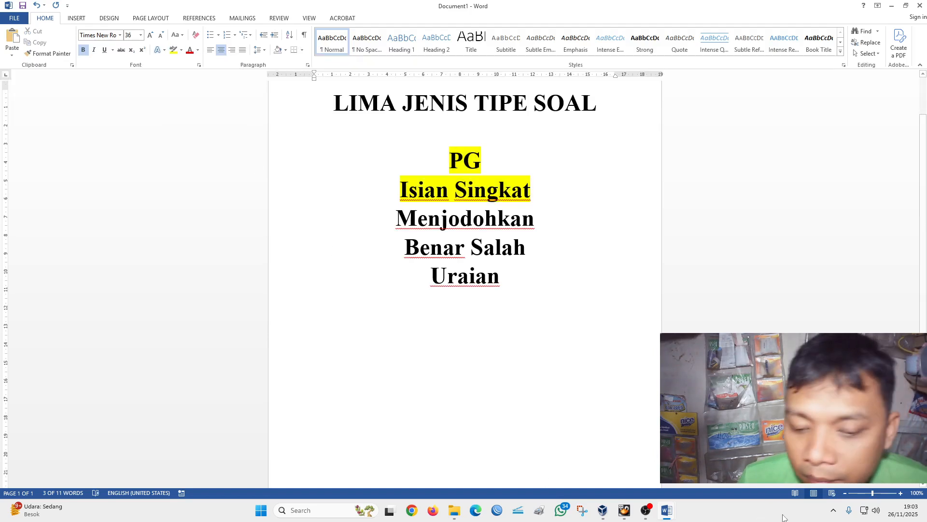
- Return to the Template Soal document and enter "Sebutkan nama angka" as the text of question 2
{"action": "mouse_move", "coordinate": [674, 510]}
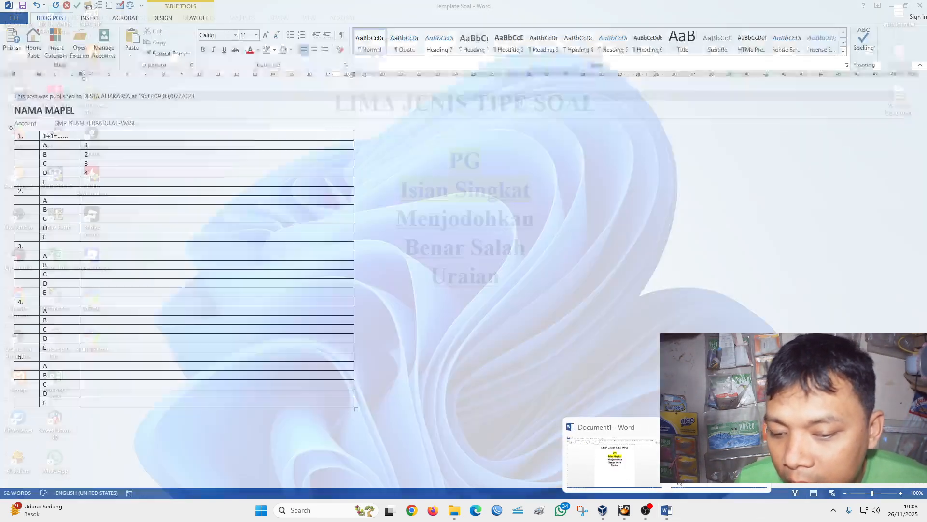
{"action": "left_click", "coordinate": [700, 466]}
{"action": "left_click", "coordinate": [51, 192]}
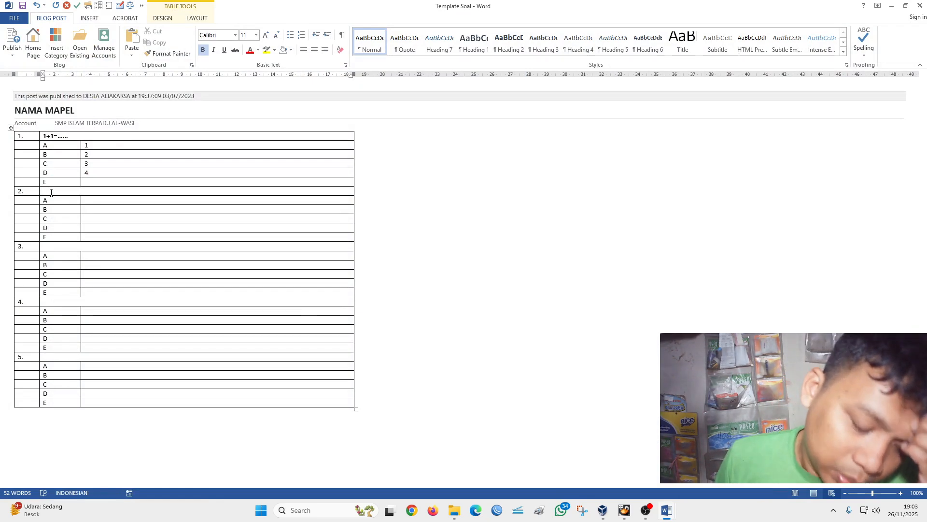
{"action": "type", "text": "s"}
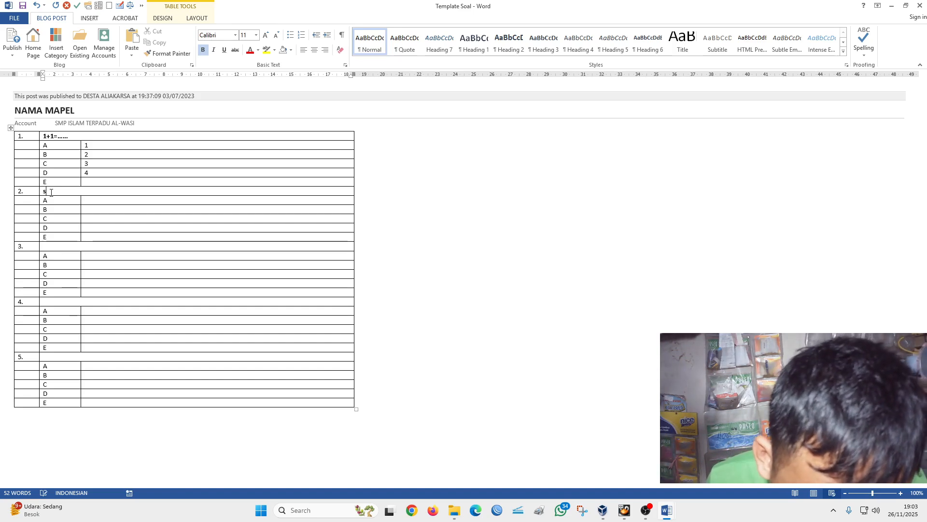
{"action": "type", "text": "ebutk"}
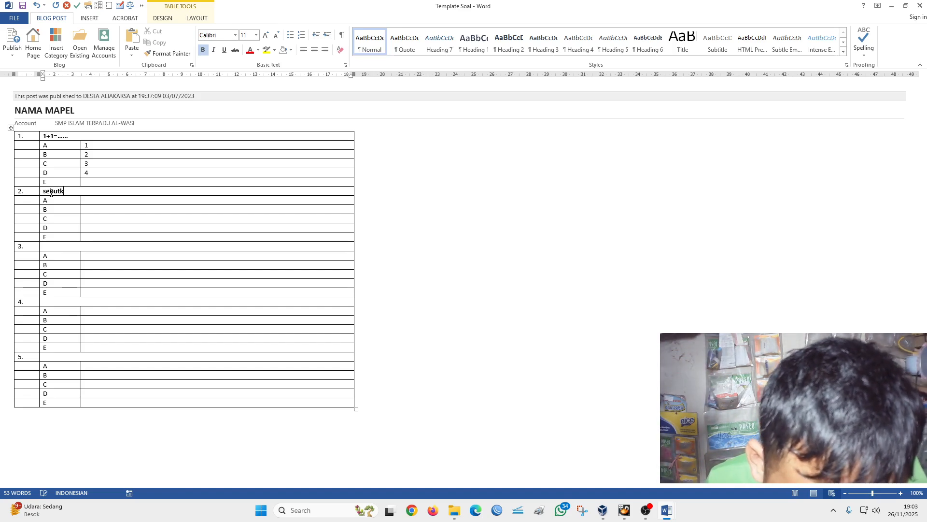
{"action": "type", "text": "an n"}
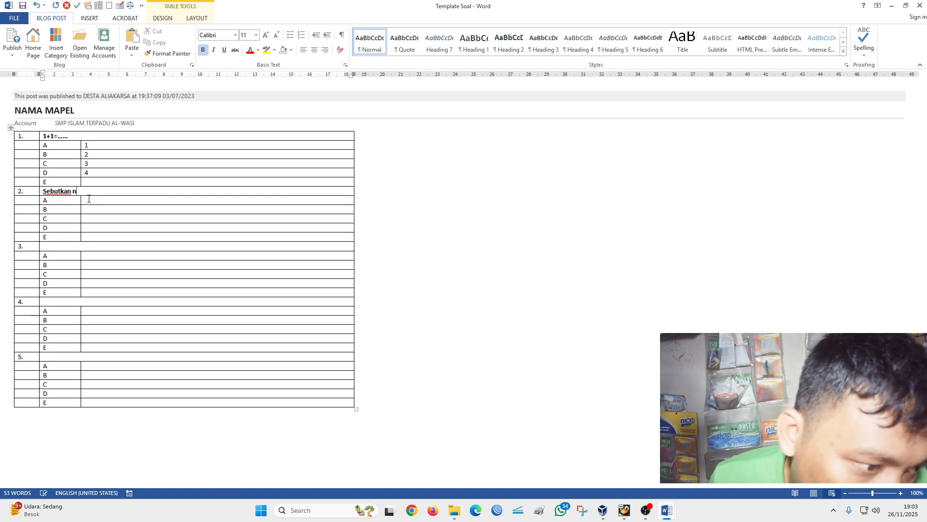
{"action": "type", "text": "ama"}
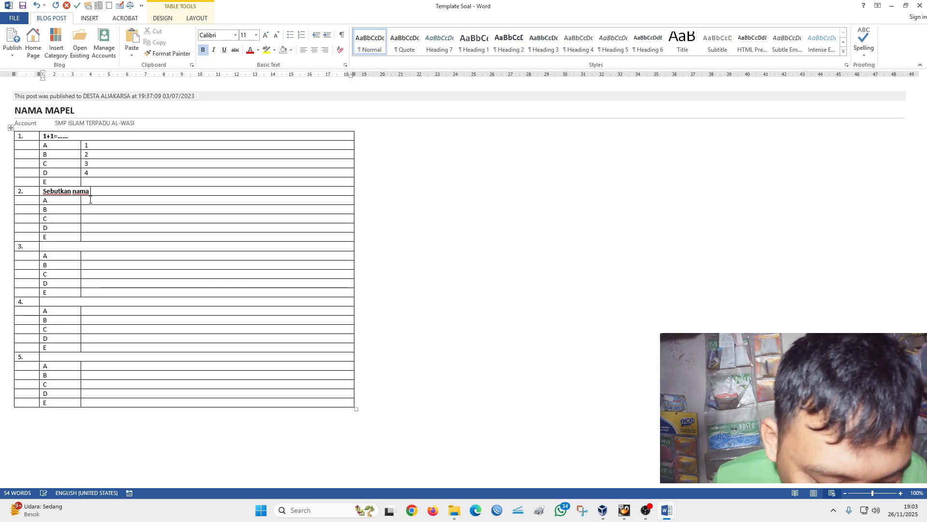
{"action": "type", "text": " angka"}
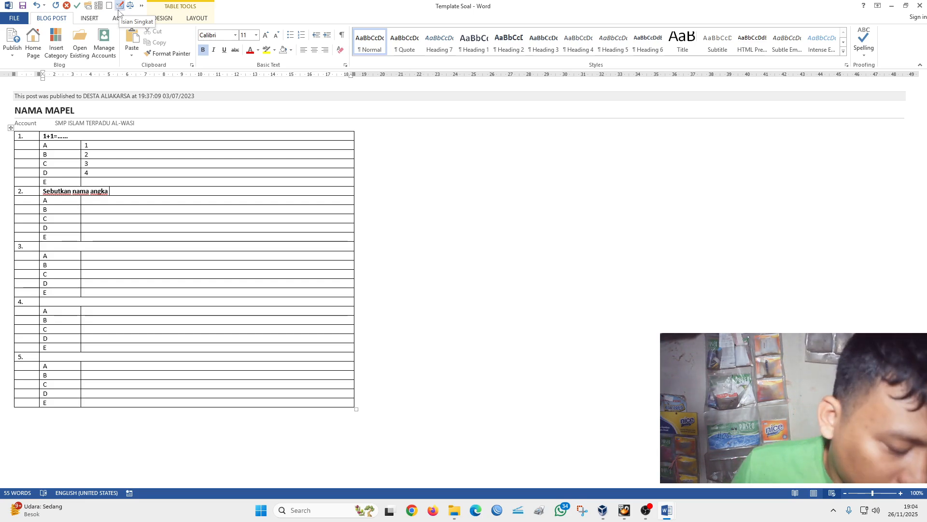
- Insert an Isian Singkat tag after question 2's text, with question number 2 and blank number 1
{"action": "left_click", "coordinate": [119, 7]}
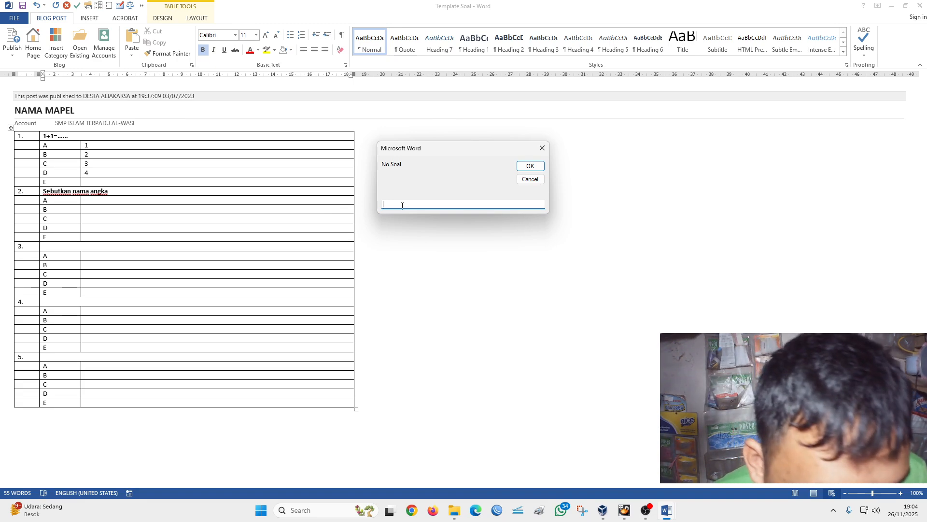
{"action": "type", "text": "2"}
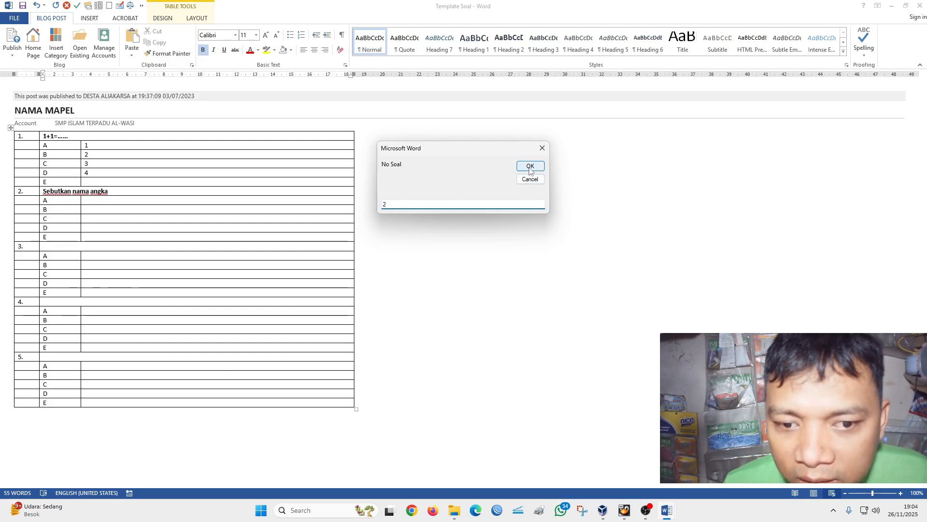
{"action": "left_click", "coordinate": [529, 167]}
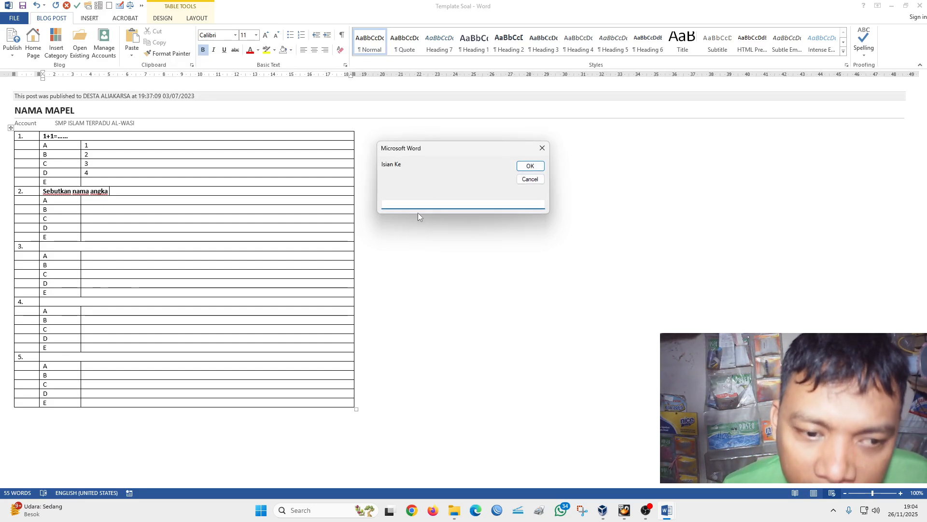
{"action": "type", "text": "1"}
{"action": "left_click", "coordinate": [523, 167]}
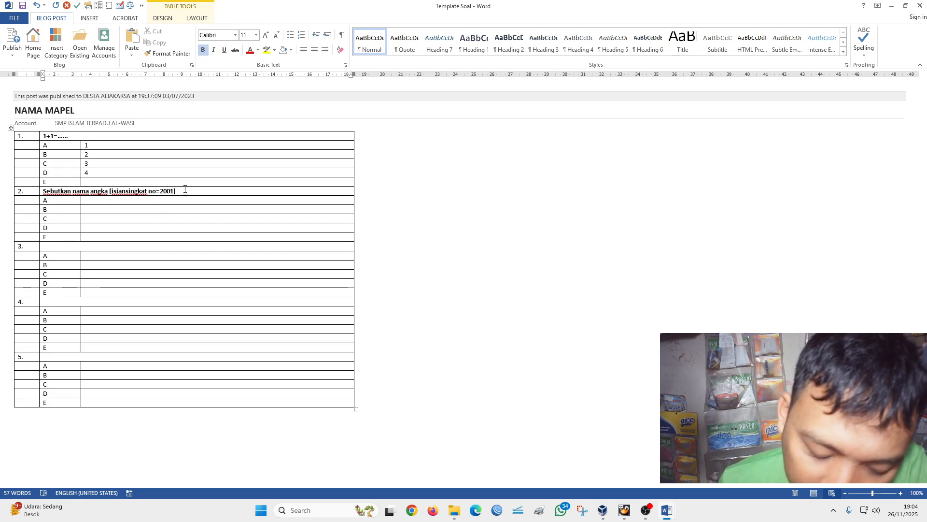
- Add a second line to question 2 reading "Sebut kan angka setelah angka Sembilan" below the first tagged line
{"action": "key", "text": "shift+Return"}
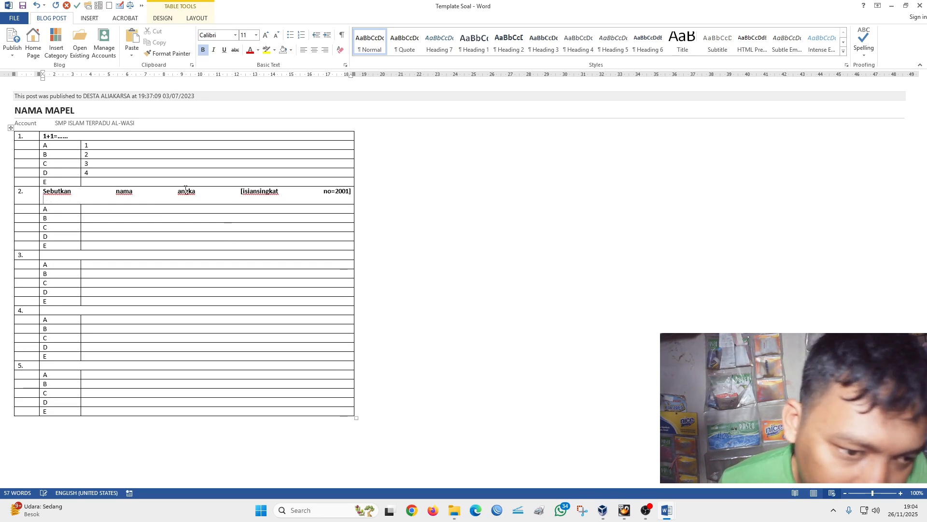
{"action": "left_click", "coordinate": [38, 6]}
{"action": "key", "text": "Return"}
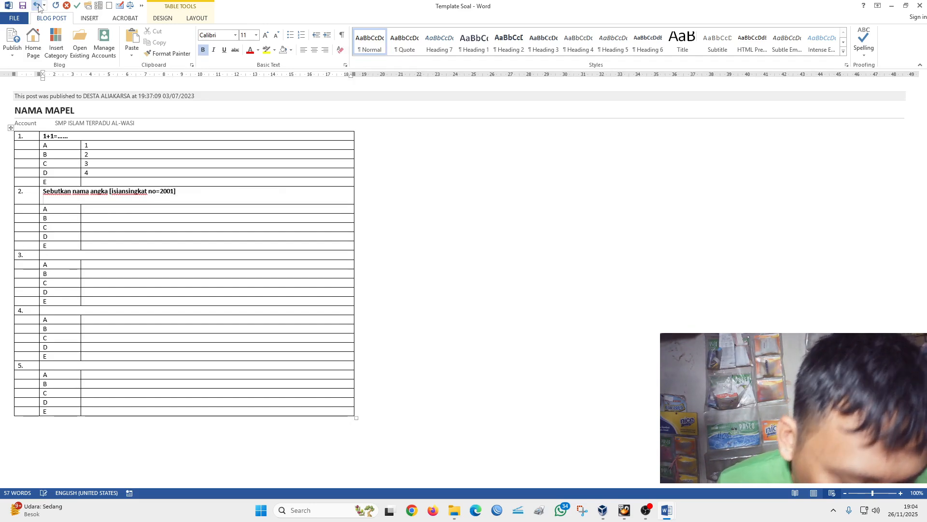
{"action": "type", "text": "sebut kan"}
{"action": "type", "text": "angka st"}
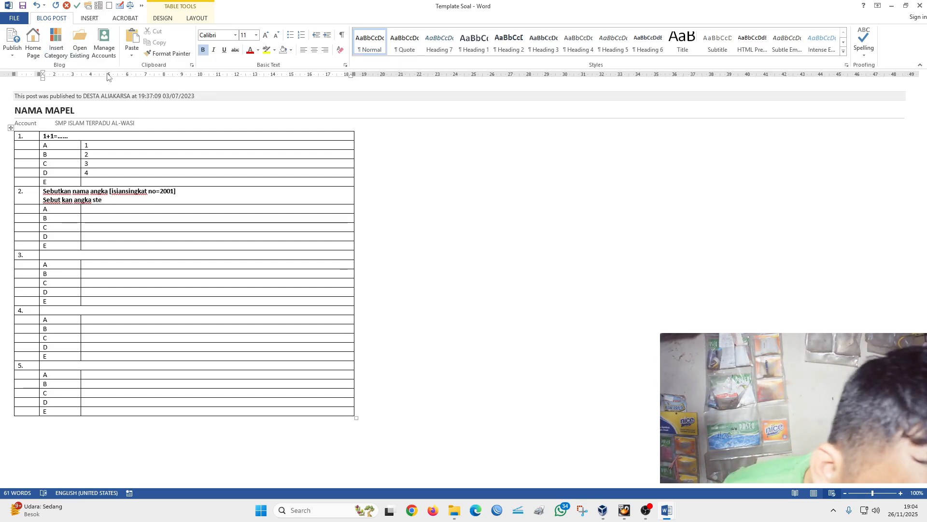
{"action": "key", "text": "BackSpace"}
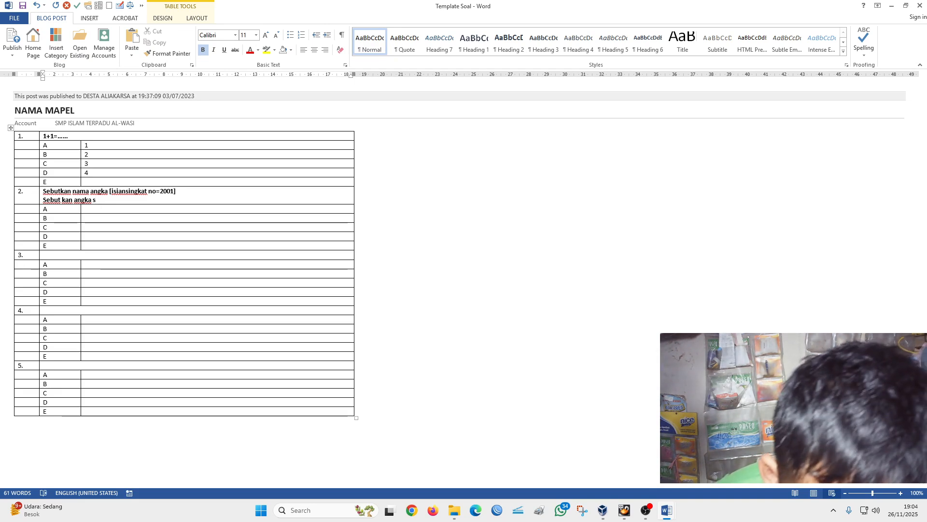
{"action": "type", "text": "etela"}
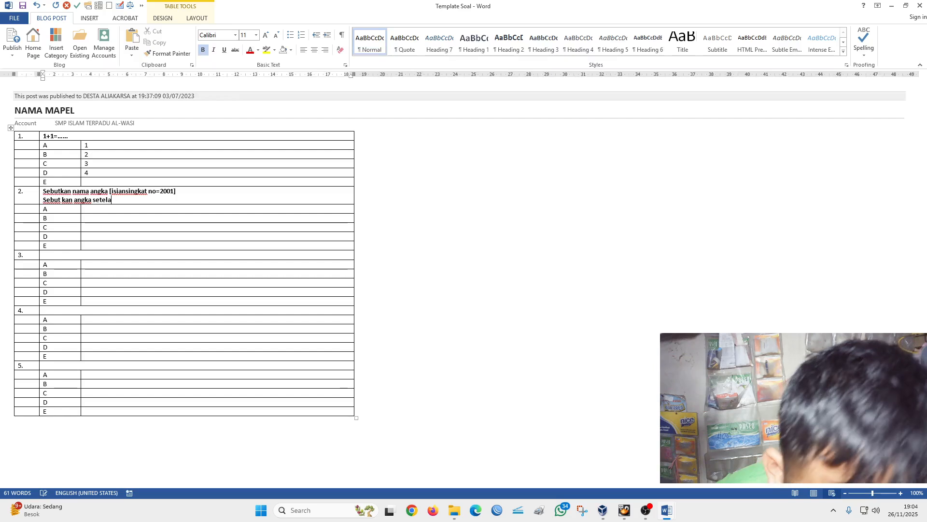
{"action": "type", "text": "h ang"}
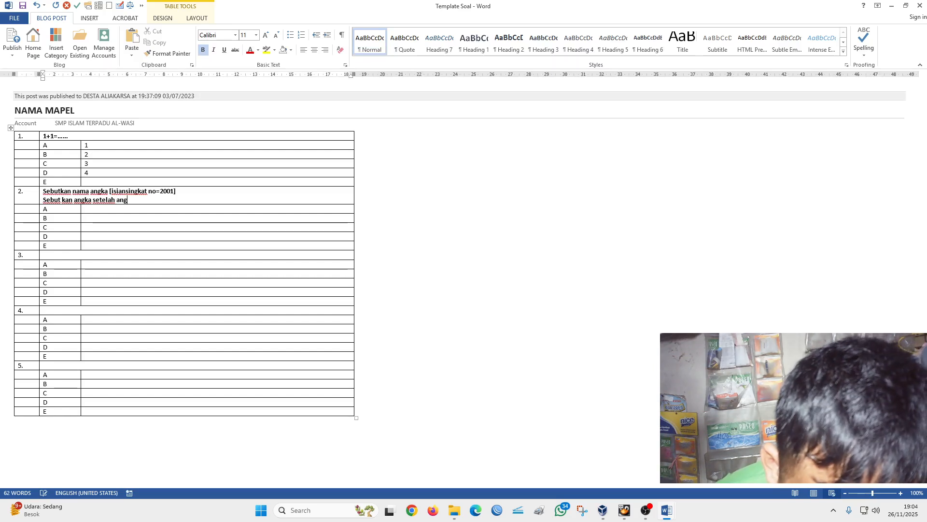
{"action": "type", "text": "ka "}
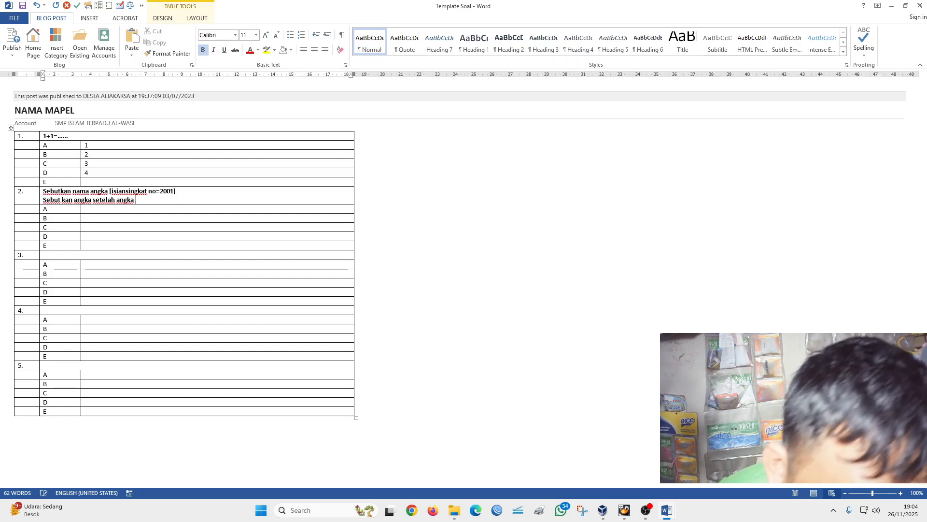
{"action": "type", "text": "semb"}
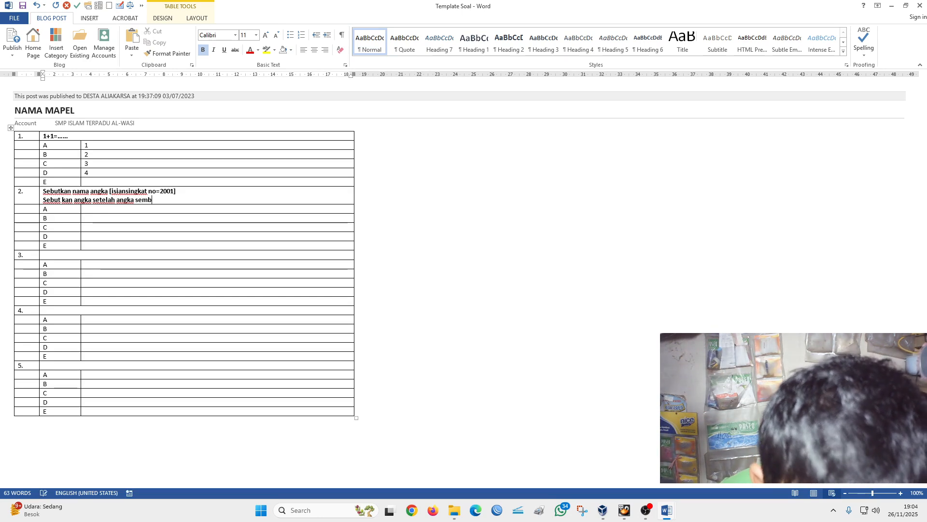
{"action": "type", "text": "ilan"}
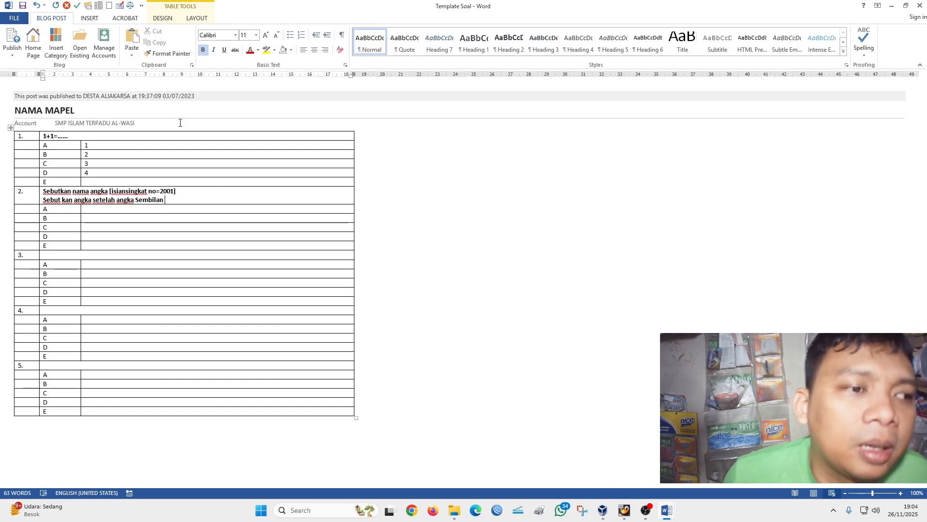
- Insert an Isian Singkat tag after question 2's second line, with question number 2 and blank number 2
{"action": "left_click", "coordinate": [121, 7]}
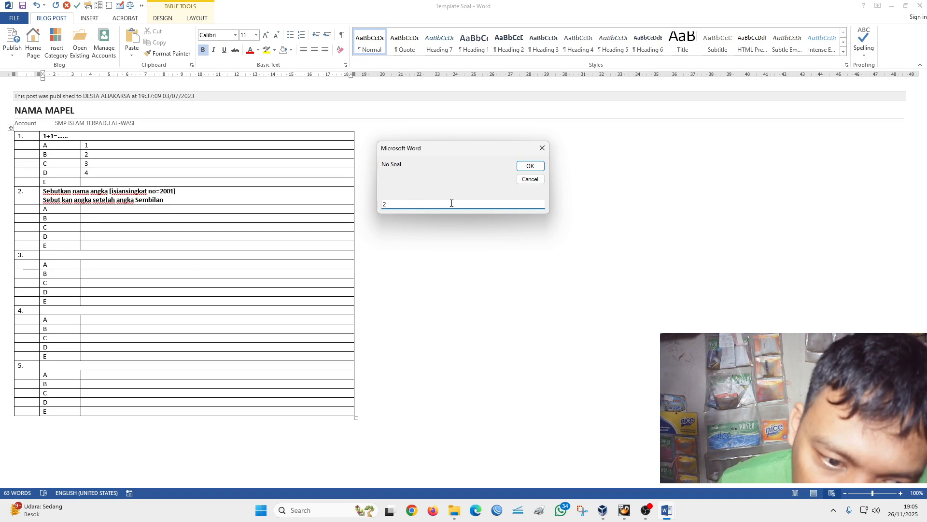
{"action": "left_click", "coordinate": [529, 167]}
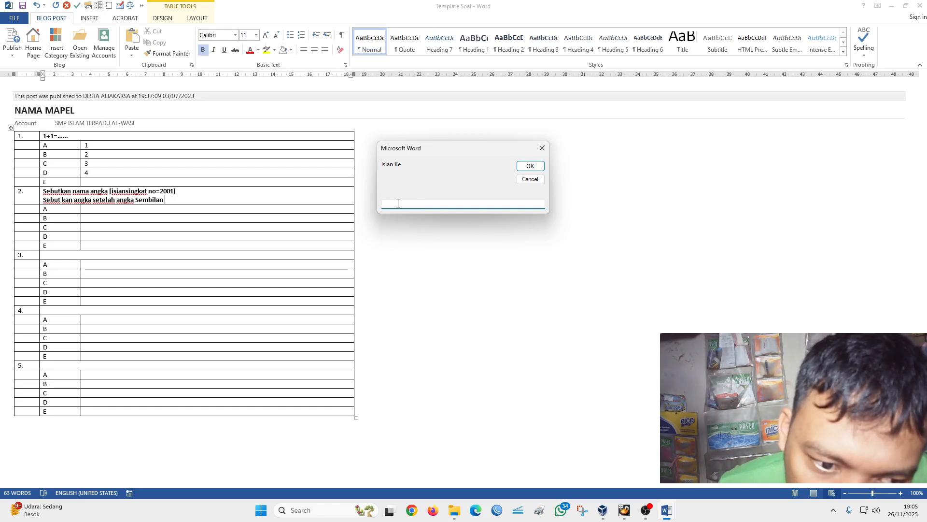
{"action": "left_click", "coordinate": [529, 166]}
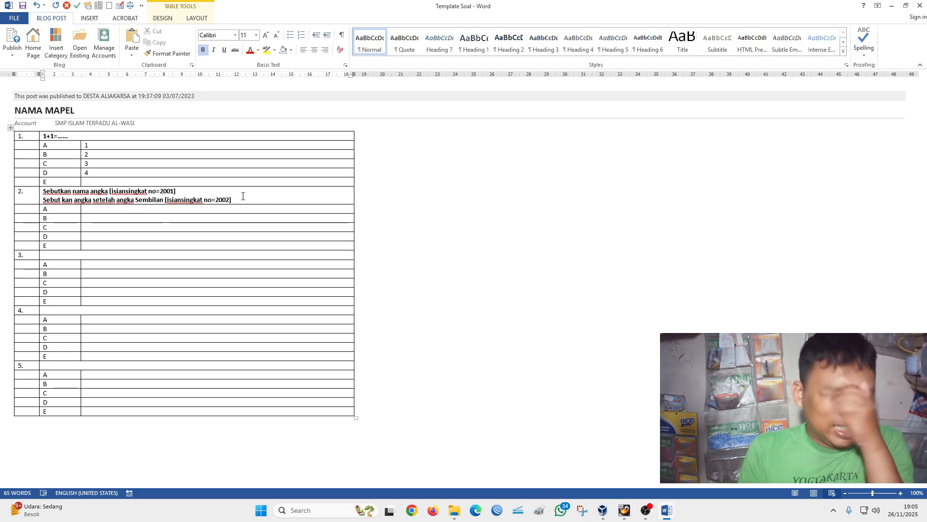
- Enter "simpan" as answer option A of question 2
{"action": "left_click", "coordinate": [156, 209]}
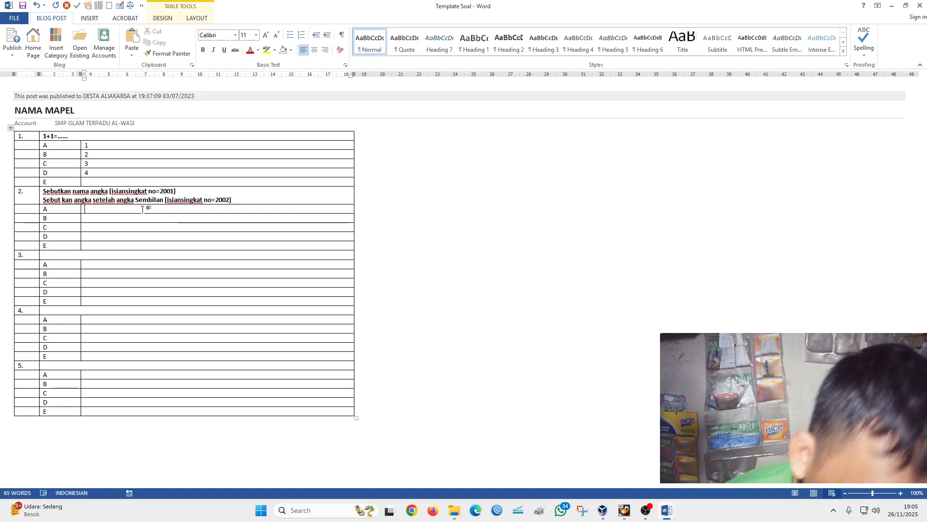
{"action": "type", "text": "si"}
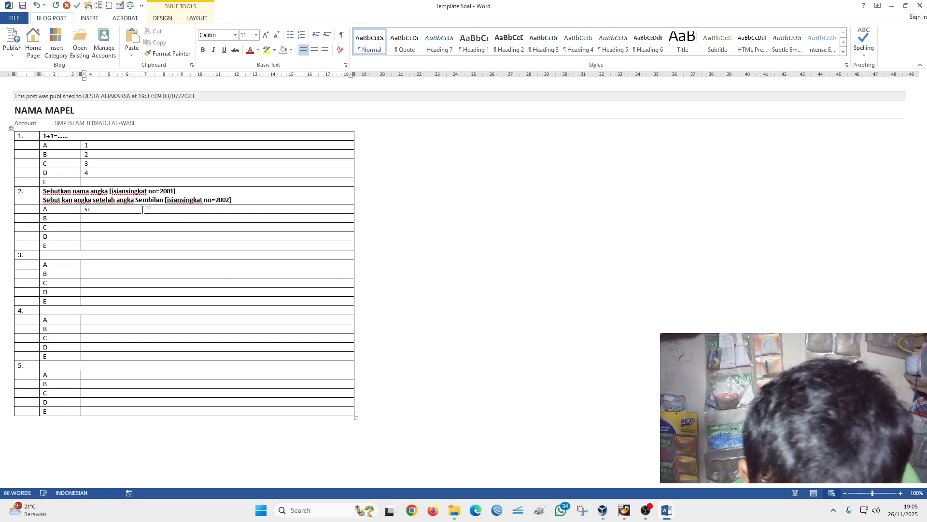
{"action": "type", "text": "mpan"}
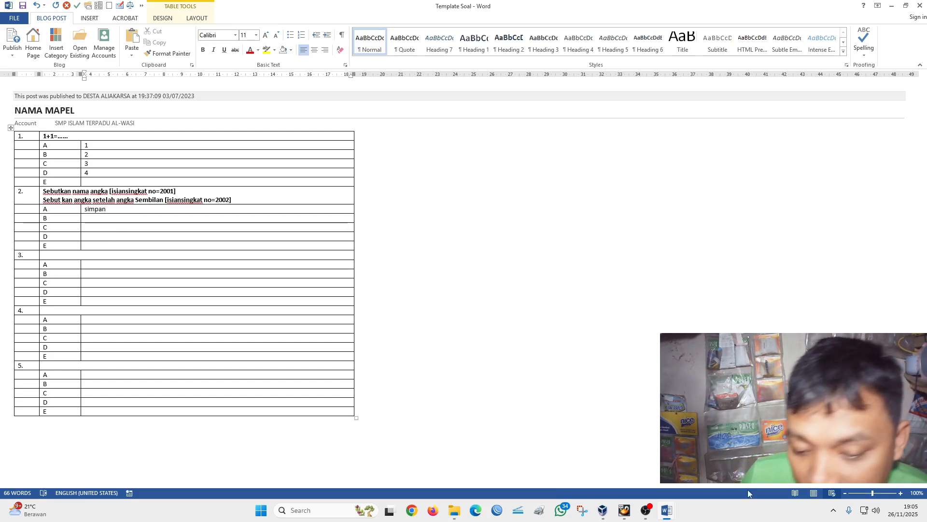
- Switch to Document1 and highlight the "Menjodohkan" line in yellow
{"action": "left_click", "coordinate": [668, 512]}
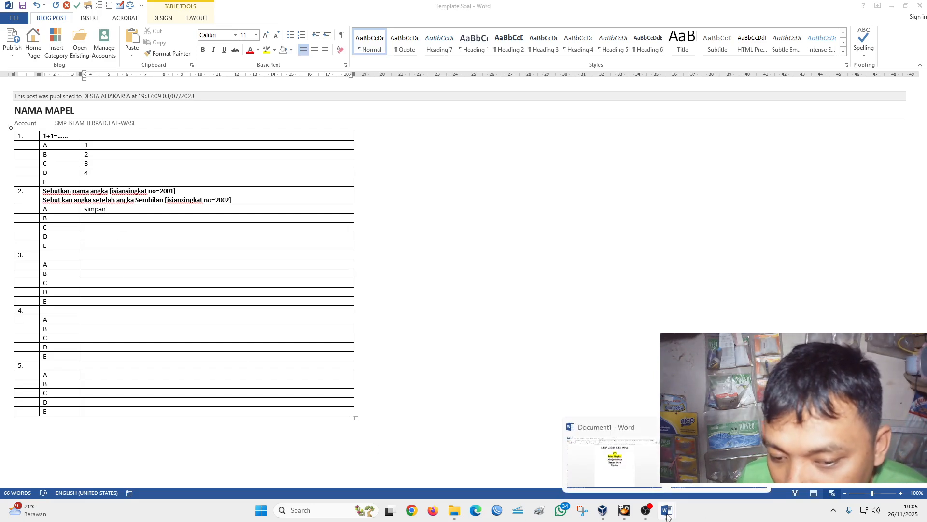
{"action": "left_click", "coordinate": [641, 486]}
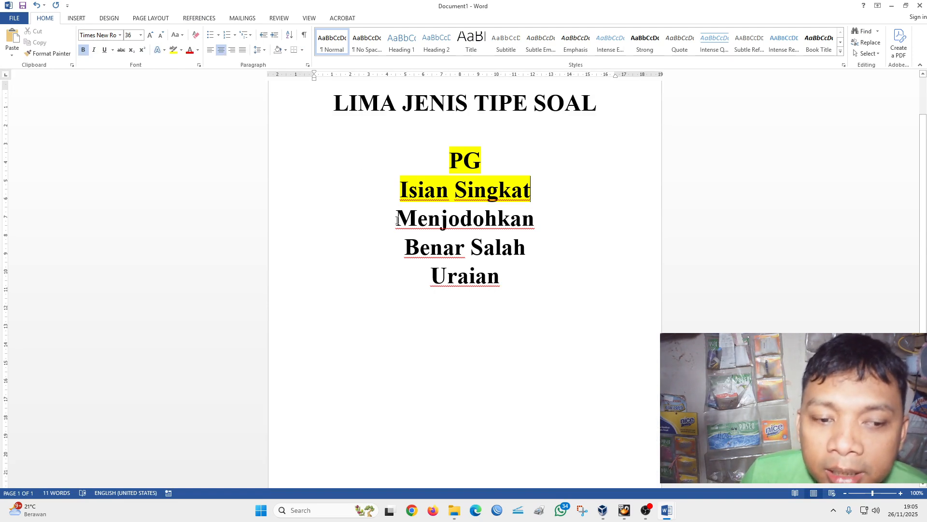
{"action": "left_click_drag", "start_coordinate": [396, 223], "coordinate": [535, 230]}
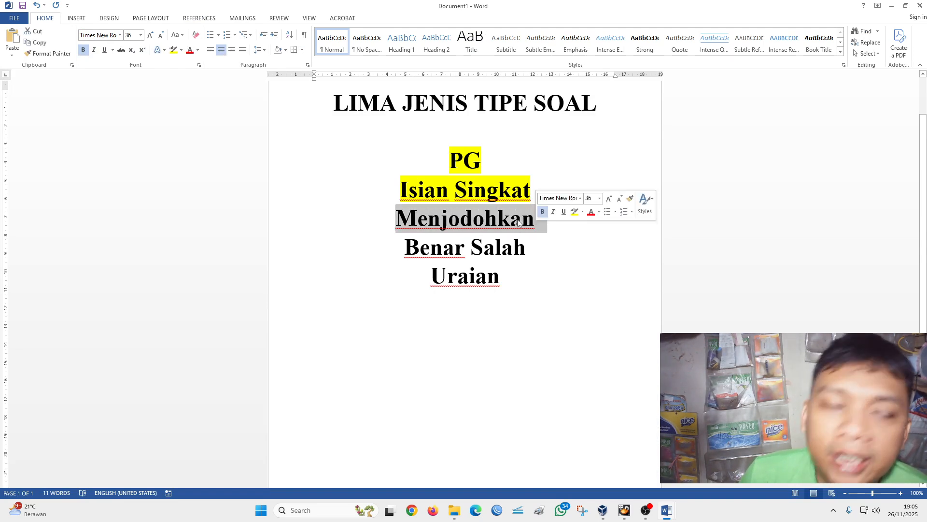
{"action": "left_click", "coordinate": [174, 51]}
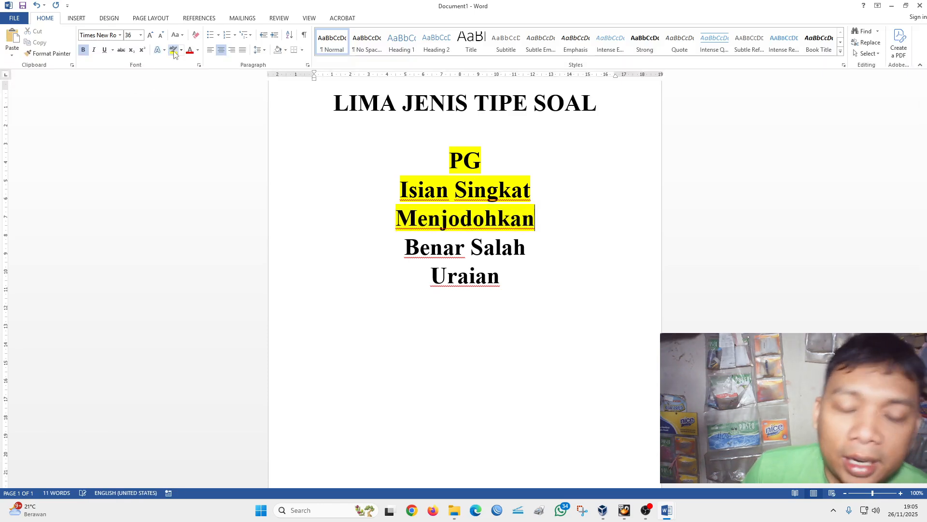
- Return to the Template Soal document and enter "Soal men jodohkan" as the text of question 3
{"action": "mouse_move", "coordinate": [666, 517]}
{"action": "left_click", "coordinate": [714, 461]}
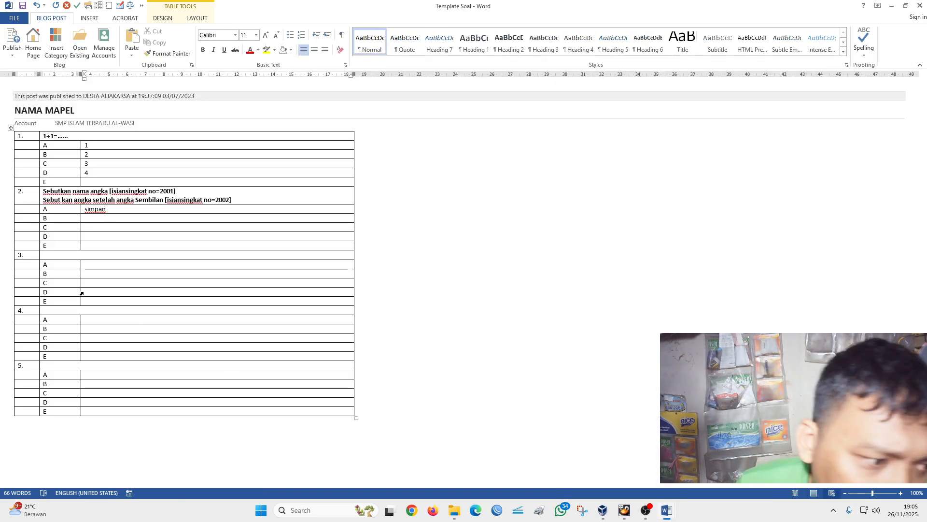
{"action": "left_click", "coordinate": [50, 256]}
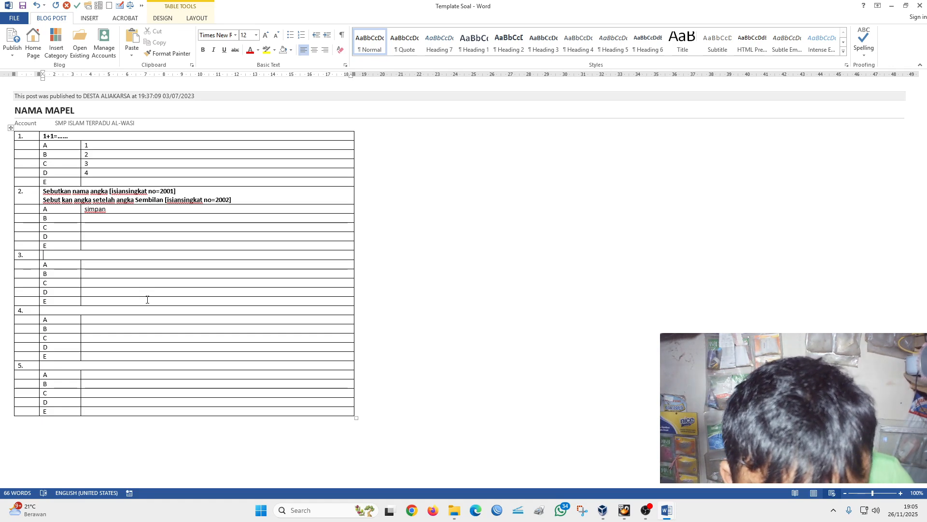
{"action": "type", "text": "men jodohkan"}
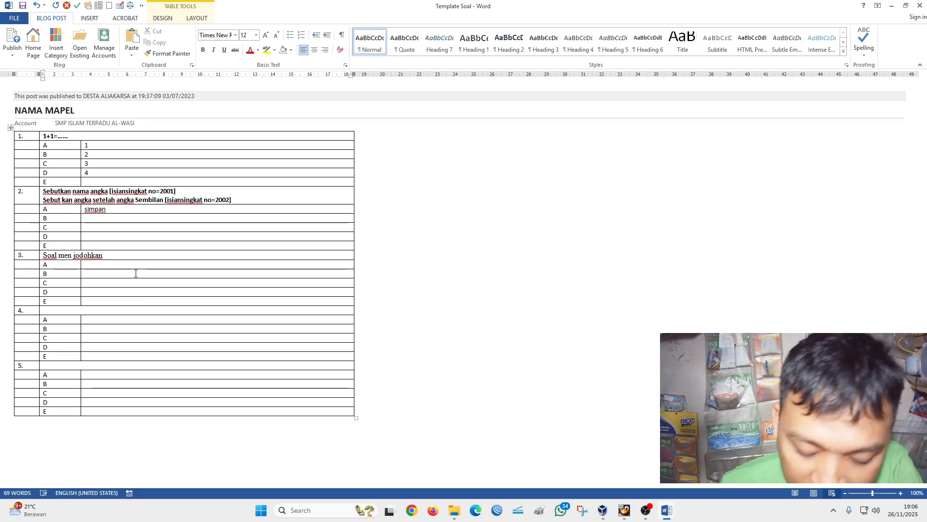
- Insert a Penjodohan block on a new line below question 3's text, with question number 3, 3 questions and 4 answers
{"action": "key", "text": "Return"}
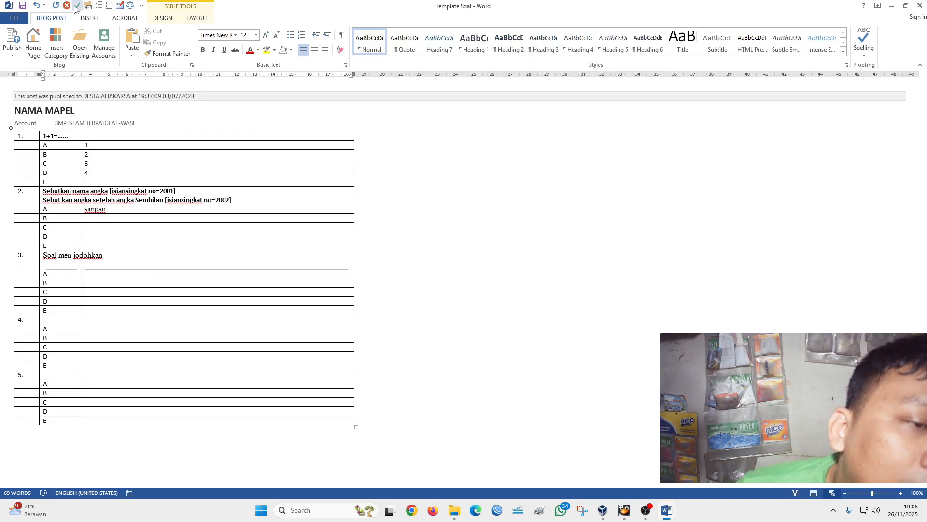
{"action": "left_click", "coordinate": [141, 6]}
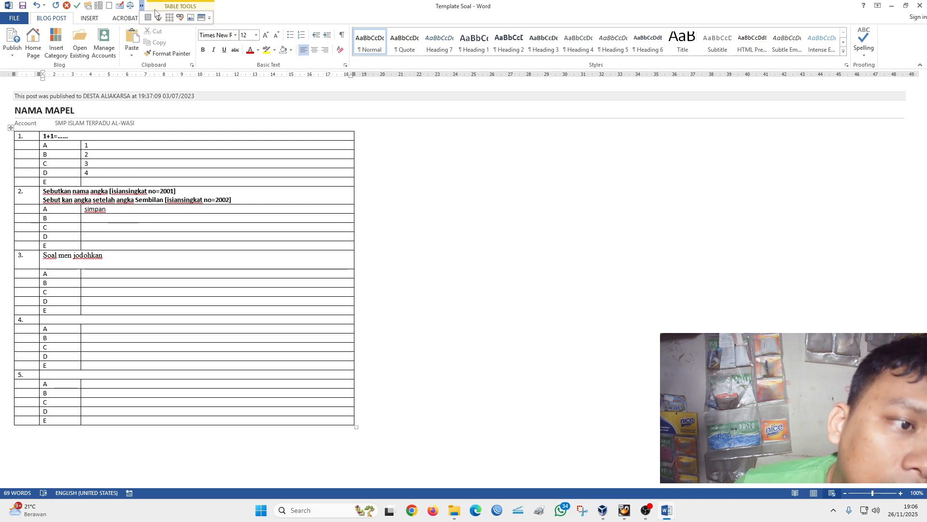
{"action": "left_click", "coordinate": [202, 19]}
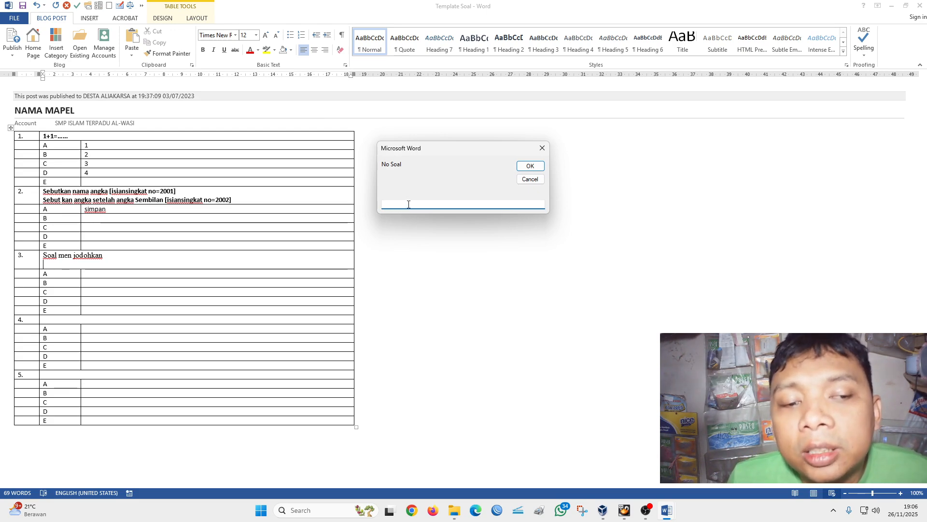
{"action": "type", "text": "3"}
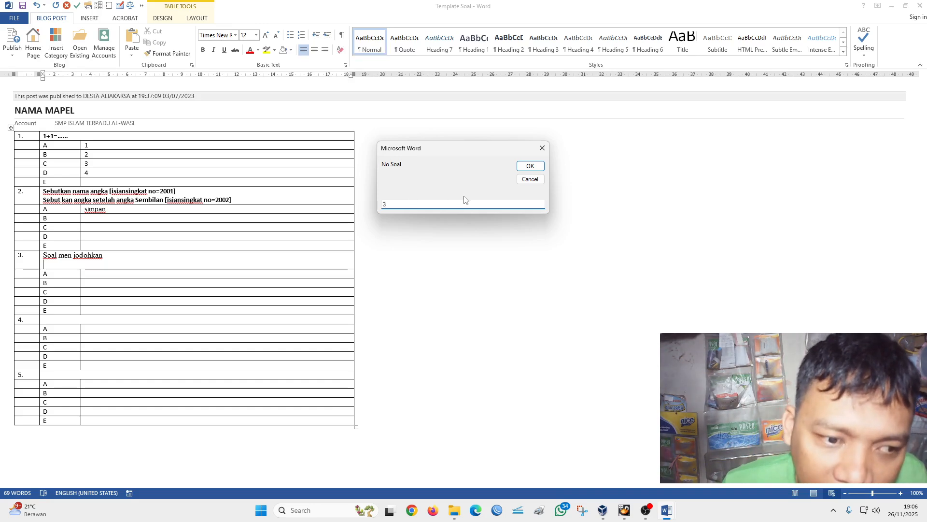
{"action": "left_click", "coordinate": [530, 166]}
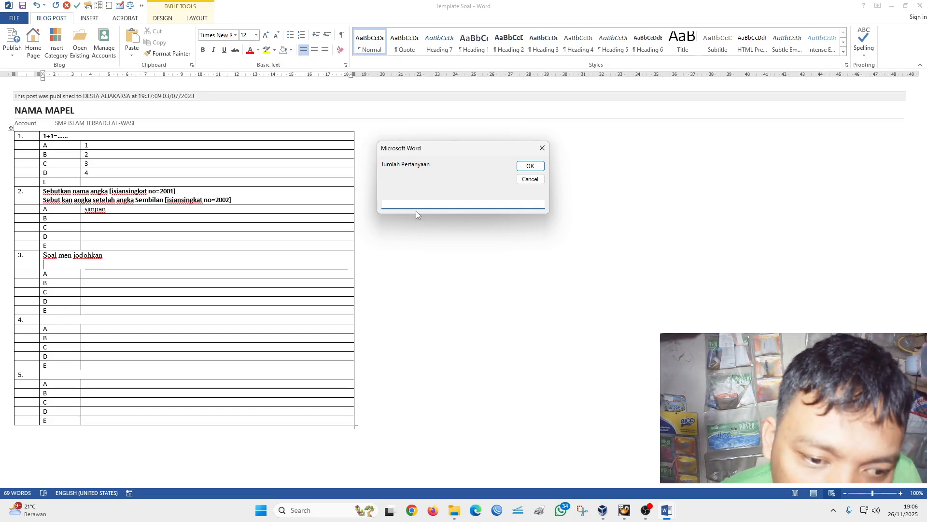
{"action": "type", "text": "3"}
{"action": "left_click", "coordinate": [530, 166]}
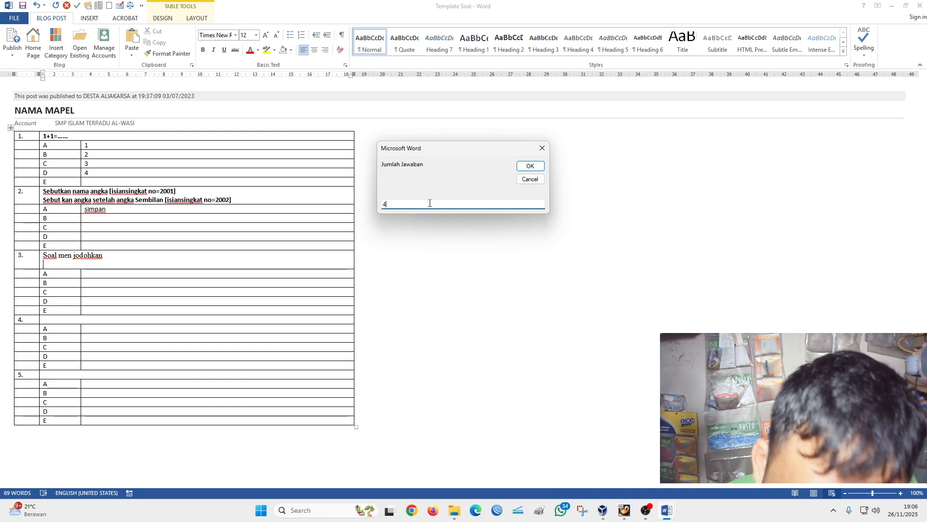
{"action": "left_click", "coordinate": [520, 168]}
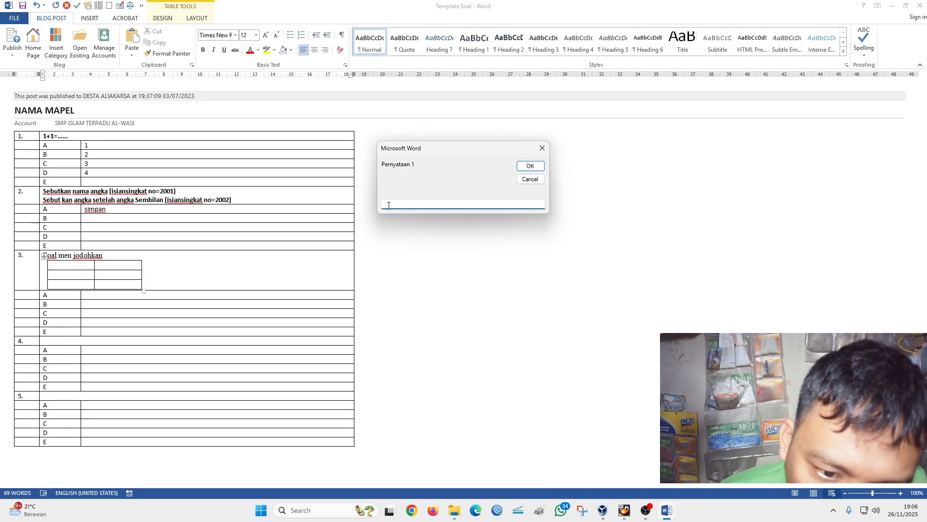
- Enter 1, 2 and 3 as statements 1 to 3 of question 3's matching block
{"action": "type", "text": "1"}
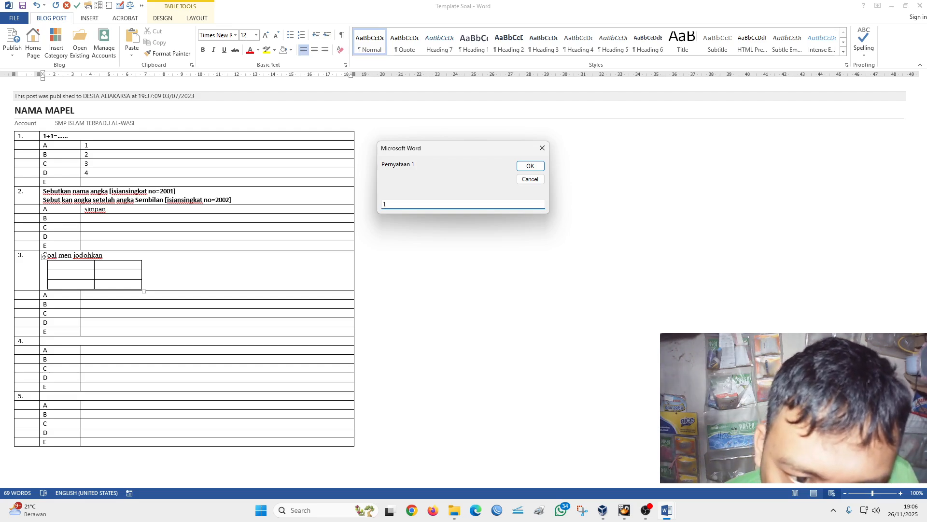
{"action": "left_click", "coordinate": [526, 164]}
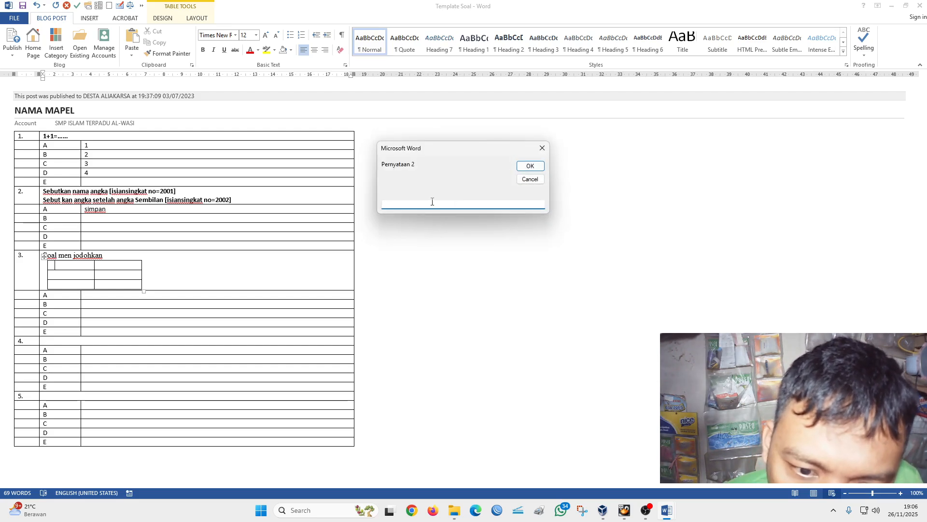
{"action": "type", "text": "2"}
{"action": "left_click", "coordinate": [529, 166]}
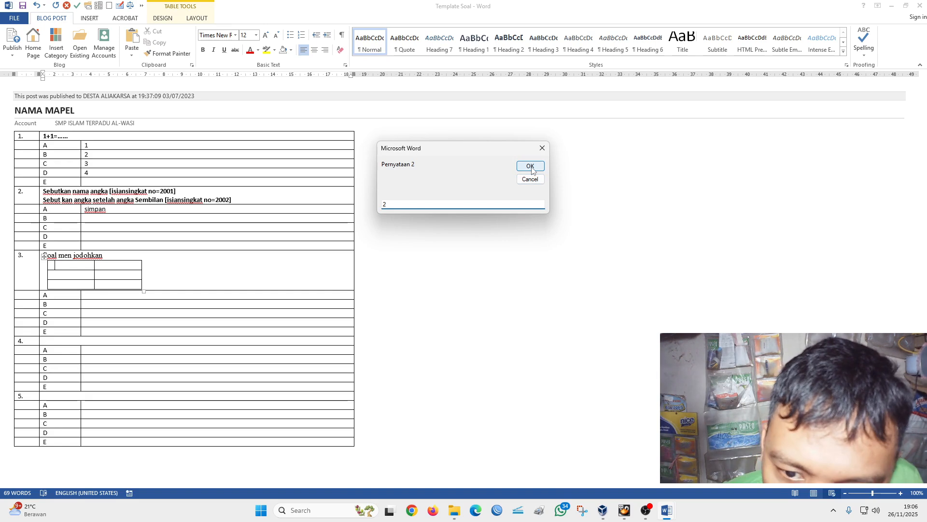
{"action": "type", "text": "3"}
{"action": "left_click", "coordinate": [529, 166]}
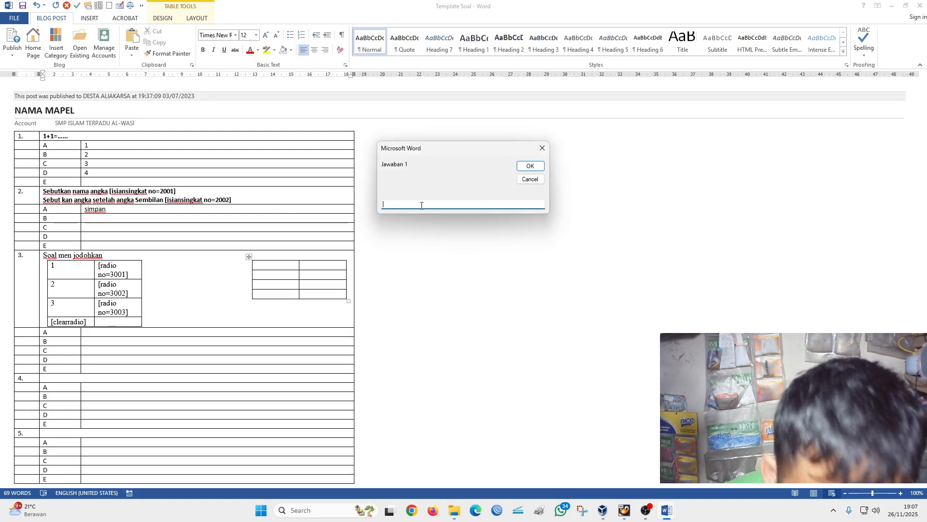
- Enter A, B, C and D as answers 1 to 4 of question 3's matching block and remove the blank line below it
{"action": "left_click", "coordinate": [530, 166]}
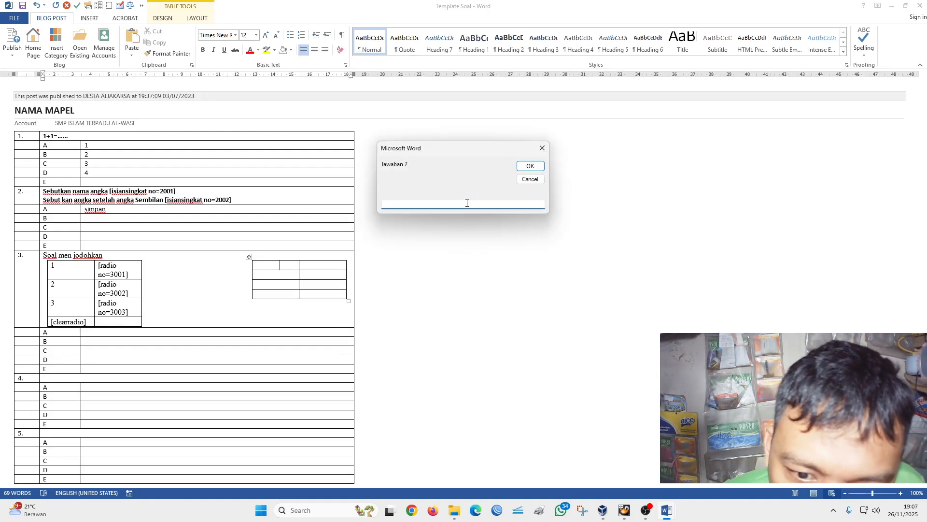
{"action": "type", "text": "B"}
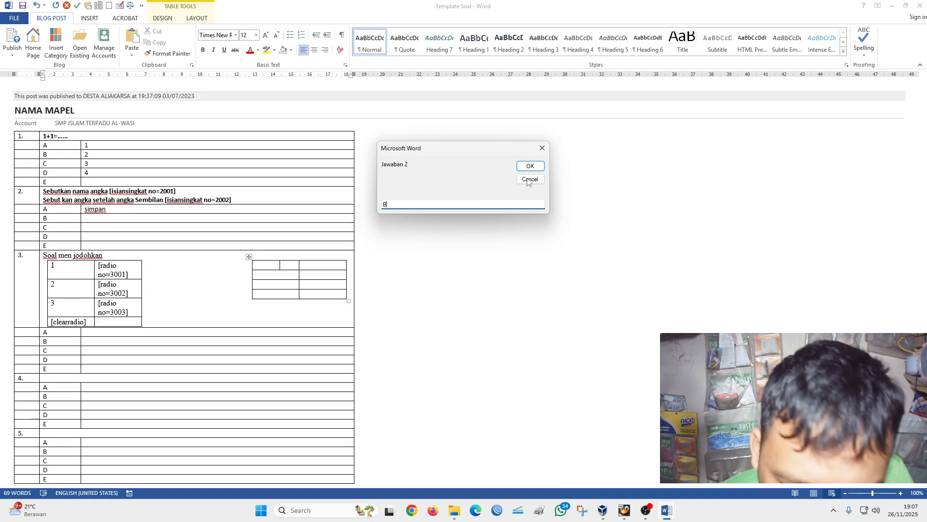
{"action": "left_click", "coordinate": [530, 166]}
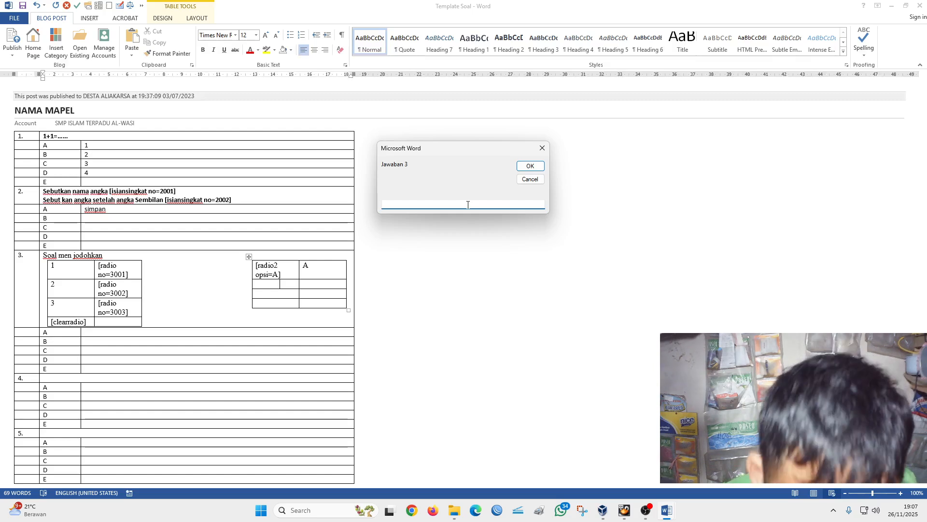
{"action": "left_click", "coordinate": [530, 166]}
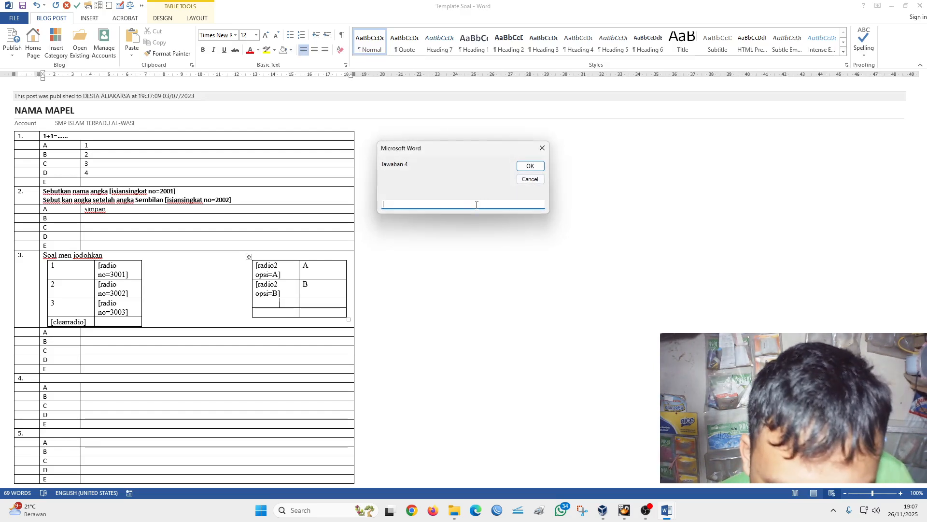
{"action": "type", "text": "D"}
{"action": "left_click", "coordinate": [530, 165]}
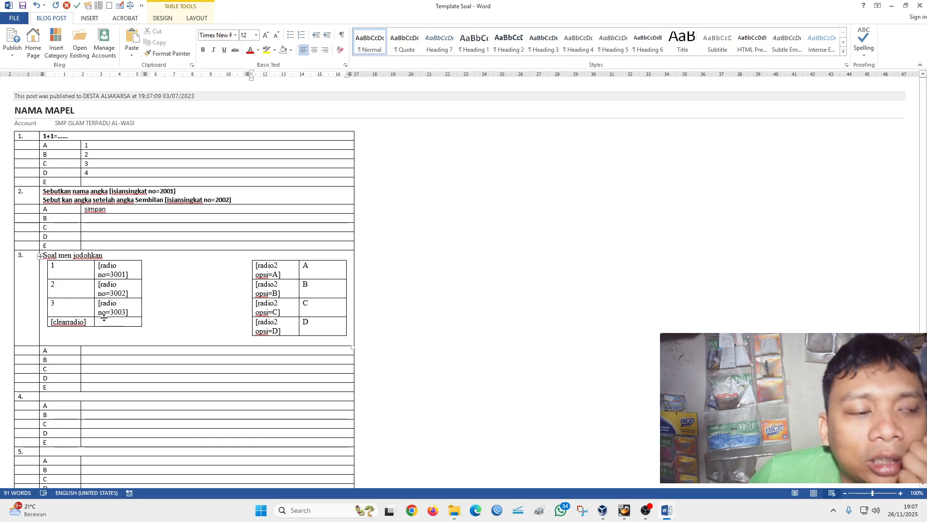
{"action": "key", "text": "BackSpace"}
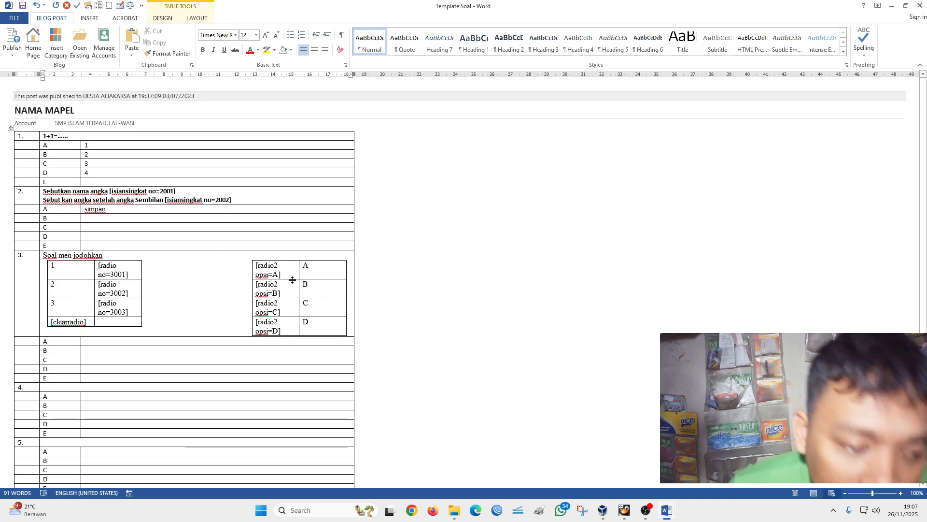
{"action": "left_click_drag", "start_coordinate": [320, 274], "coordinate": [322, 328]}
{"action": "left_click", "coordinate": [318, 270]}
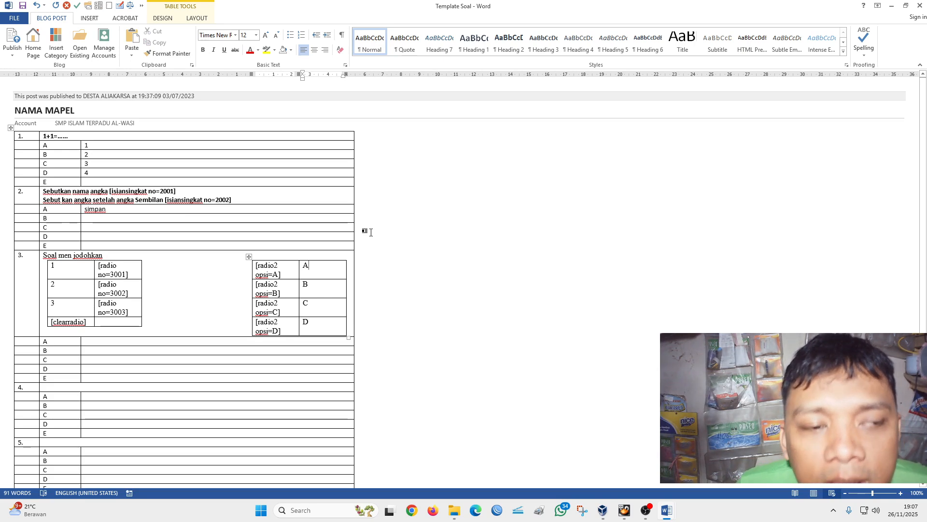
{"action": "left_click", "coordinate": [68, 268]}
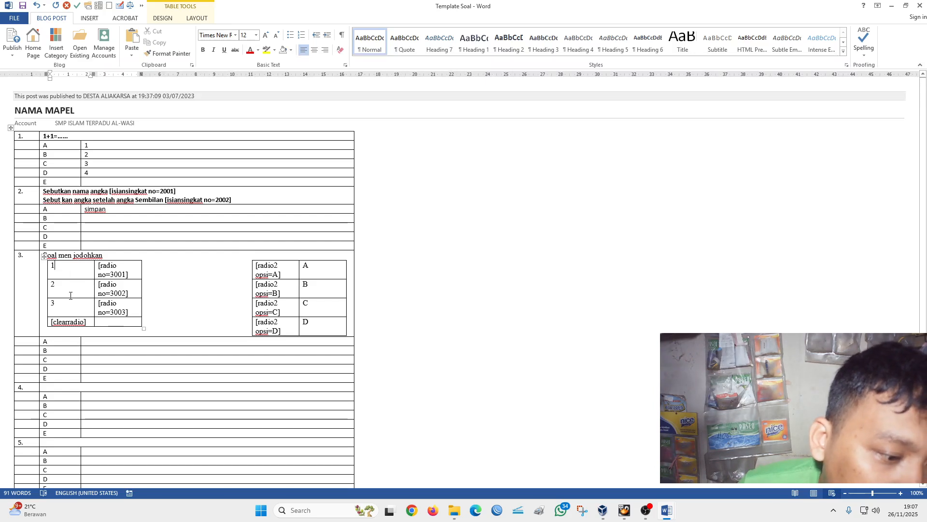
- Enter "simpan" in option A of question 3
{"action": "left_click", "coordinate": [108, 344]}
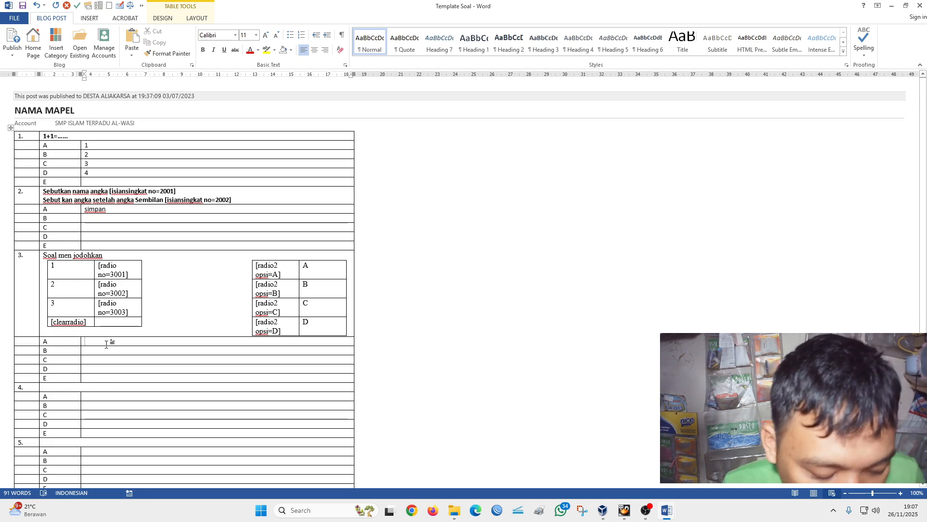
{"action": "type", "text": "simpan"}
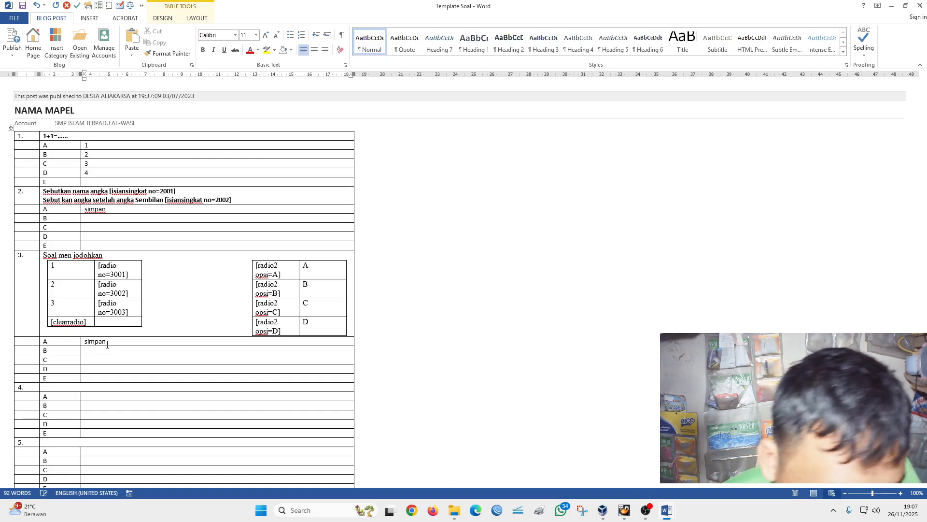
- Switch to Document1 and highlight the "Benar Salah" line in yellow
{"action": "scroll", "coordinate": [133, 385], "scroll_direction": "down", "scroll_amount": 1}
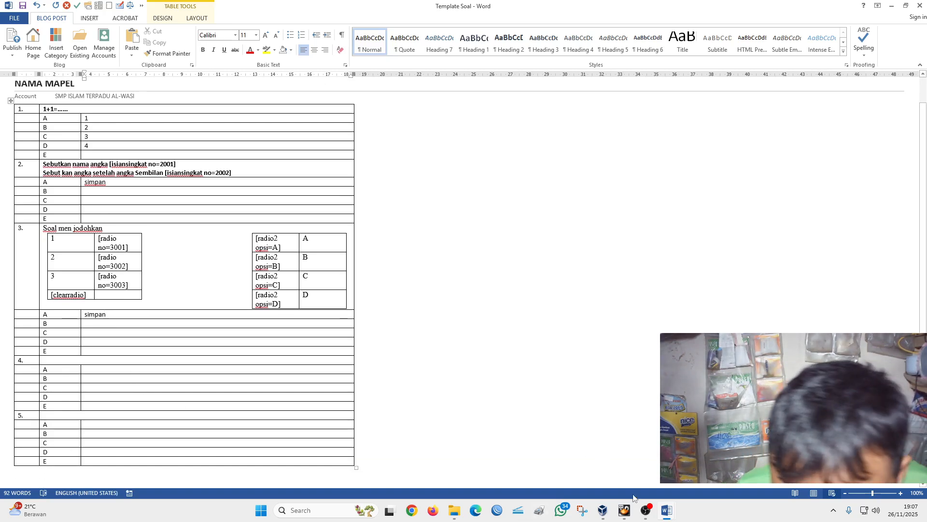
{"action": "left_click", "coordinate": [72, 360]}
{"action": "mouse_move", "coordinate": [671, 510]}
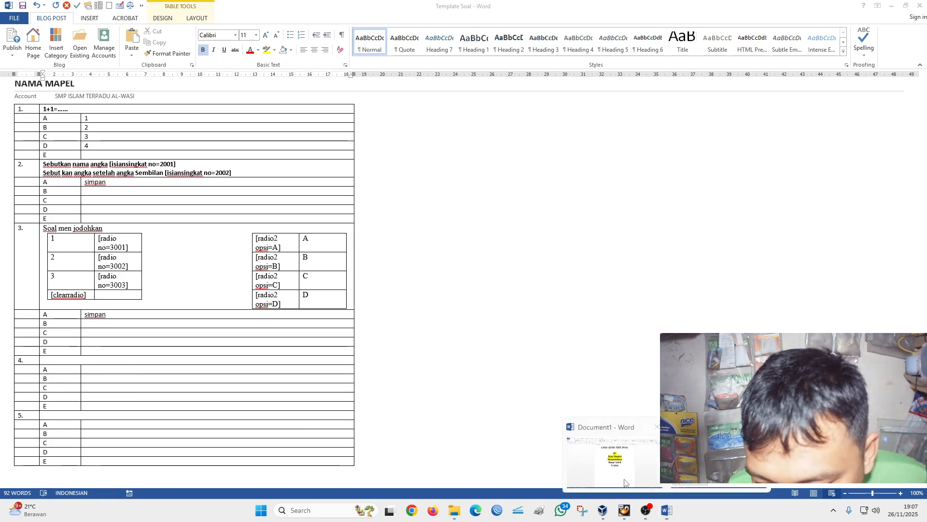
{"action": "left_click", "coordinate": [615, 459]}
{"action": "left_click_drag", "start_coordinate": [403, 247], "coordinate": [524, 250]}
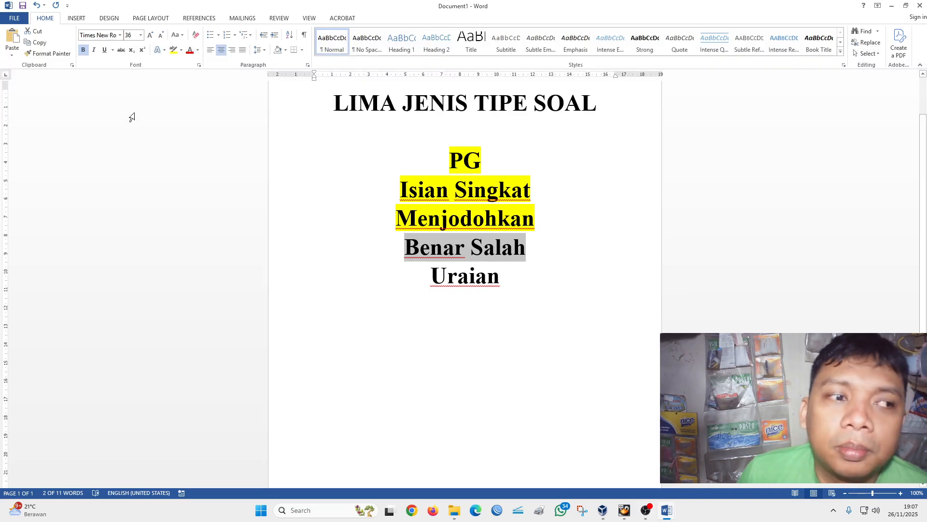
{"action": "left_click", "coordinate": [174, 50]}
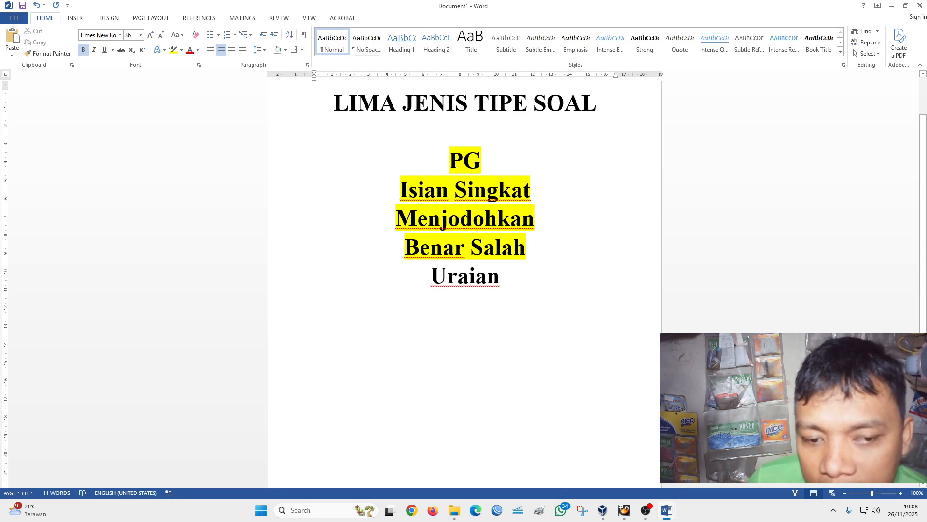
- Return to the Template Soal document and enter "Soal benar salah" as the text of question 4
{"action": "mouse_move", "coordinate": [666, 510]}
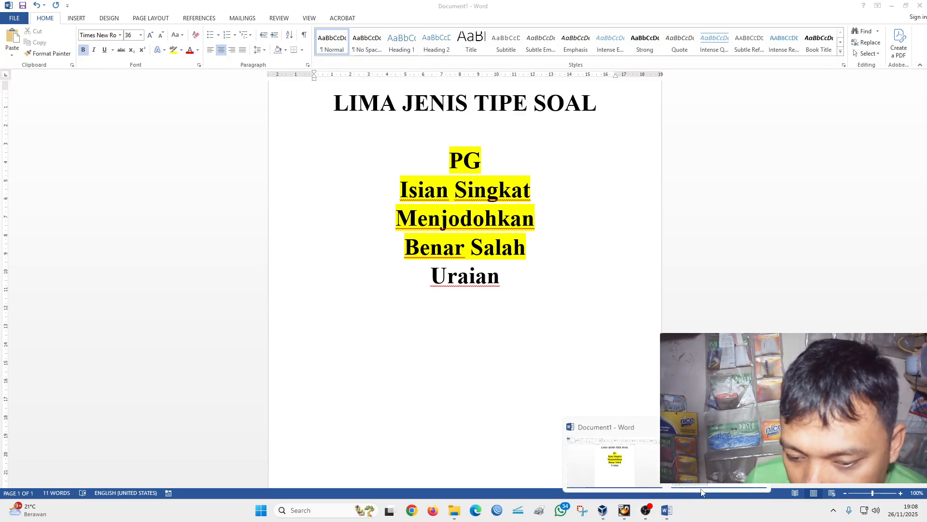
{"action": "left_click", "coordinate": [701, 485]}
{"action": "left_click", "coordinate": [53, 364]}
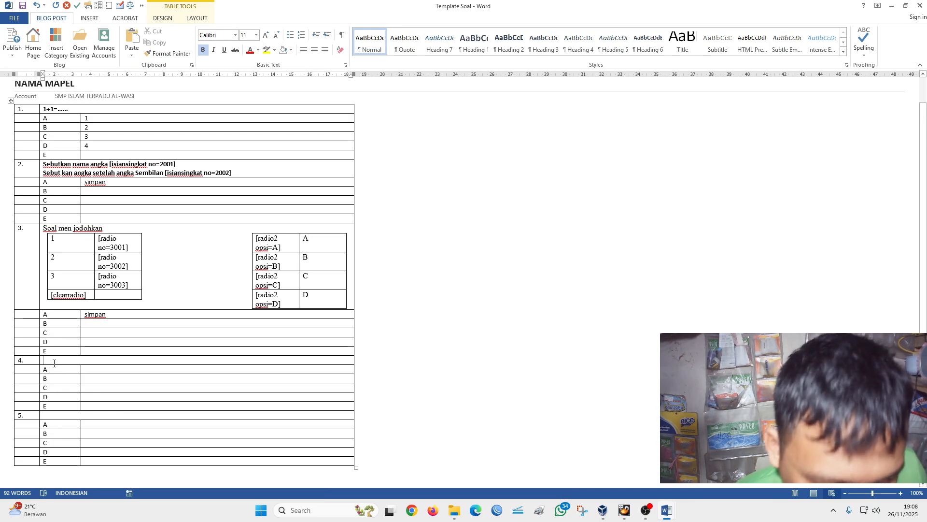
{"action": "type", "text": "soal benar salah"}
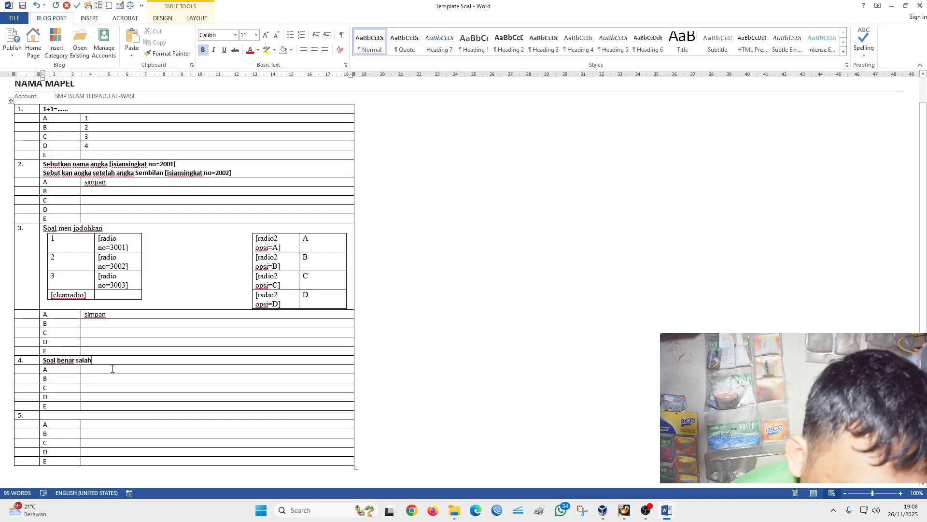
- Insert a true/false block on a new line below question 4's text, with question number 4 and 3 statements
{"action": "key", "text": "Return"}
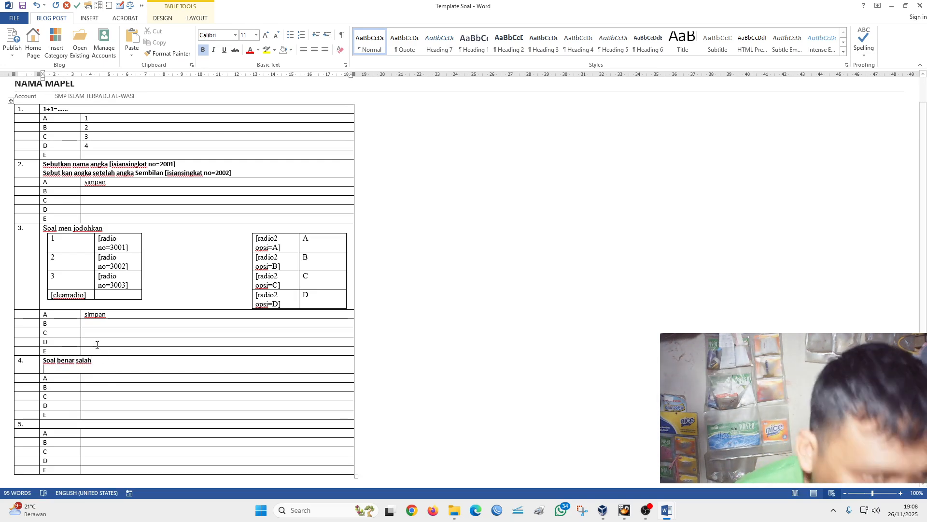
{"action": "left_click", "coordinate": [67, 9]}
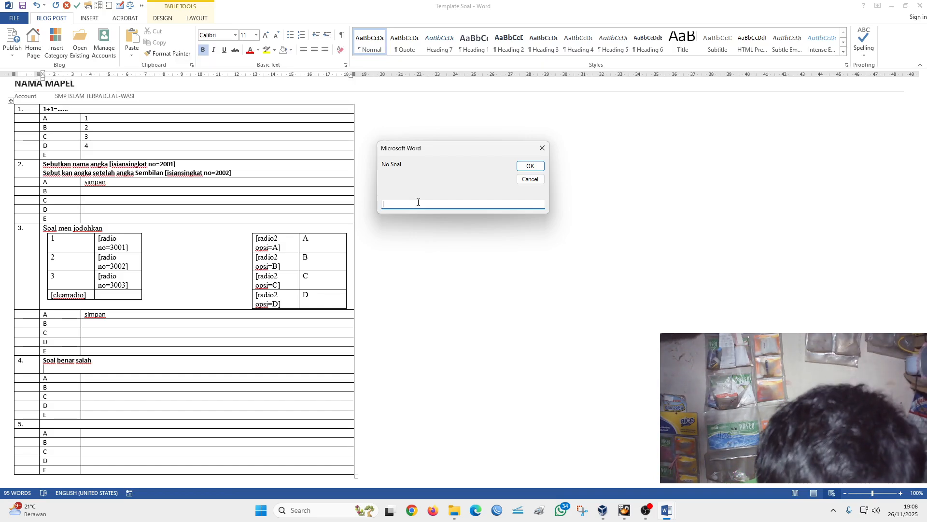
{"action": "key", "text": "Return"}
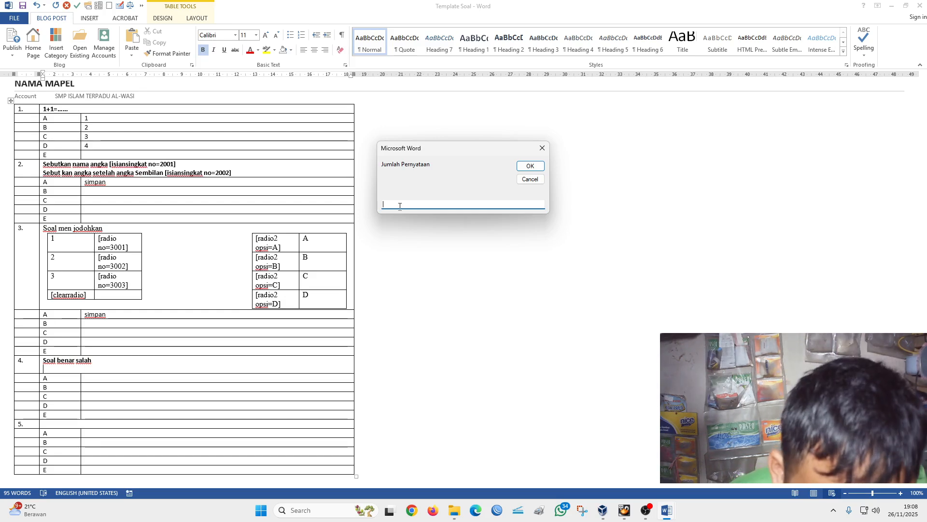
{"action": "type", "text": "3"}
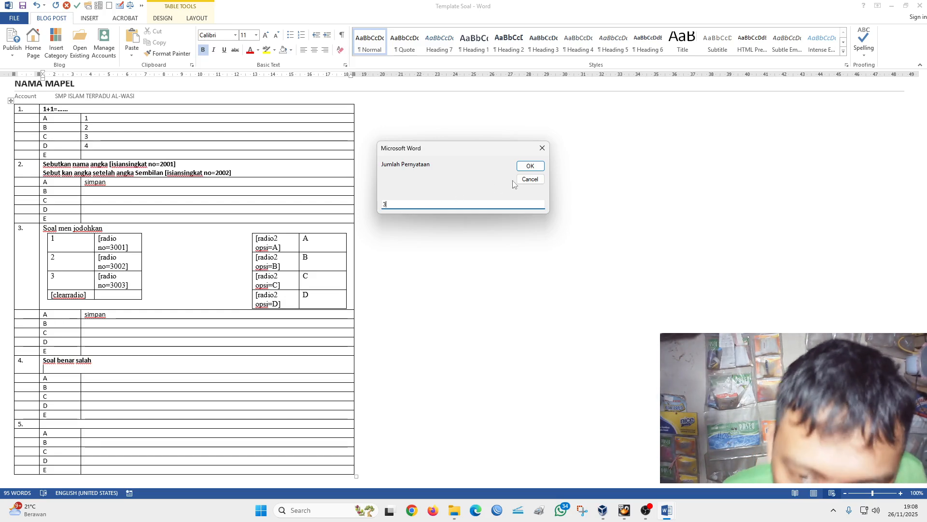
{"action": "left_click", "coordinate": [527, 166]}
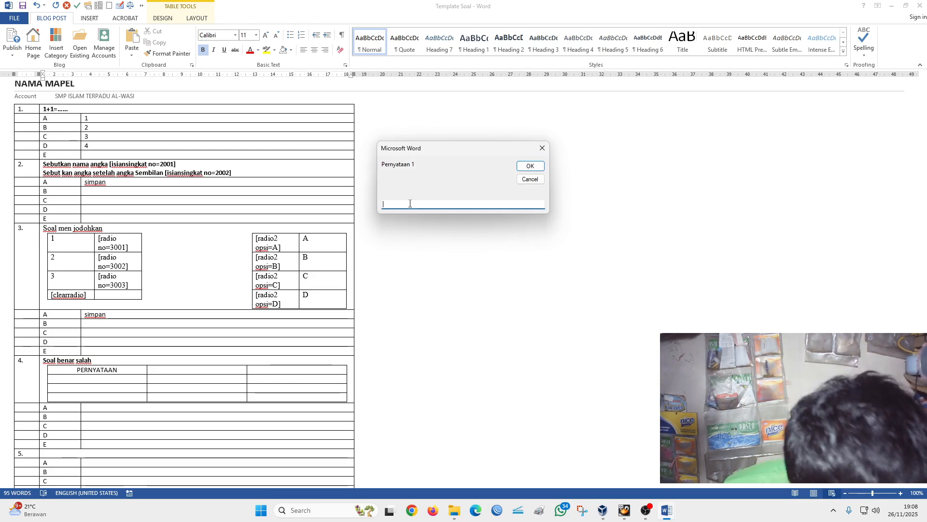
- Enter the placeholder texts aaa, aadddada and gggggg as statements 1 to 3 of question 4's true/false block
{"action": "type", "text": "aaa"}
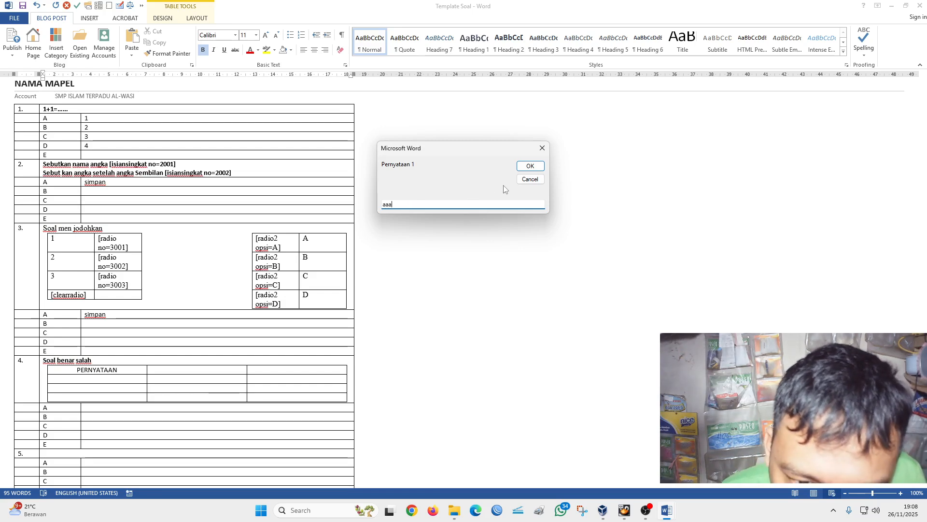
{"action": "left_click", "coordinate": [529, 166]}
{"action": "type", "text": "aadddada"}
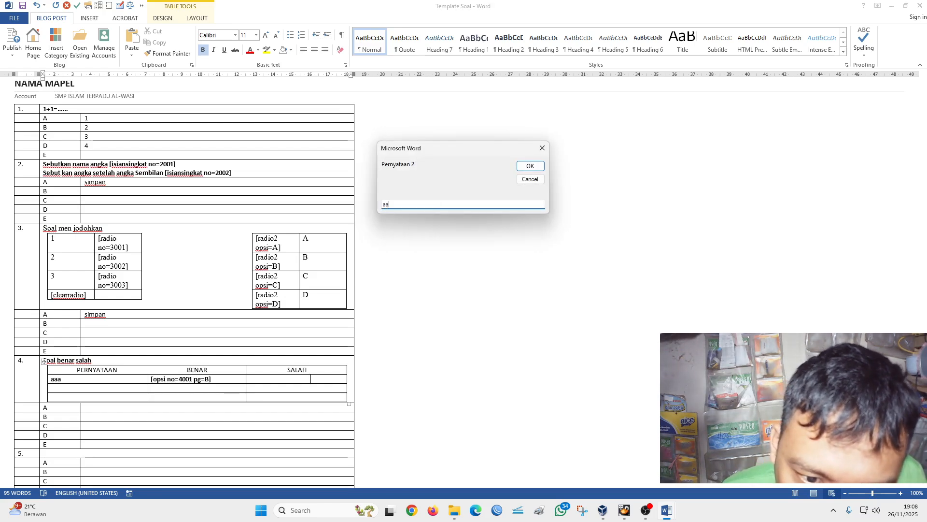
{"action": "left_click", "coordinate": [530, 166]}
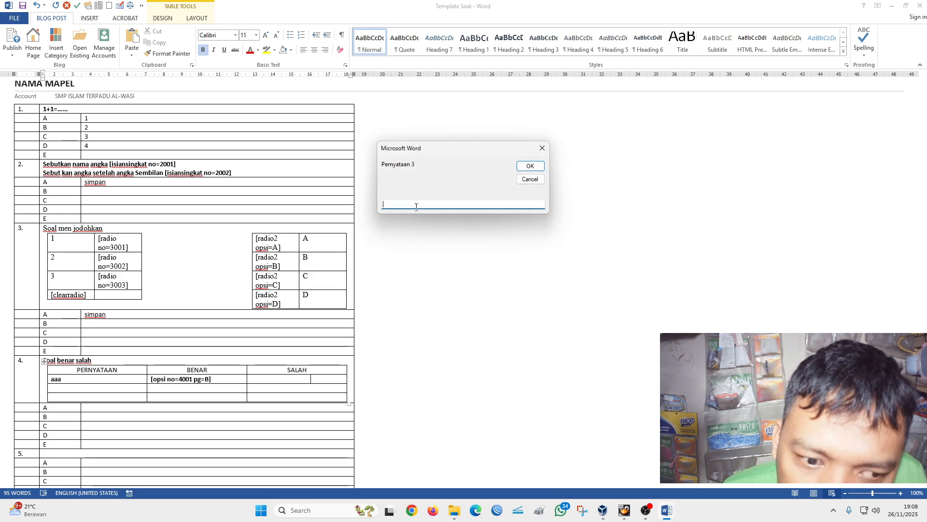
{"action": "type", "text": "gggggg"}
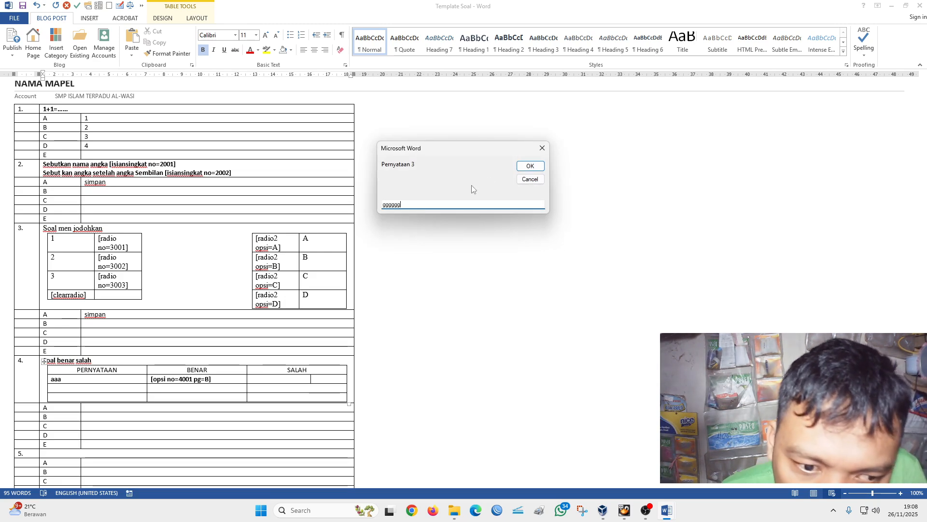
{"action": "left_click", "coordinate": [531, 165]}
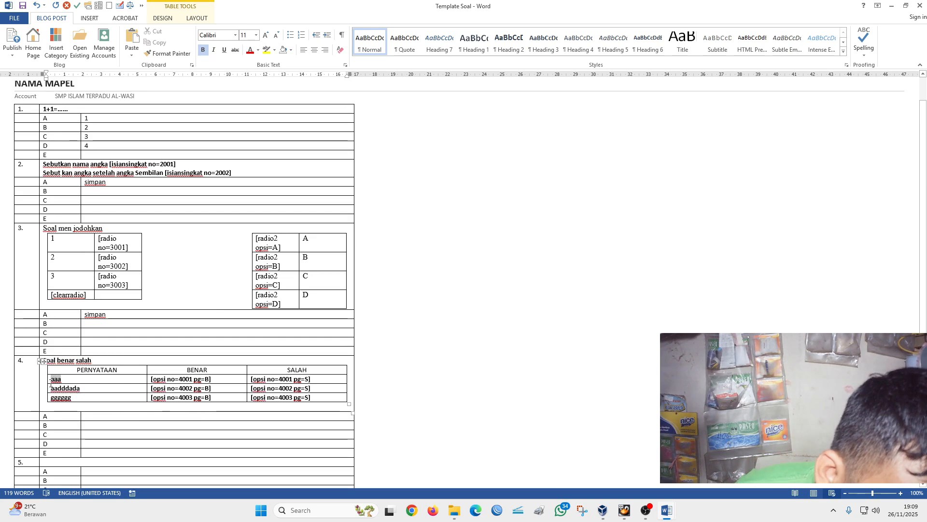
- Replace the first two placeholder statements in question 4's true/false table with "1+1=2" and "3X1=4"
{"action": "double_click", "coordinate": [54, 379]}
{"action": "type", "text": "1"}
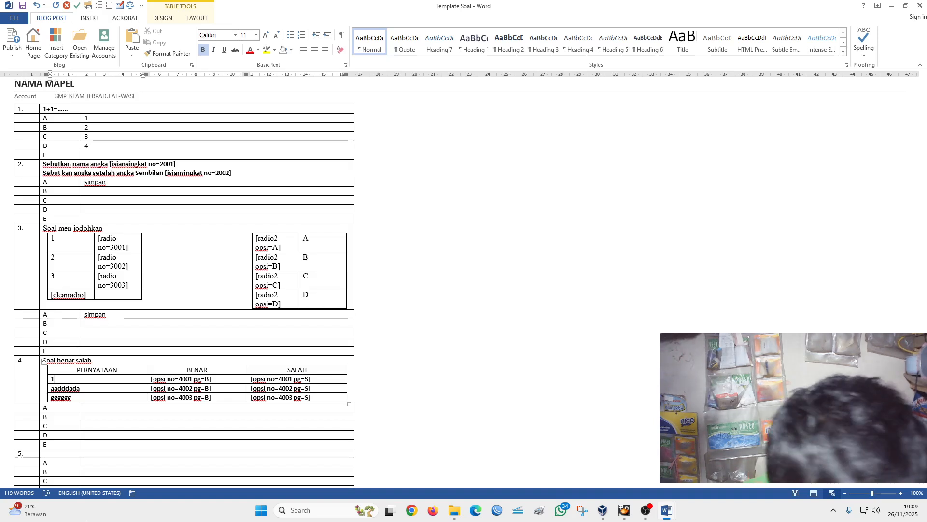
{"action": "type", "text": "+1=2"}
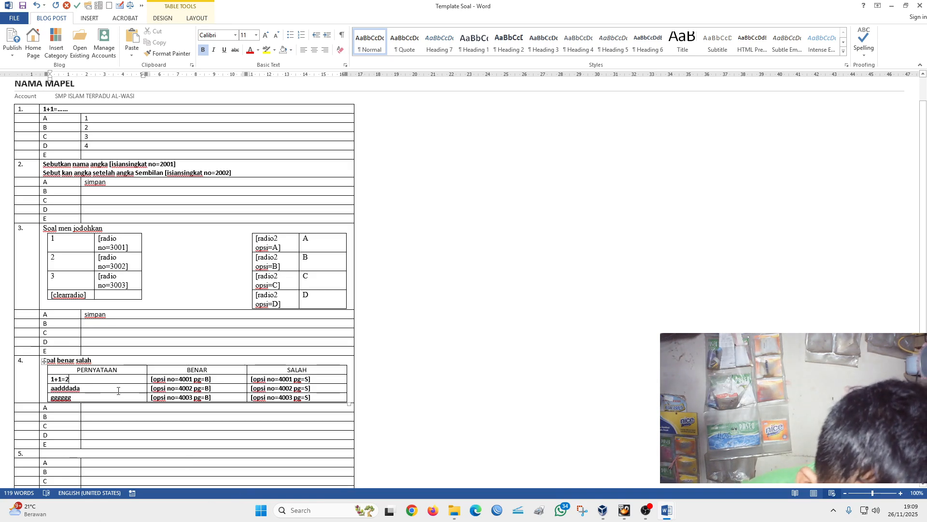
{"action": "double_click", "coordinate": [79, 387]}
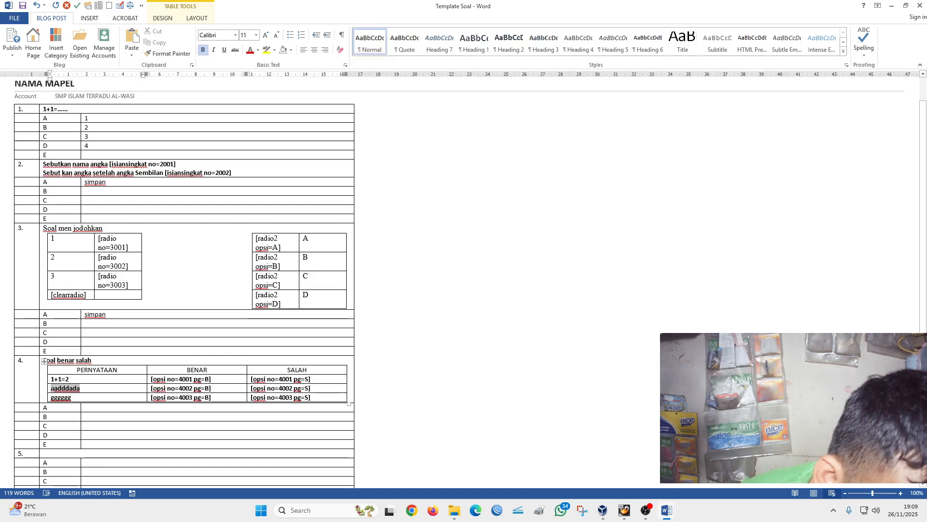
{"action": "type", "text": "3"}
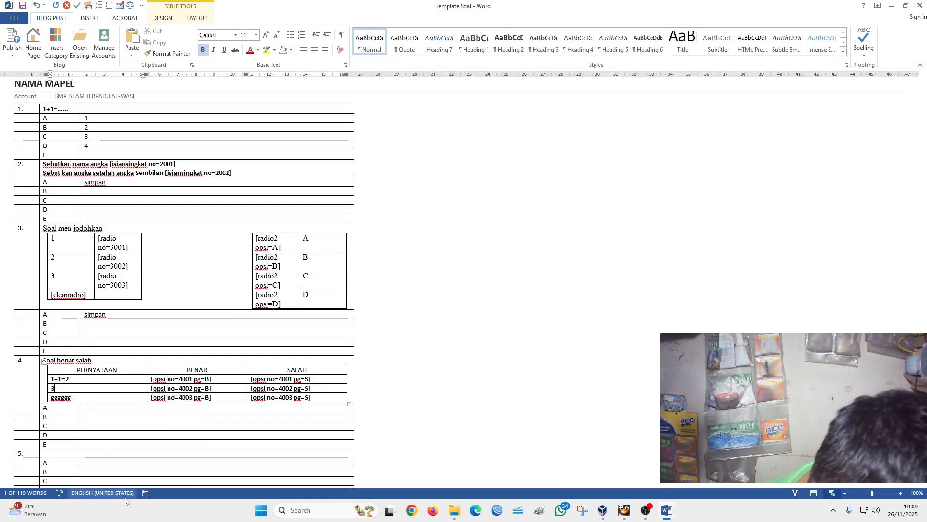
{"action": "type", "text": "X"}
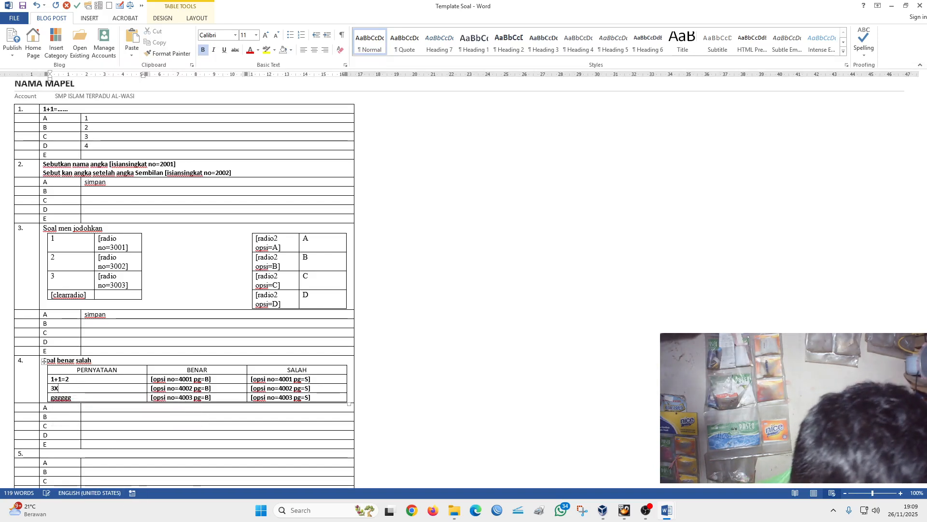
{"action": "type", "text": "1="}
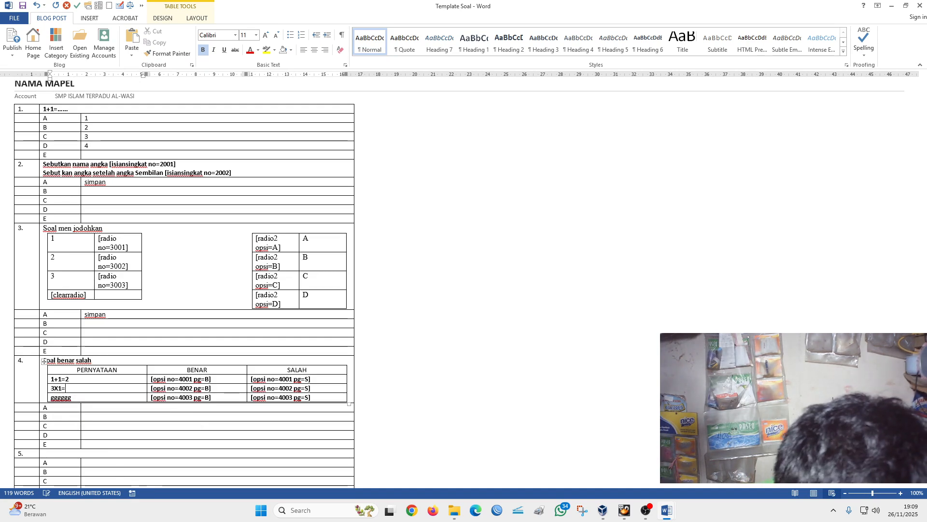
{"action": "type", "text": "4"}
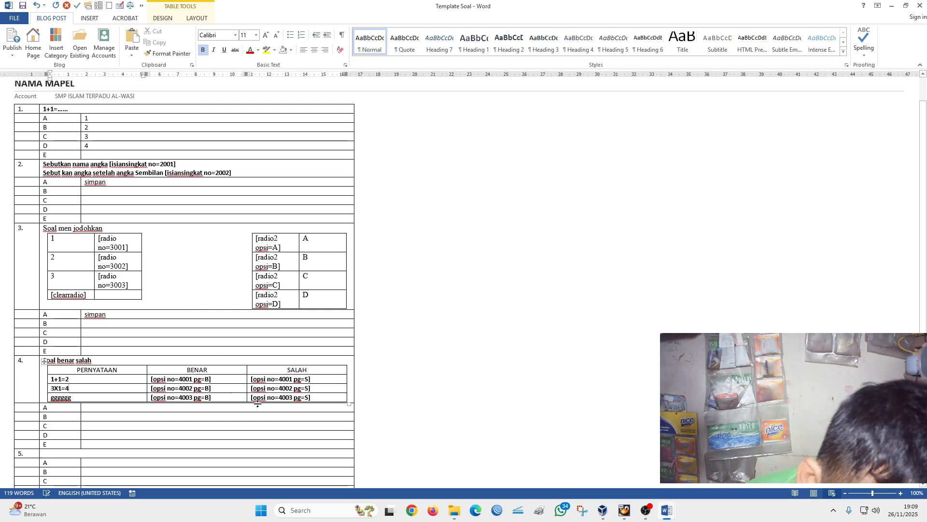
- Replace the third placeholder statement in question 4's true/false table with "5+1=6"
{"action": "key", "text": "Down"}
{"action": "key", "text": "shift+Left"}
{"action": "key", "text": "shift+Left"}
{"action": "key", "text": "shift+Left"}
{"action": "key", "text": "shift+Left"}
{"action": "key", "text": "shift+Left"}
{"action": "key", "text": "shift+Left"}
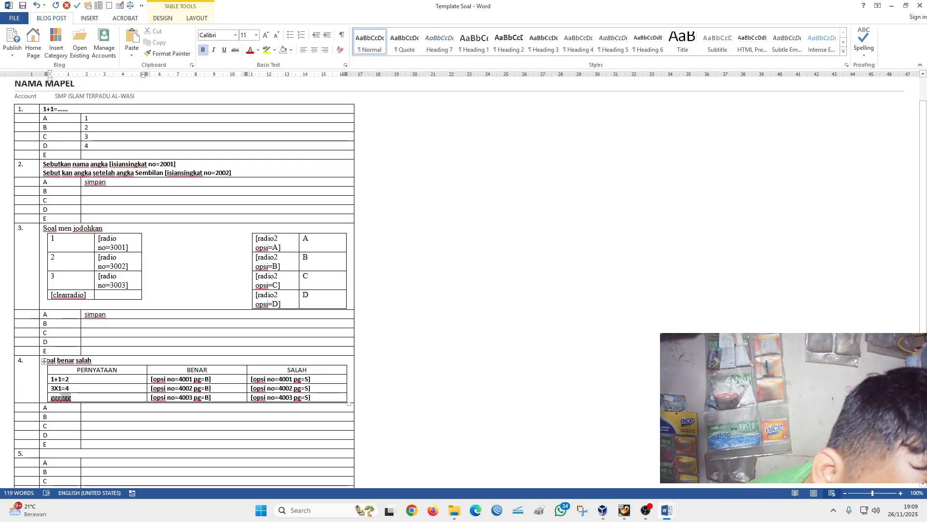
{"action": "left_click_drag", "start_coordinate": [52, 399], "coordinate": [52, 400]}
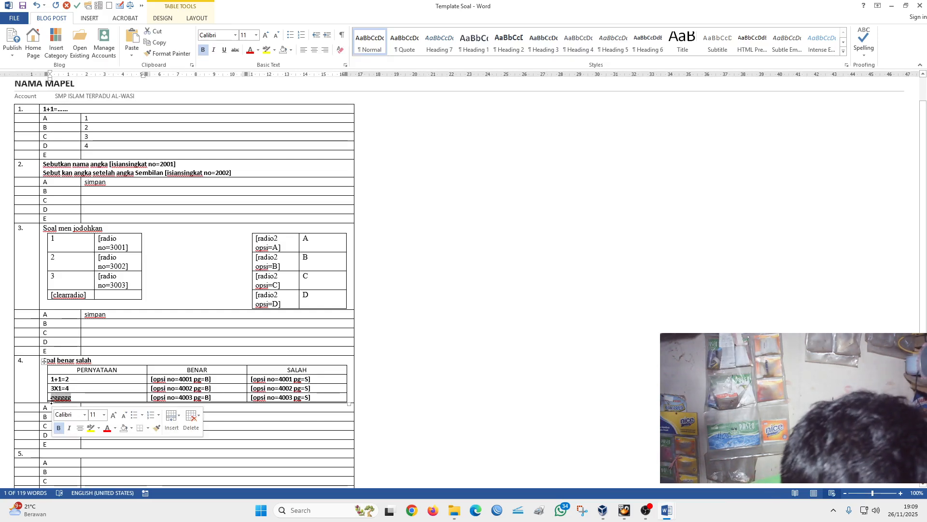
{"action": "type", "text": "g"}
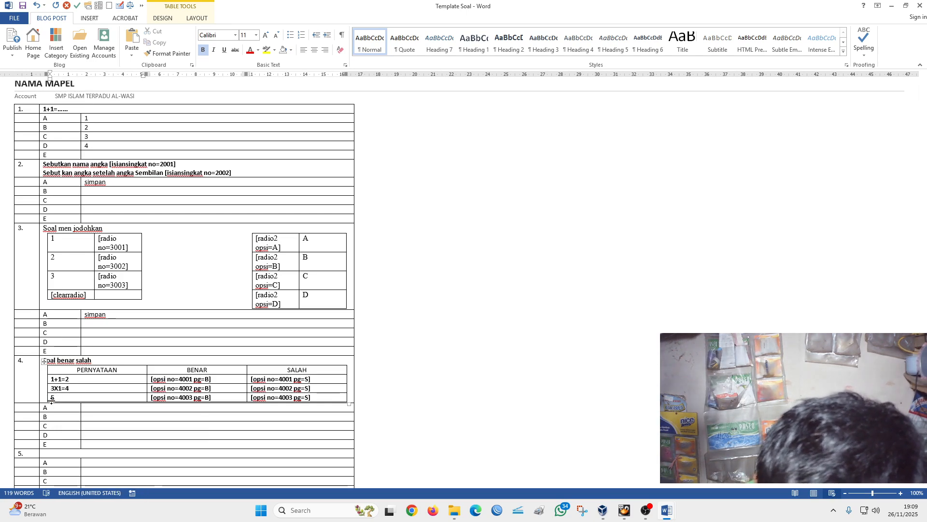
{"action": "type", "text": "+1"}
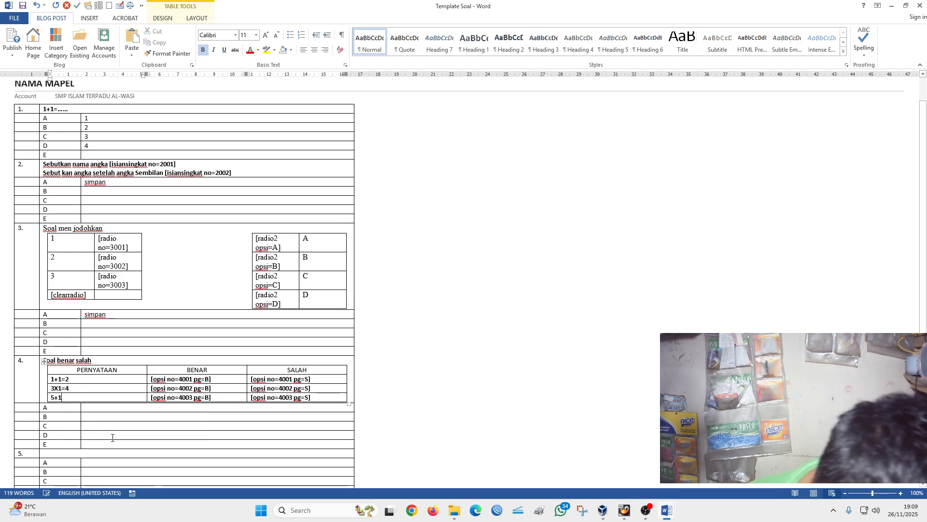
{"action": "type", "text": "=6"}
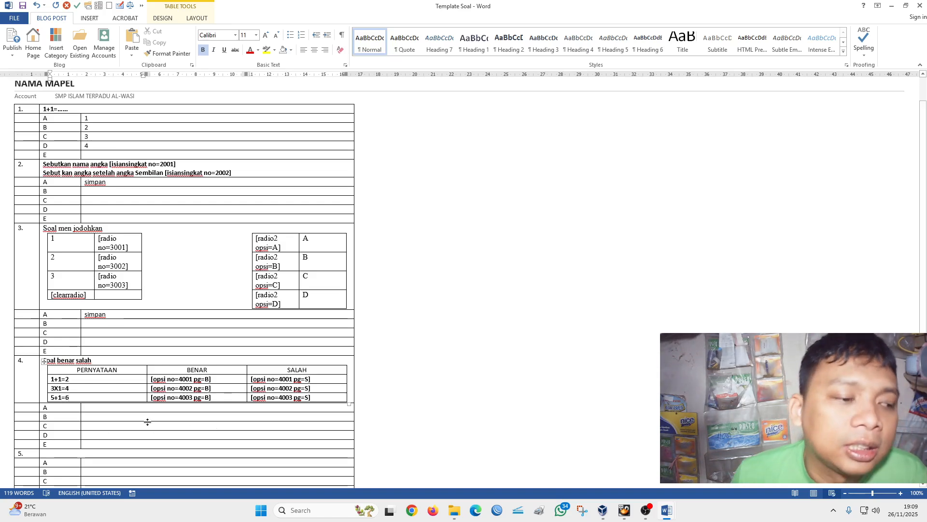
- Enter "simpan" as option A of question 4
{"action": "scroll", "coordinate": [98, 371], "scroll_direction": "down", "scroll_amount": 1}
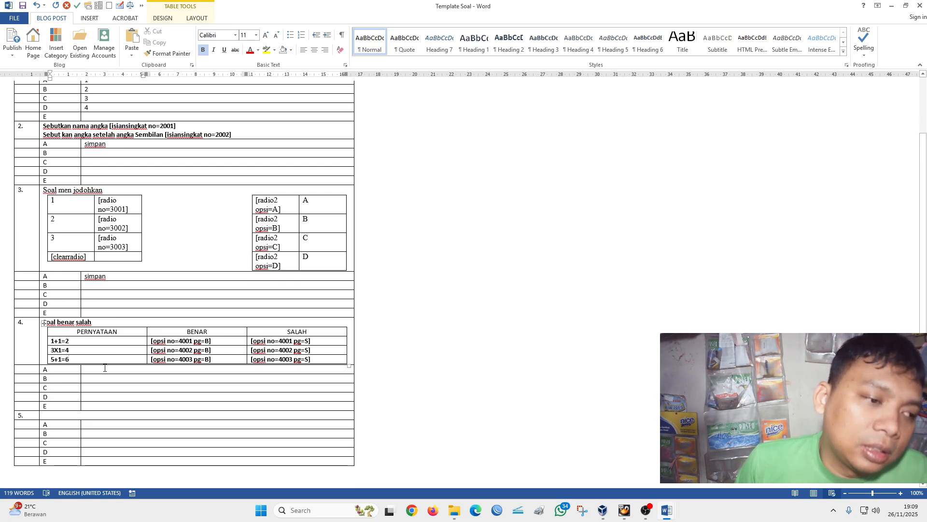
{"action": "left_click", "coordinate": [99, 371]}
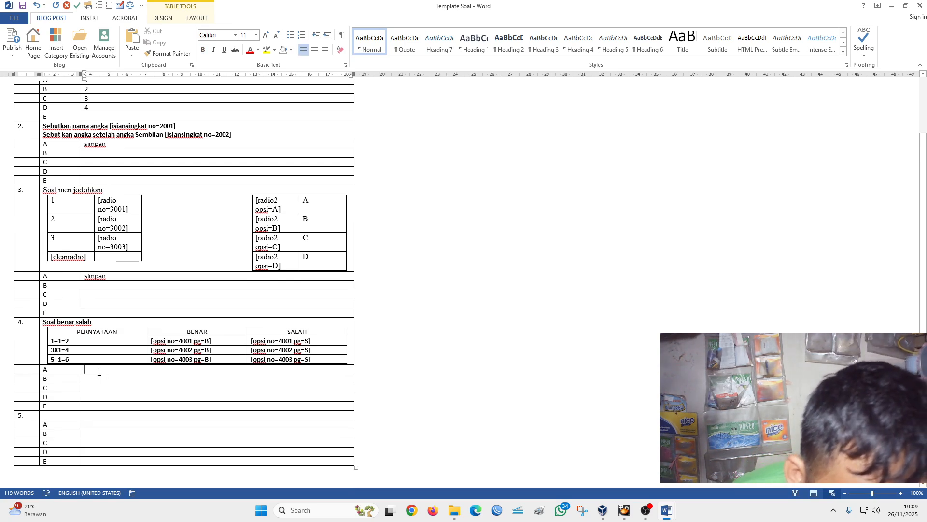
{"action": "type", "text": "simpan"}
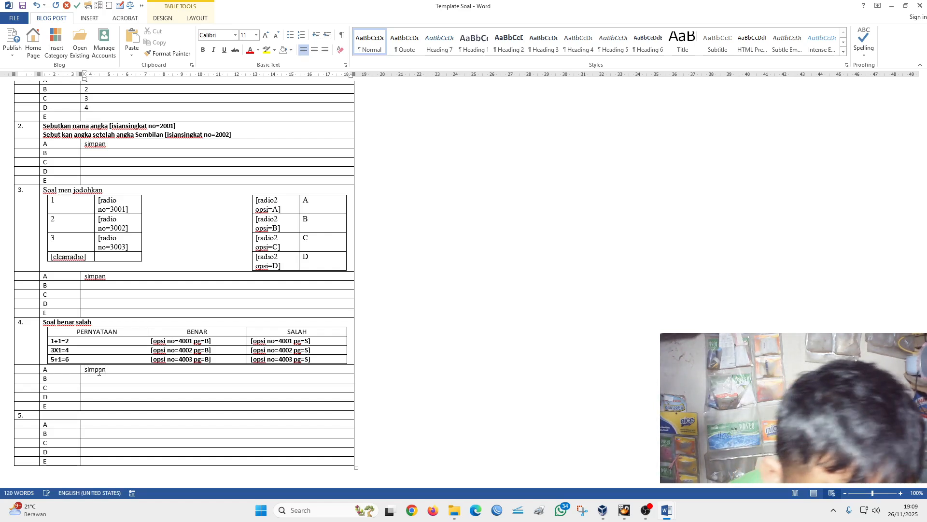
- Switch to Document1 and highlight the question type "Uraian" in yellow
{"action": "left_click", "coordinate": [88, 415]}
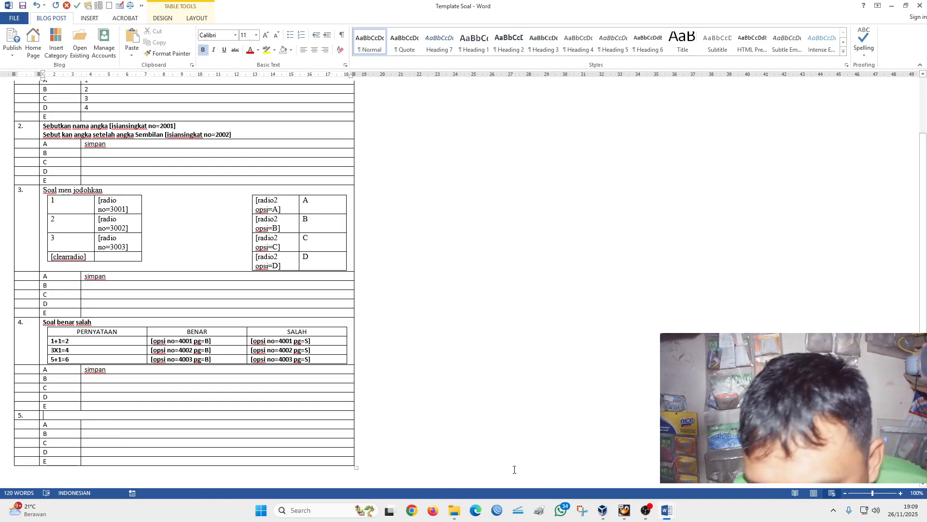
{"action": "mouse_move", "coordinate": [666, 510]}
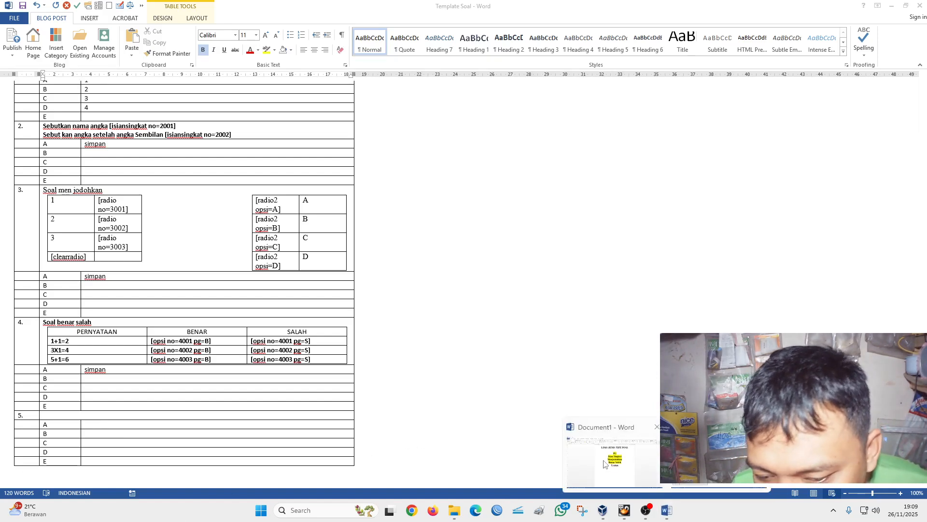
{"action": "left_click", "coordinate": [575, 443]}
{"action": "left_click_drag", "start_coordinate": [509, 283], "coordinate": [422, 275]}
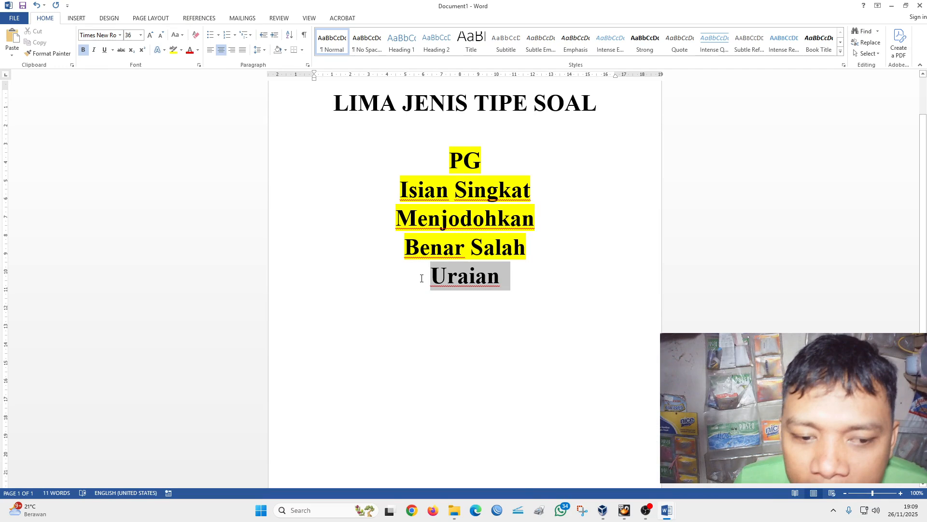
{"action": "left_click", "coordinate": [173, 53]}
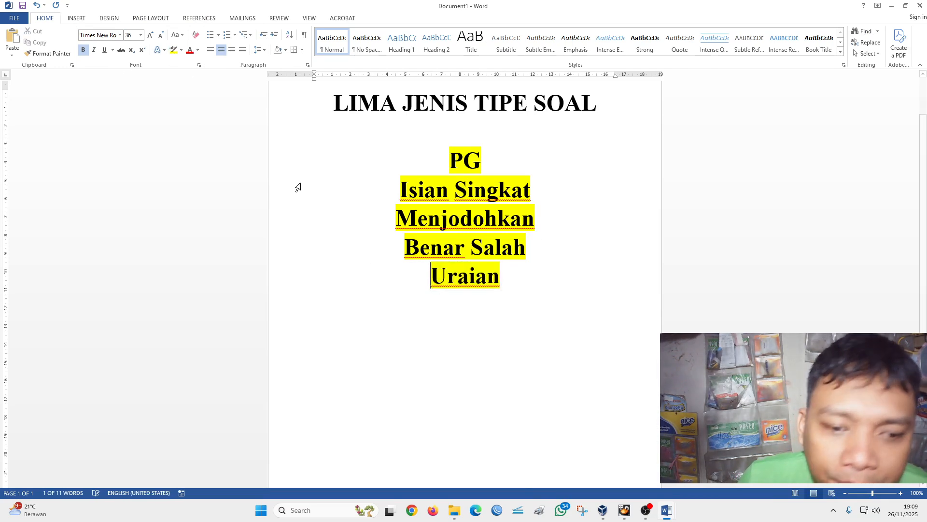
- Return to the Template Soal document and enter "Isian panjang" as the text of question 5
{"action": "mouse_move", "coordinate": [667, 516]}
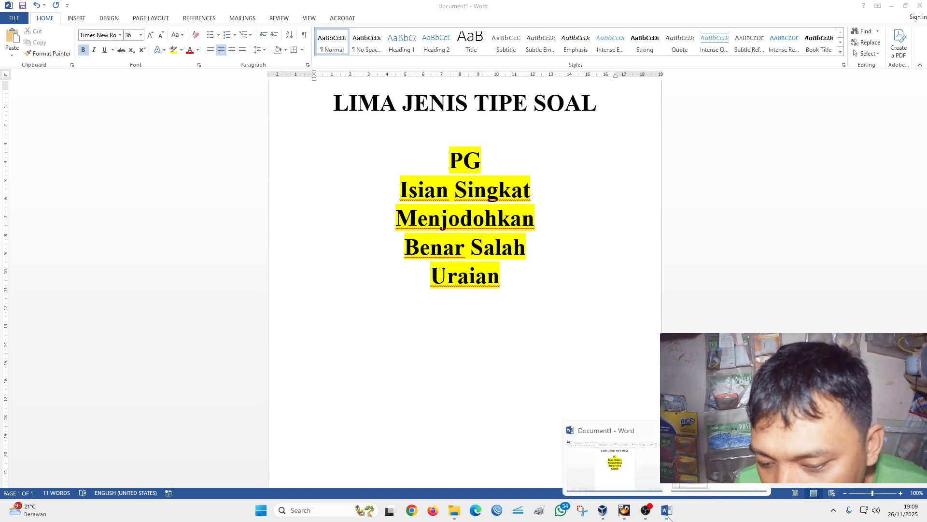
{"action": "left_click", "coordinate": [666, 456]}
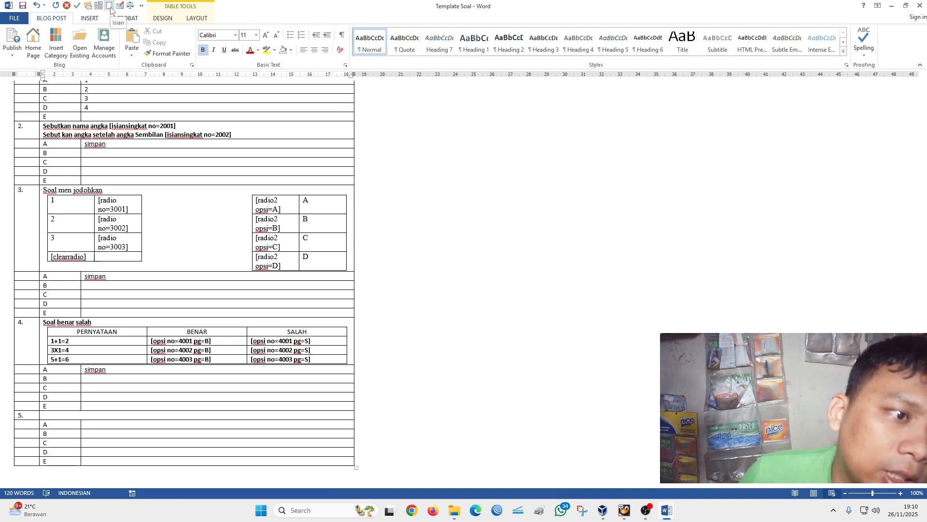
{"action": "left_click", "coordinate": [90, 418]}
{"action": "type", "text": "isian "}
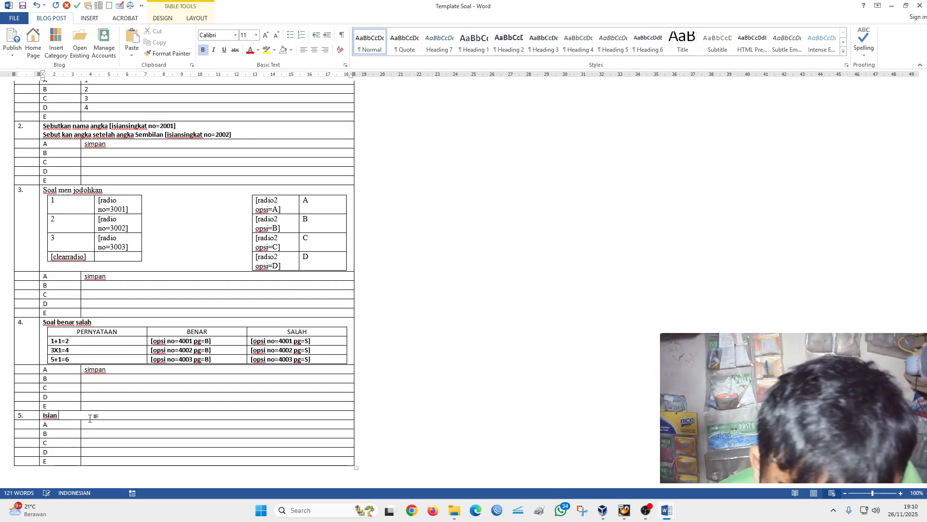
{"action": "type", "text": "panjang"}
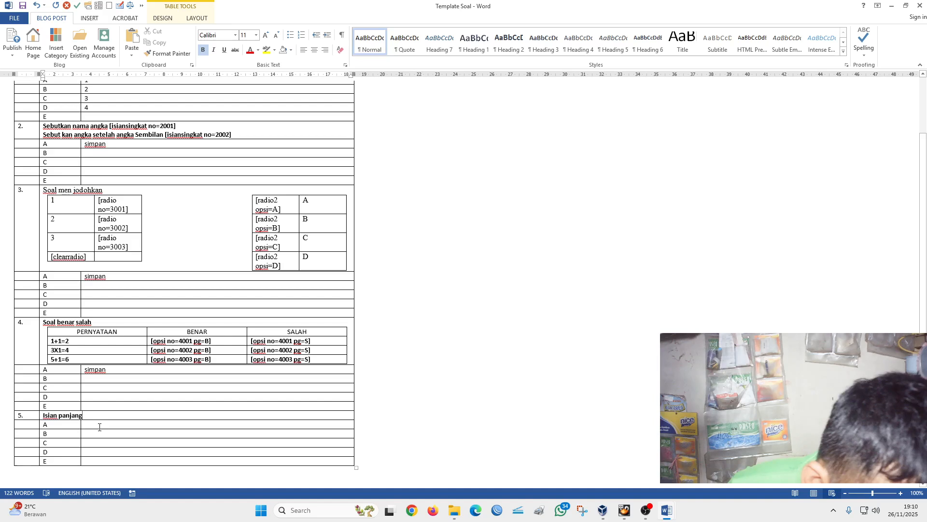
- Fill option A of question 5 with a line of underscores and save the document
{"action": "left_click", "coordinate": [99, 427]}
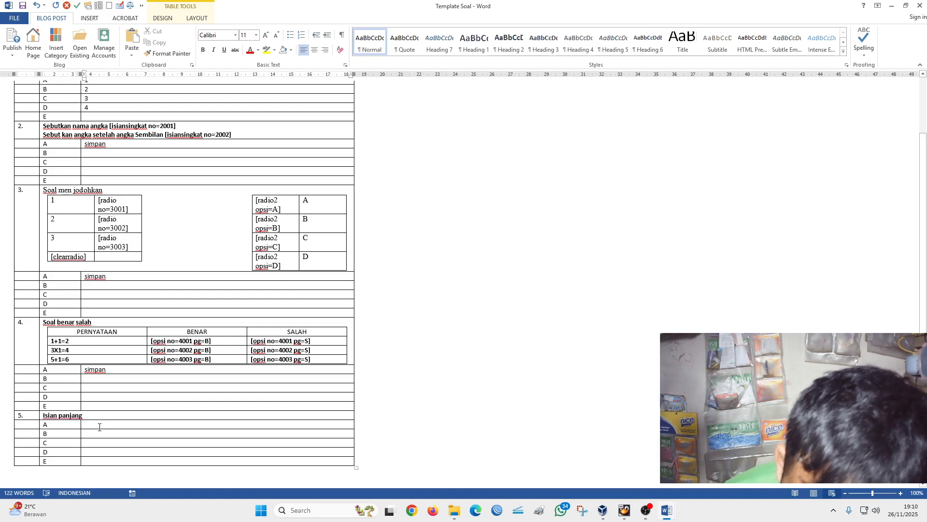
{"action": "type", "text": "+"}
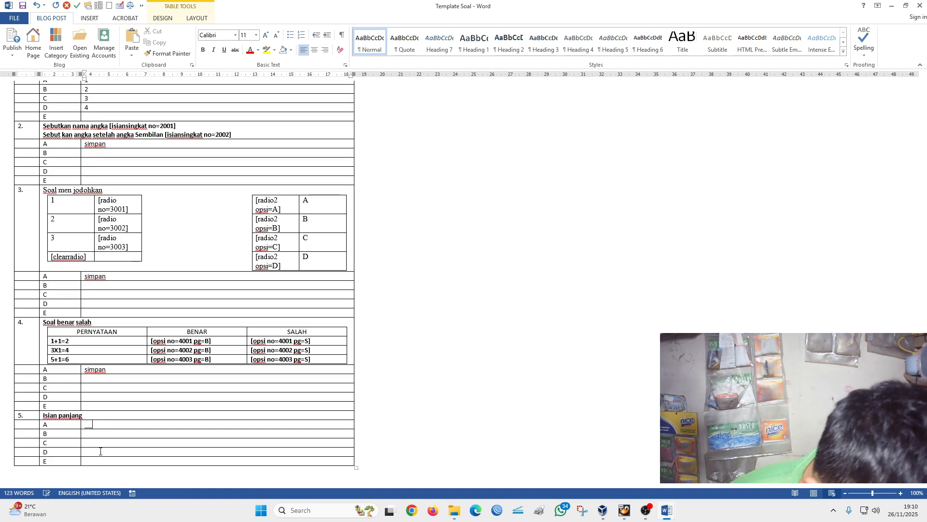
{"action": "type", "text": "______"}
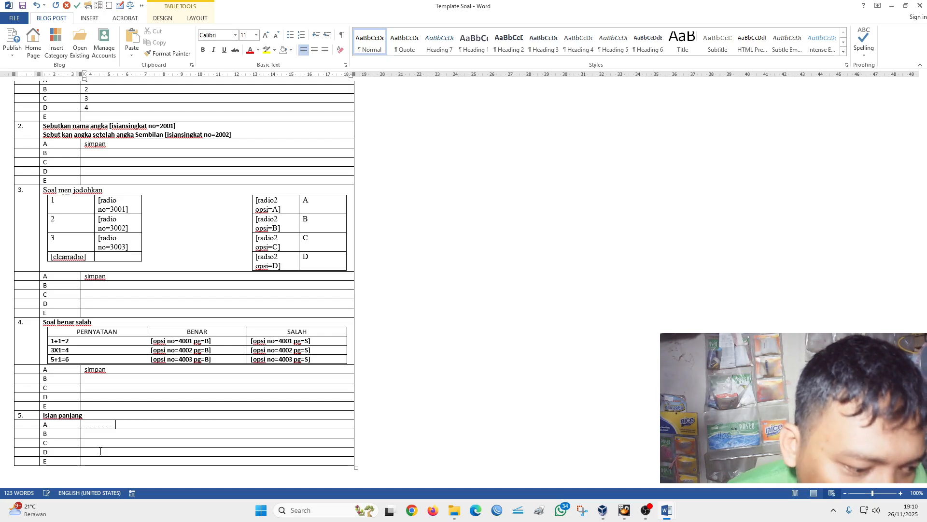
{"action": "type", "text": "___"}
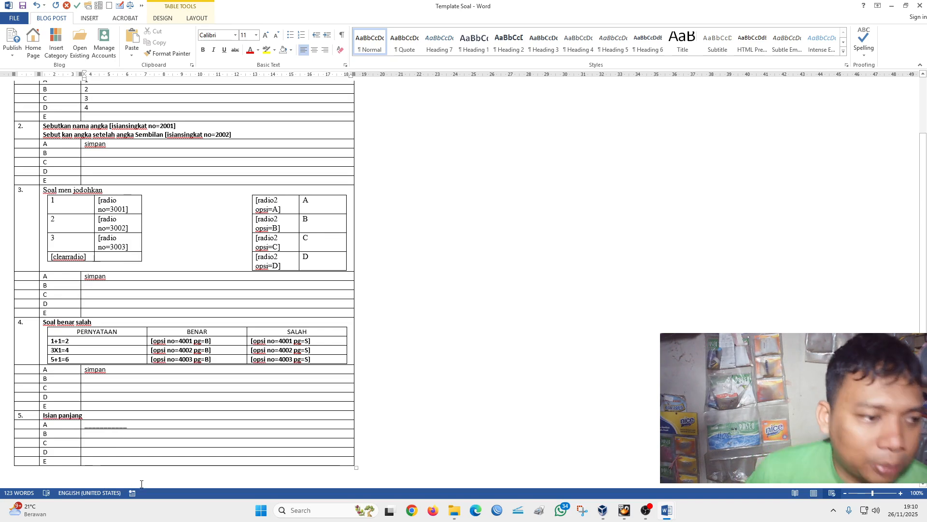
{"action": "scroll", "coordinate": [142, 483], "scroll_direction": "up", "scroll_amount": 3}
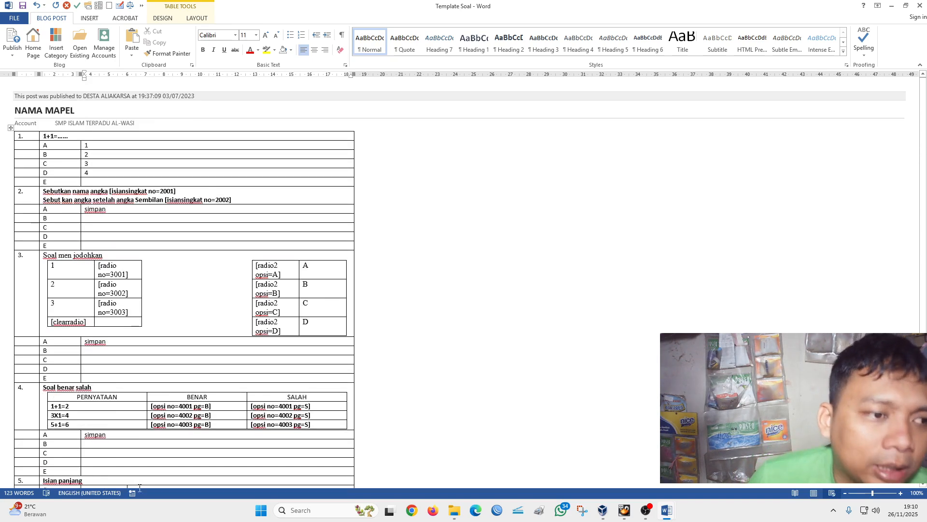
{"action": "left_click", "coordinate": [22, 7]}
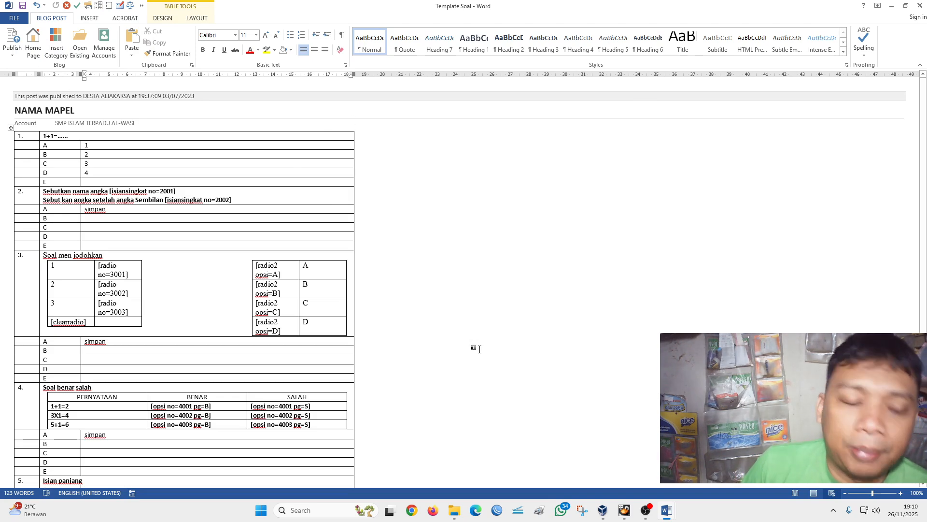
- Change the blog account of the Template Soal post to LKS
{"action": "scroll", "coordinate": [487, 329], "scroll_direction": "down", "scroll_amount": 2}
{"action": "scroll", "coordinate": [487, 329], "scroll_direction": "up", "scroll_amount": 3}
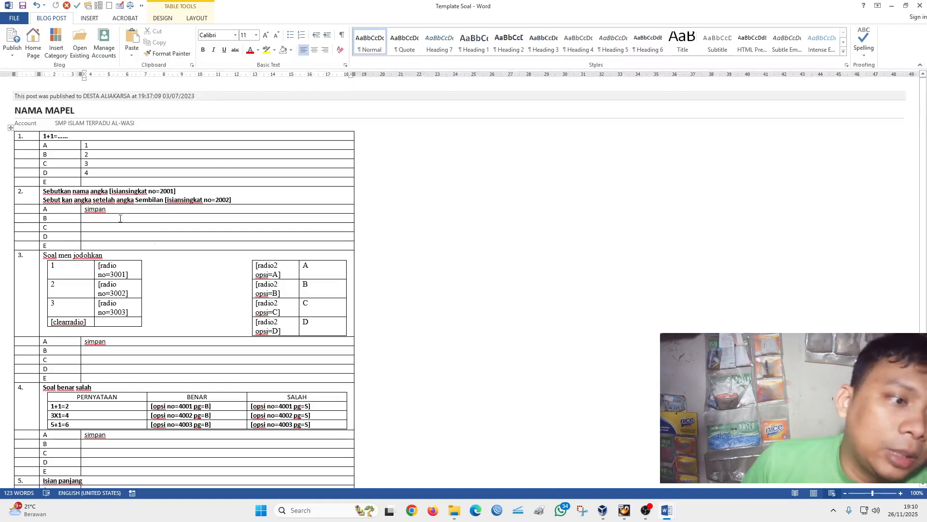
{"action": "left_click", "coordinate": [86, 125]}
{"action": "left_click", "coordinate": [139, 123]}
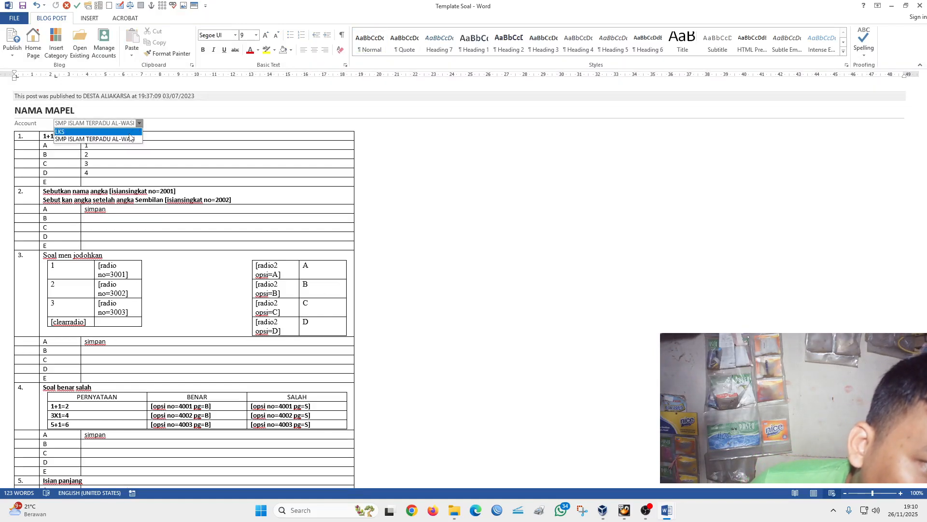
{"action": "left_click", "coordinate": [129, 134]}
- Replace the post title "NAMA MAPEL" with "MTK" and save the document
{"action": "left_click_drag", "start_coordinate": [72, 110], "coordinate": [32, 116]}
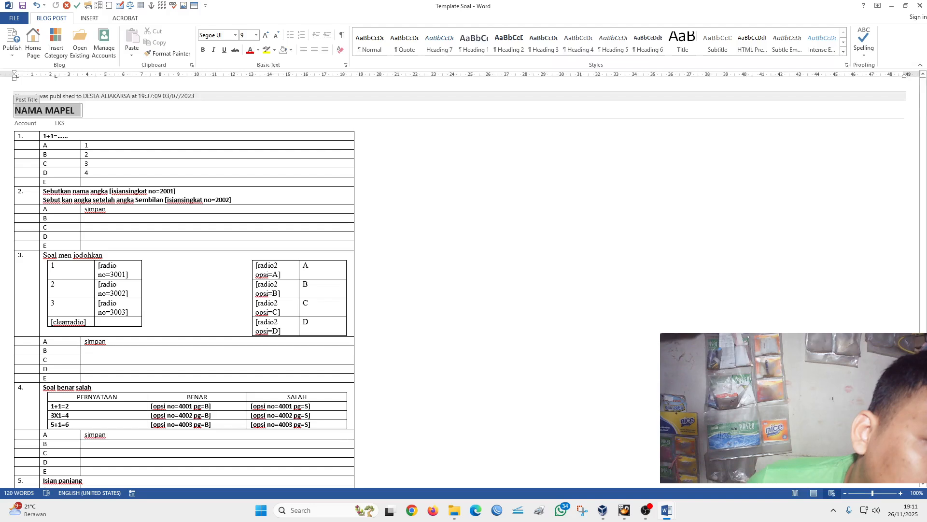
{"action": "left_click", "coordinate": [16, 115]}
{"action": "left_click_drag", "start_coordinate": [16, 114], "coordinate": [72, 116]}
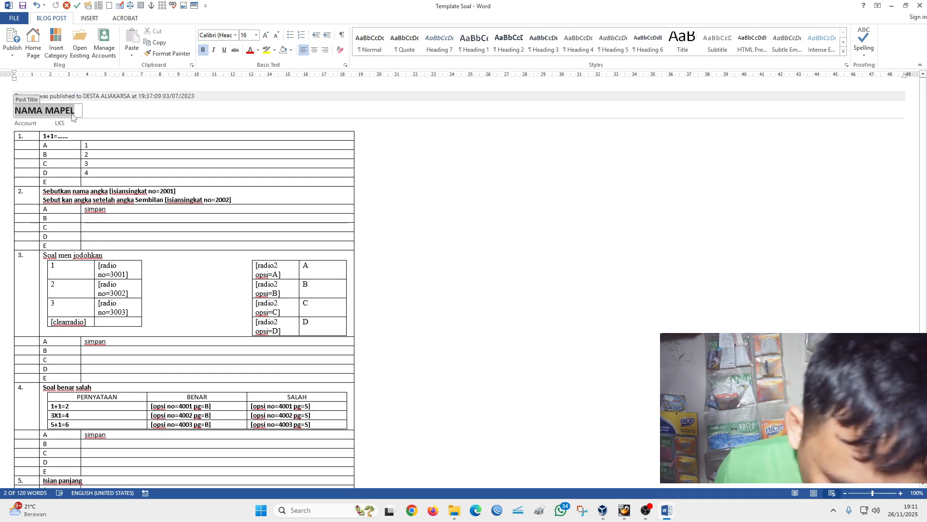
{"action": "type", "text": "MTK"}
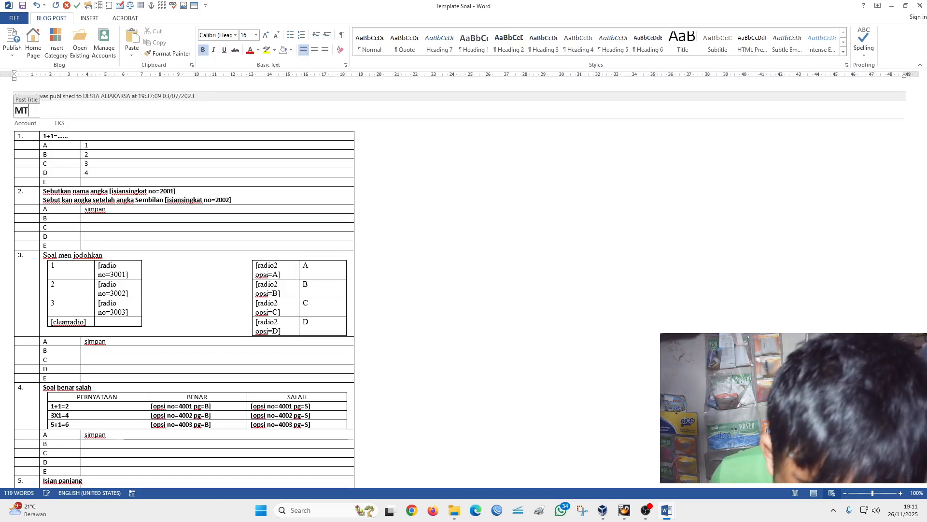
{"action": "left_click", "coordinate": [23, 5]}
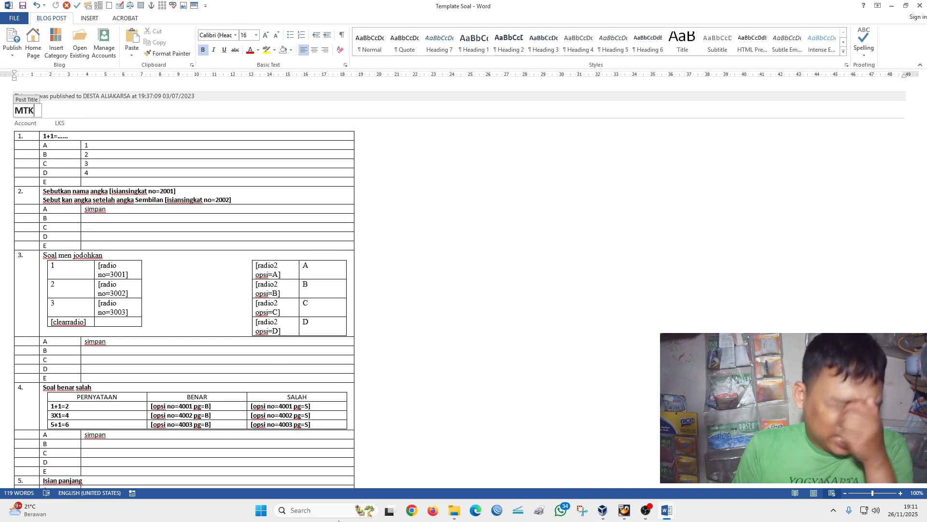
- Open the Template Jawaban Data Siswa workbook in Excel from the "Template Soal dan jawaban 2025" folder
{"action": "left_click", "coordinate": [455, 512]}
{"action": "left_click", "coordinate": [215, 252]}
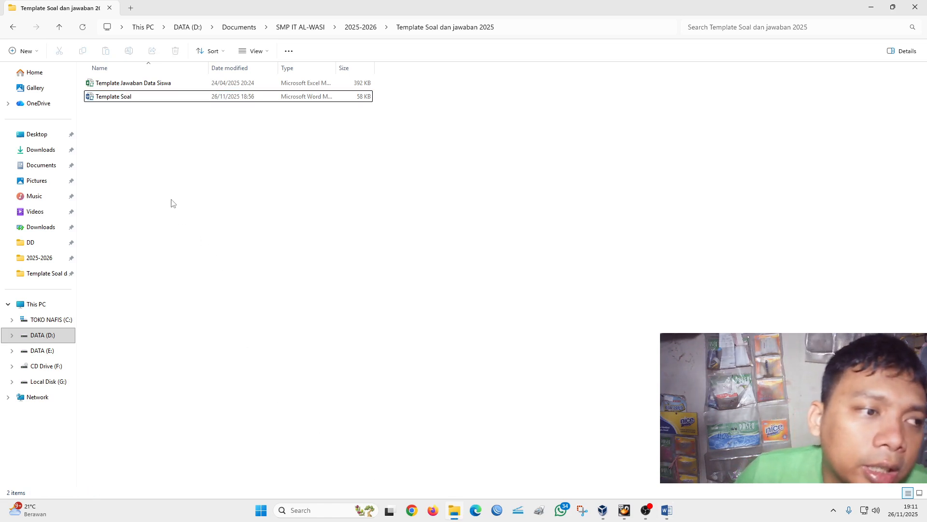
{"action": "double_click", "coordinate": [143, 84]}
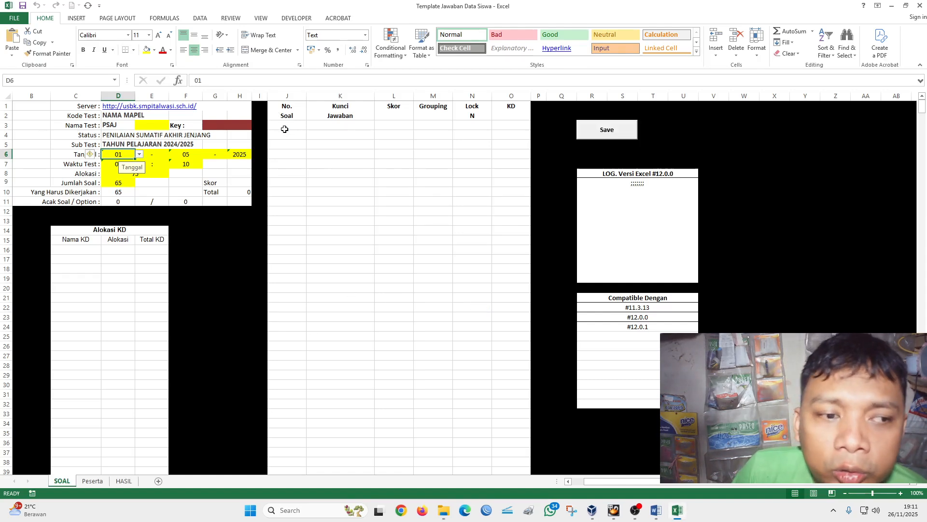
- Enter question numbers 1 to 5 in the No. Soal column of the SOAL sheet, starting at cell J3
{"action": "left_click", "coordinate": [286, 126]}
{"action": "type", "text": "1"}
{"action": "key", "text": "Return"}
{"action": "type", "text": "2"}
{"action": "key", "text": "Return"}
{"action": "type", "text": "3"}
{"action": "key", "text": "Return"}
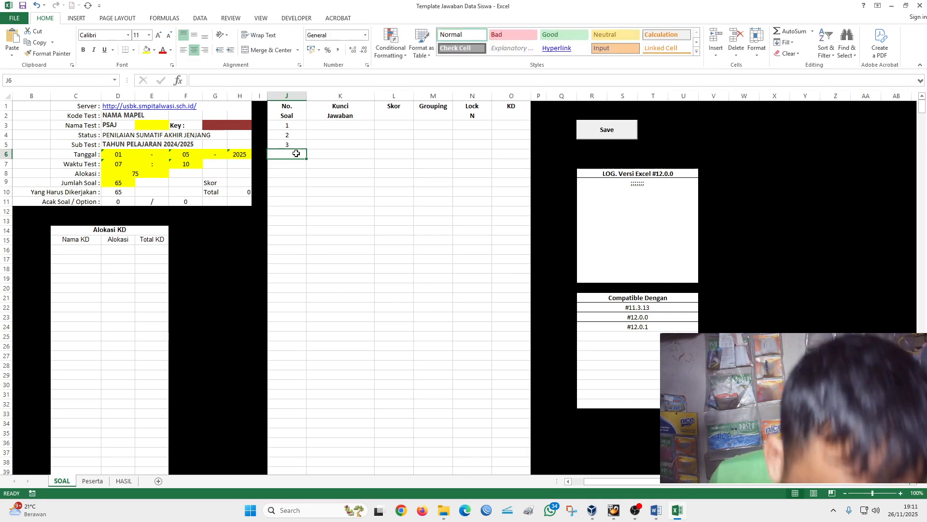
{"action": "type", "text": "4"}
{"action": "key", "text": "Return"}
{"action": "type", "text": "5"}
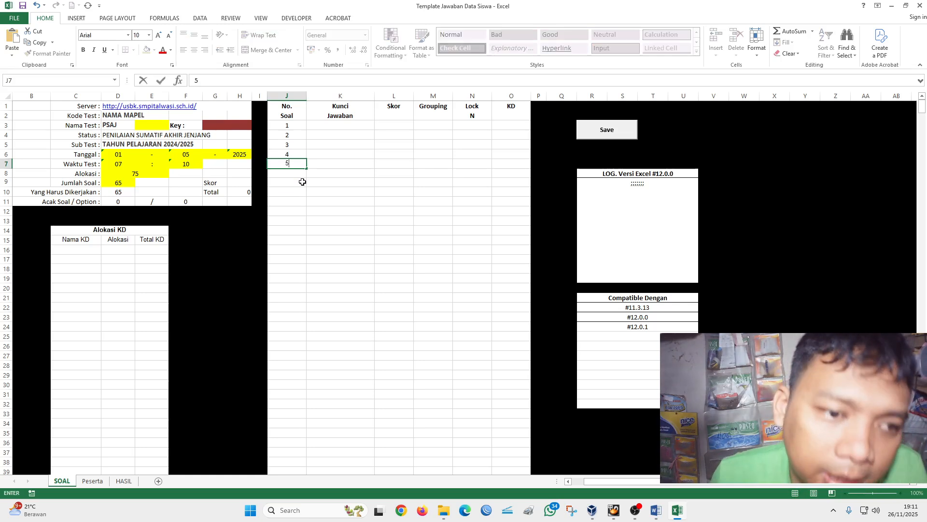
{"action": "left_click", "coordinate": [302, 181]}
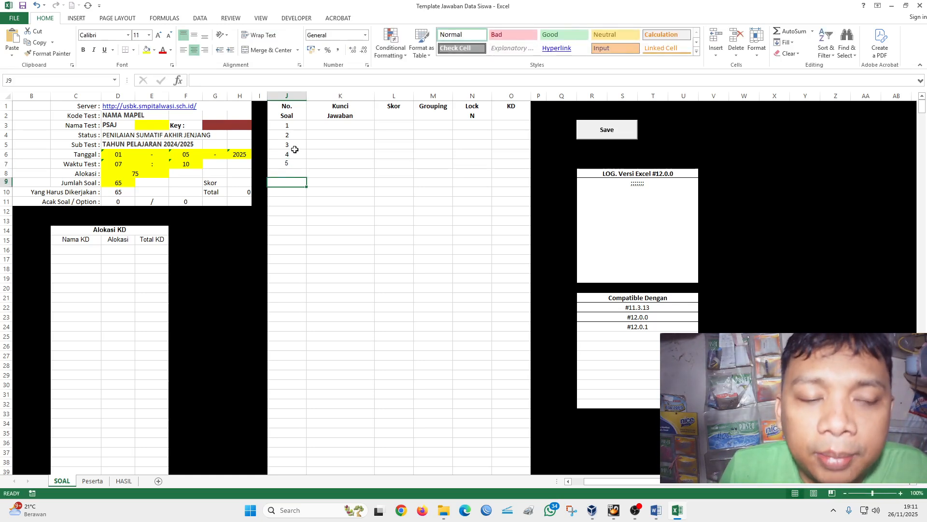
- Check question 1's answer options in the Template Soal document in Word, and return to the Template Jawaban Data Siswa workbook in Excel
{"action": "left_click", "coordinate": [652, 507]}
{"action": "left_click", "coordinate": [688, 488]}
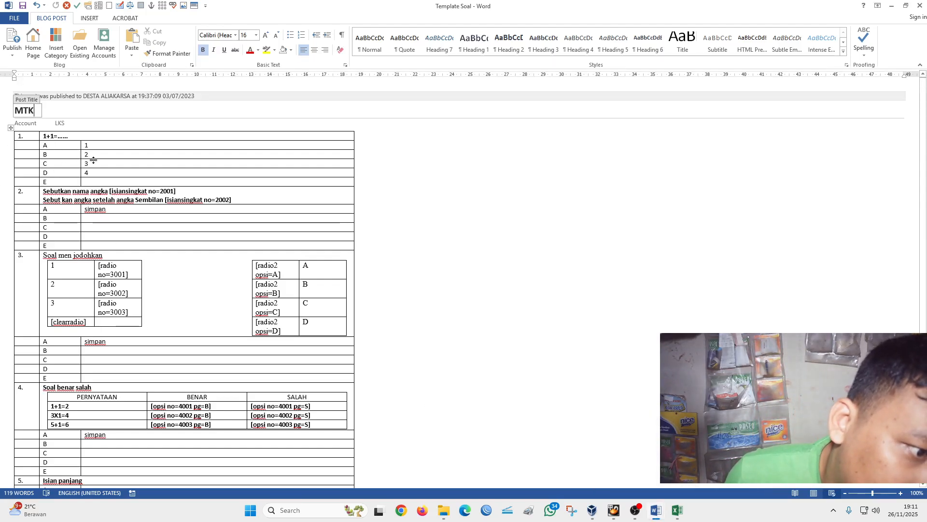
{"action": "left_click", "coordinate": [678, 510]}
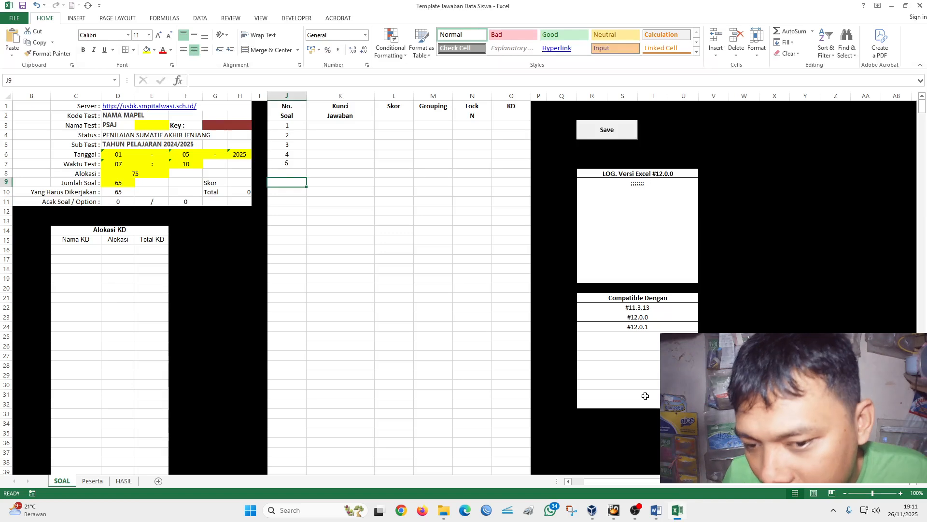
- Fill the Kunci Jawaban column with B for question 1 and X for questions 2 to 5, in cells K3 to K7
{"action": "left_click", "coordinate": [345, 126]}
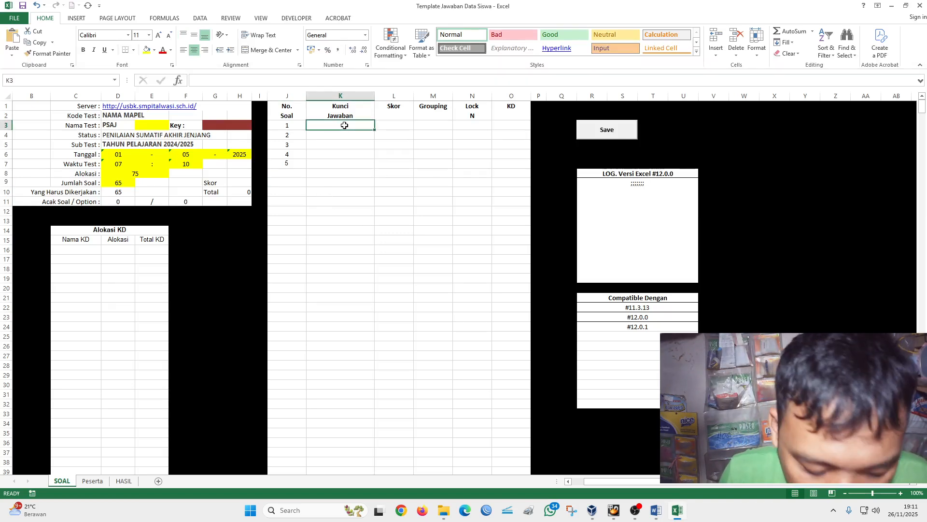
{"action": "type", "text": "B"}
{"action": "left_click", "coordinate": [343, 159]}
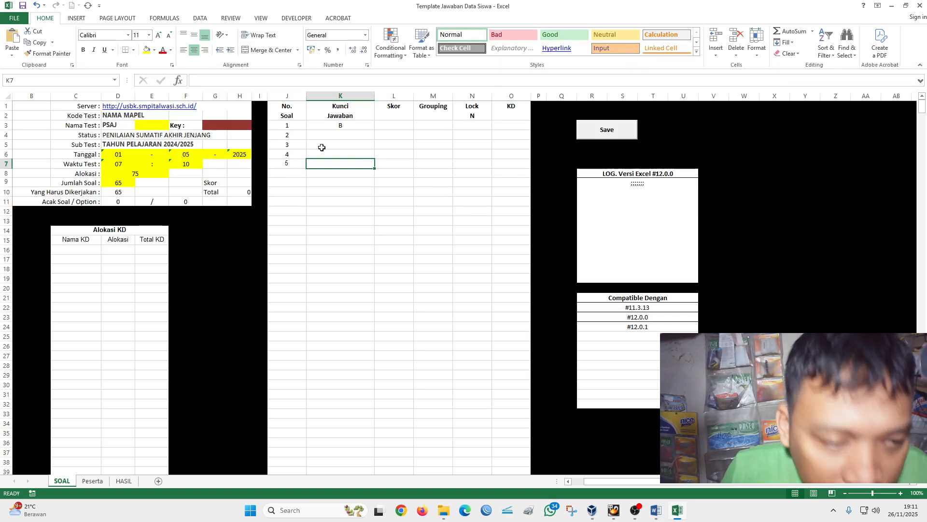
{"action": "left_click", "coordinate": [339, 135]}
{"action": "type", "text": "X"}
{"action": "key", "text": "Return"}
{"action": "type", "text": "X"}
{"action": "key", "text": "Return"}
{"action": "type", "text": "X"}
{"action": "key", "text": "Return"}
{"action": "type", "text": "X"}
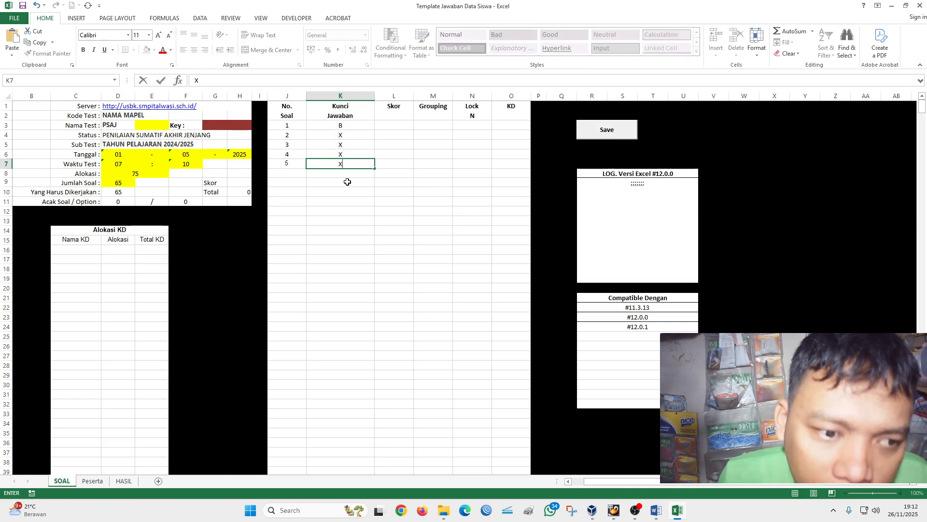
{"action": "left_click", "coordinate": [344, 182]}
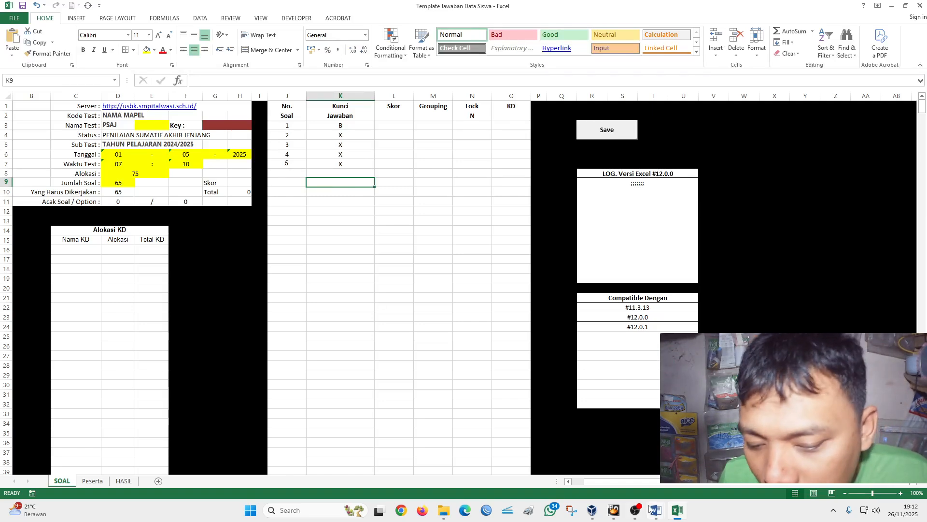
- Review the question types and the isiansingkat numbers of question 2 in the Template Soal document in Word, and return to the answer workbook in Excel
{"action": "mouse_move", "coordinate": [656, 510]}
{"action": "mouse_move", "coordinate": [698, 485]}
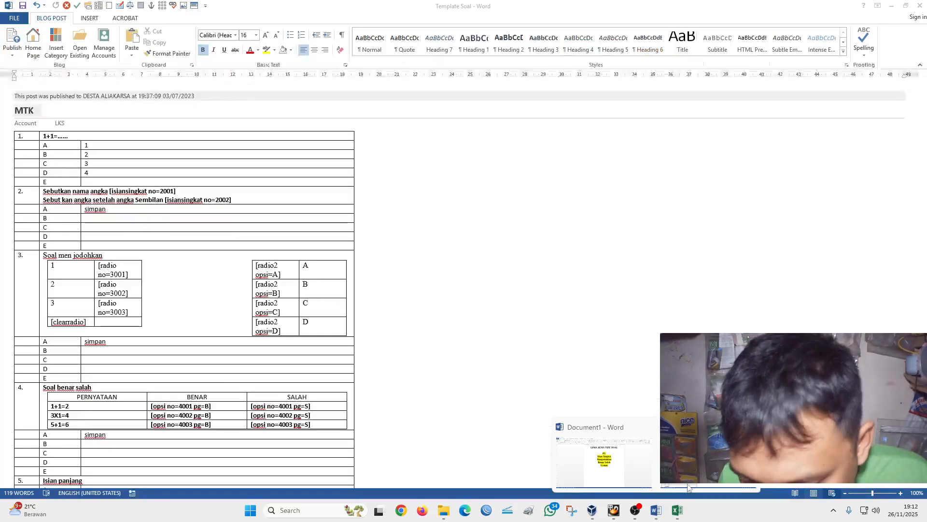
{"action": "left_click", "coordinate": [688, 486]}
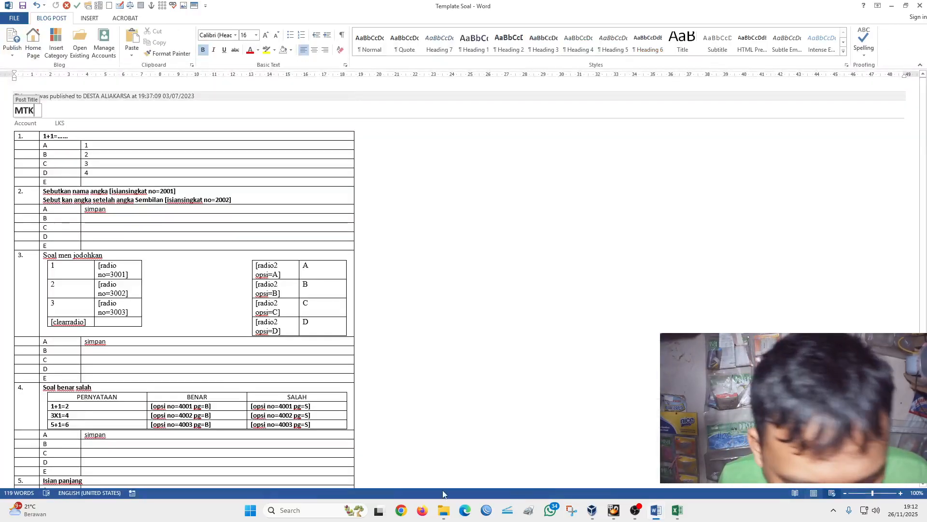
{"action": "scroll", "coordinate": [135, 447], "scroll_direction": "down", "scroll_amount": 2}
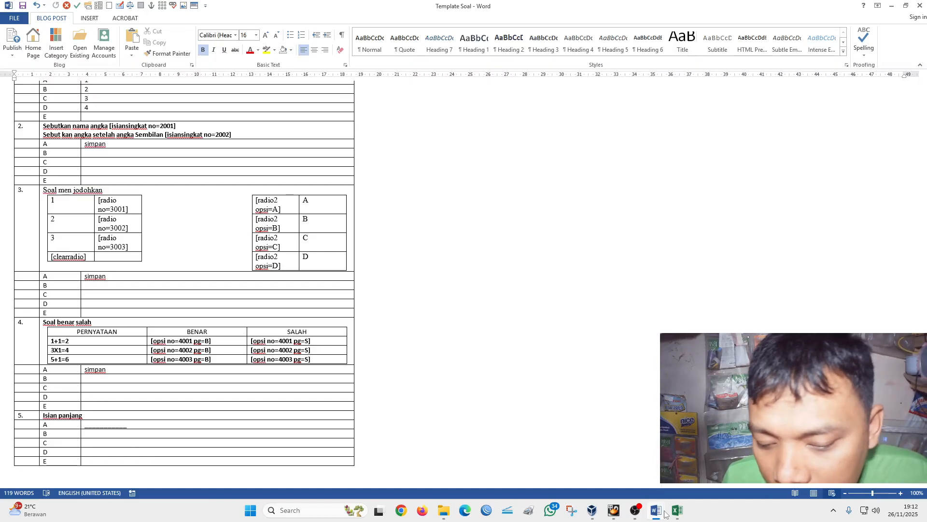
{"action": "mouse_move", "coordinate": [656, 512]}
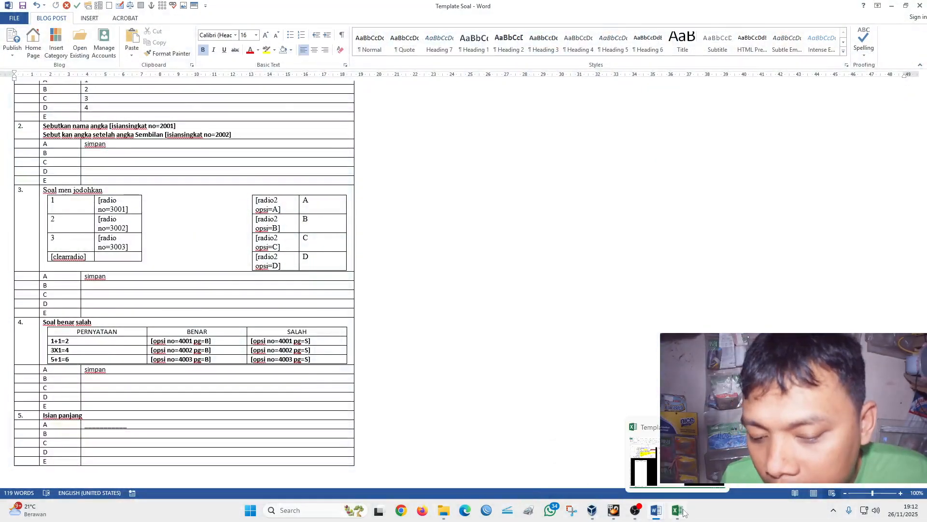
{"action": "left_click", "coordinate": [681, 507]}
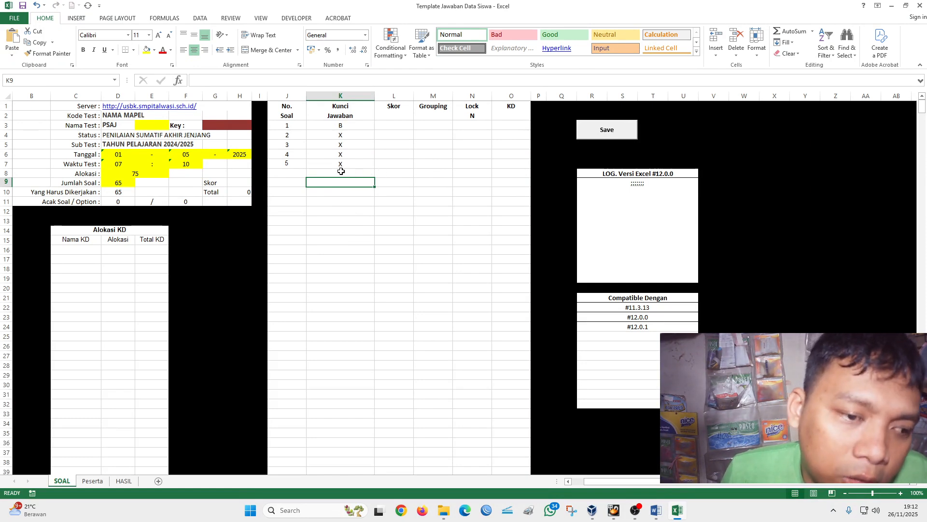
{"action": "left_click", "coordinate": [340, 202]}
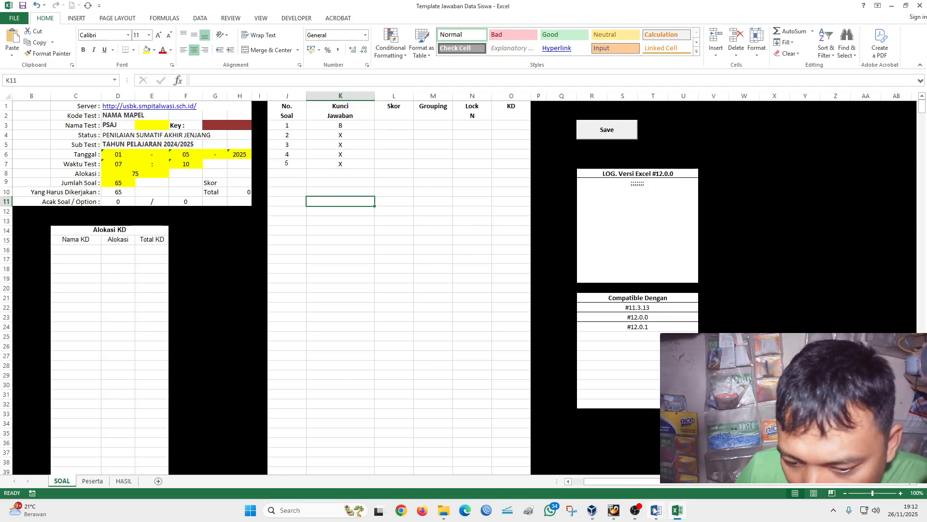
{"action": "mouse_move", "coordinate": [656, 511]}
{"action": "mouse_move", "coordinate": [640, 480]}
{"action": "left_click", "coordinate": [690, 470]}
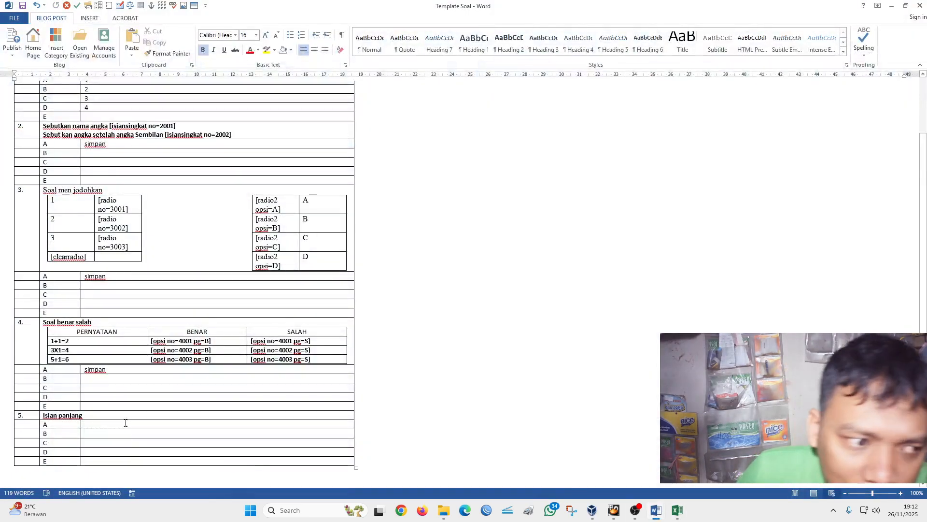
{"action": "scroll", "coordinate": [122, 425], "scroll_direction": "up", "scroll_amount": 3}
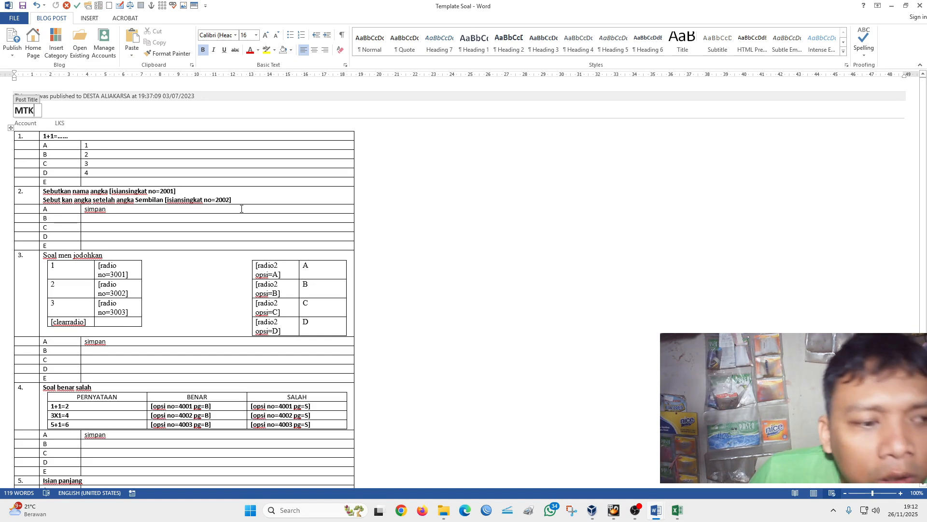
{"action": "left_click", "coordinate": [678, 510]}
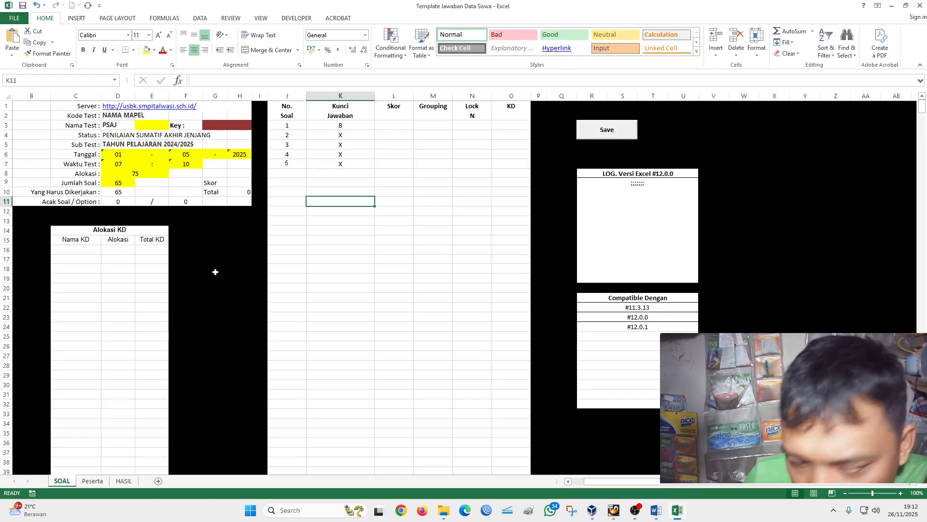
- Enter the short-answer item numbers 2001 and 2002 in the No. Soal column, in cells J8 and J9
{"action": "left_click", "coordinate": [278, 172]}
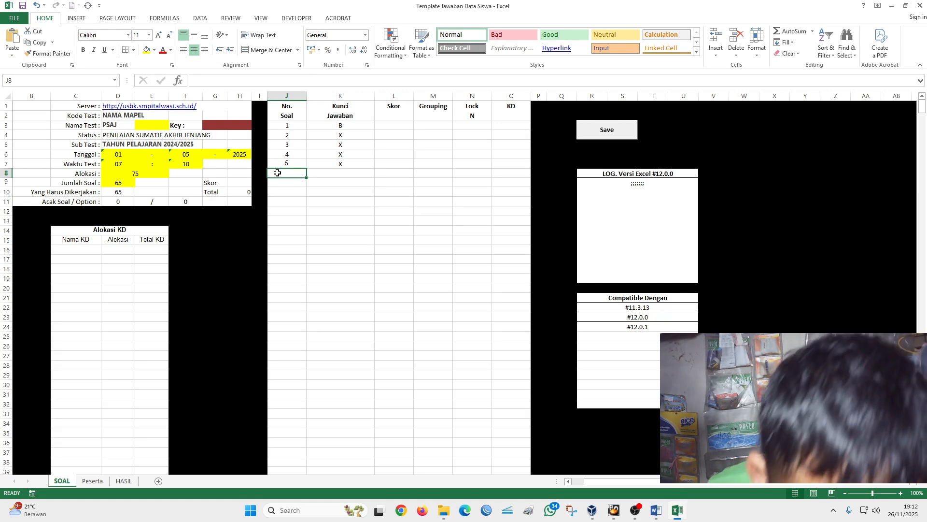
{"action": "type", "text": "2001"}
{"action": "left_click", "coordinate": [287, 209]}
{"action": "left_click", "coordinate": [289, 184]}
{"action": "type", "text": "2002"}
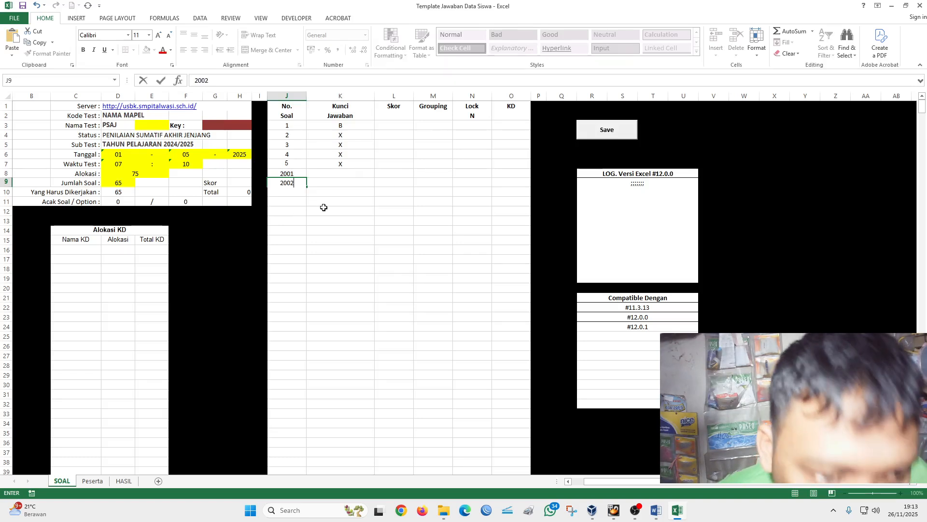
{"action": "left_click", "coordinate": [324, 209]}
{"action": "left_click", "coordinate": [330, 173]}
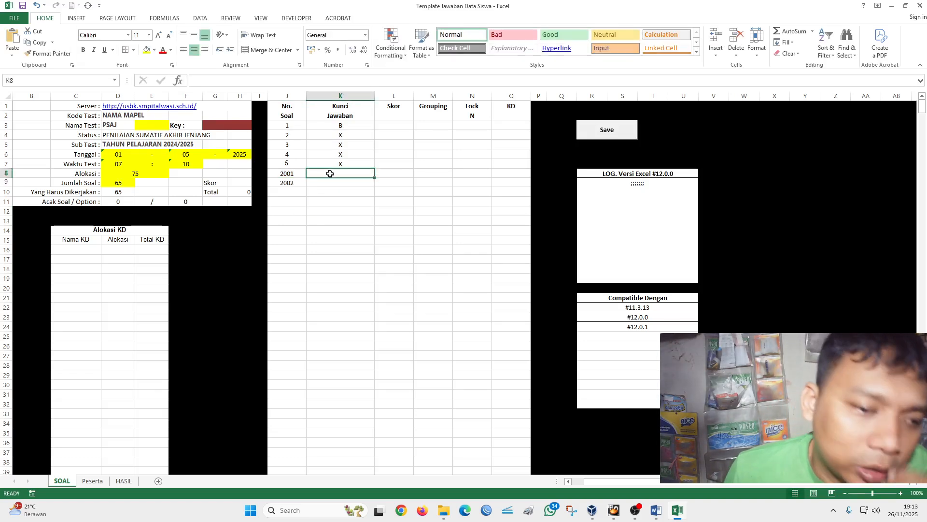
{"action": "left_click", "coordinate": [331, 189]}
{"action": "left_click", "coordinate": [331, 174]}
{"action": "left_click", "coordinate": [332, 193]}
{"action": "left_click", "coordinate": [335, 174]}
{"action": "left_click", "coordinate": [334, 192]}
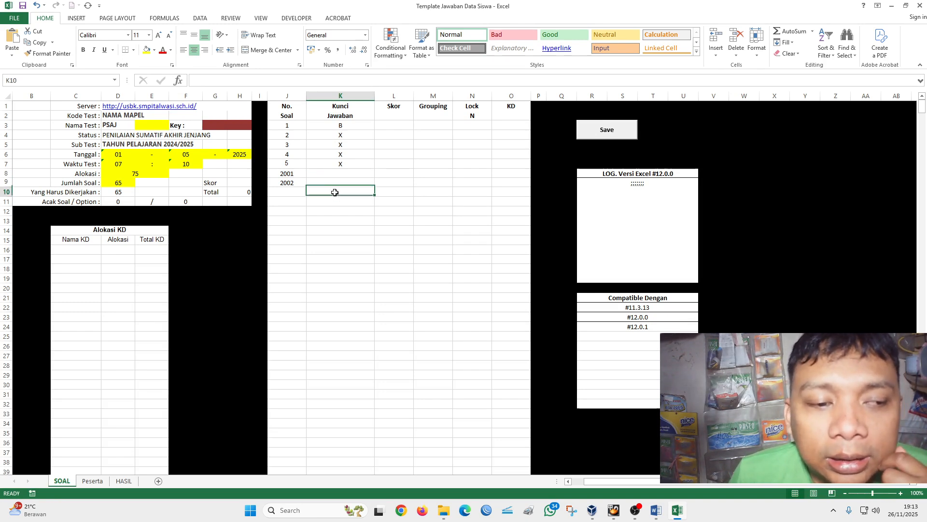
- Check the radio numbers and options of matching question 3 in the Template Soal document in Word, and return to the answer workbook in Excel
{"action": "left_click", "coordinate": [657, 511]}
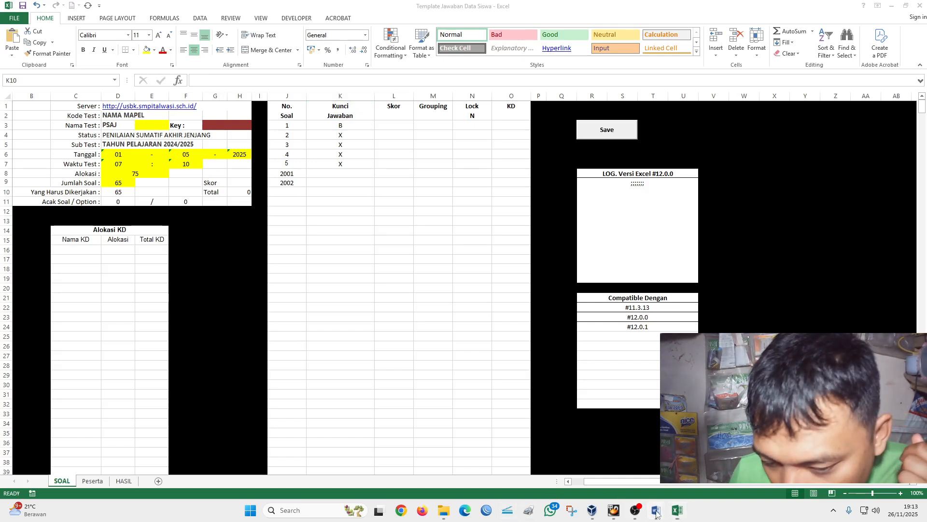
{"action": "left_click", "coordinate": [675, 487]}
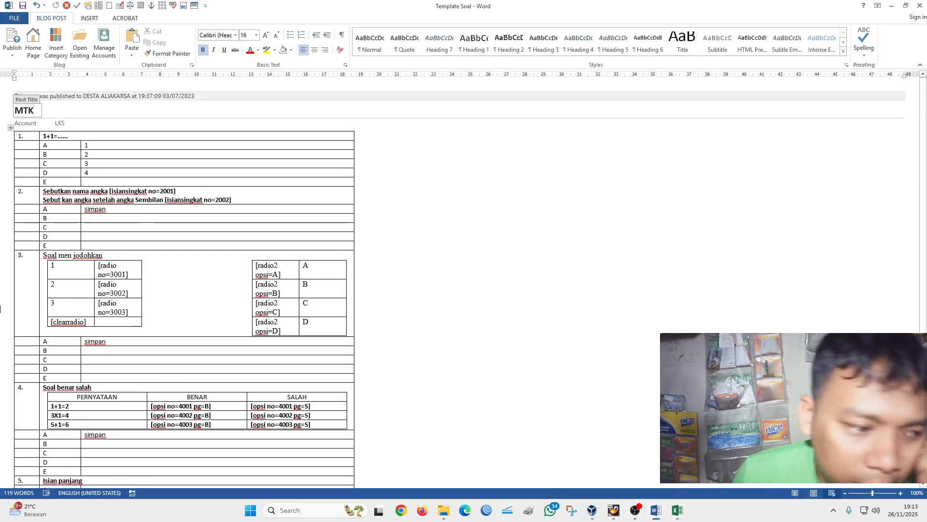
{"action": "scroll", "coordinate": [0, 317], "scroll_direction": "down", "scroll_amount": 2}
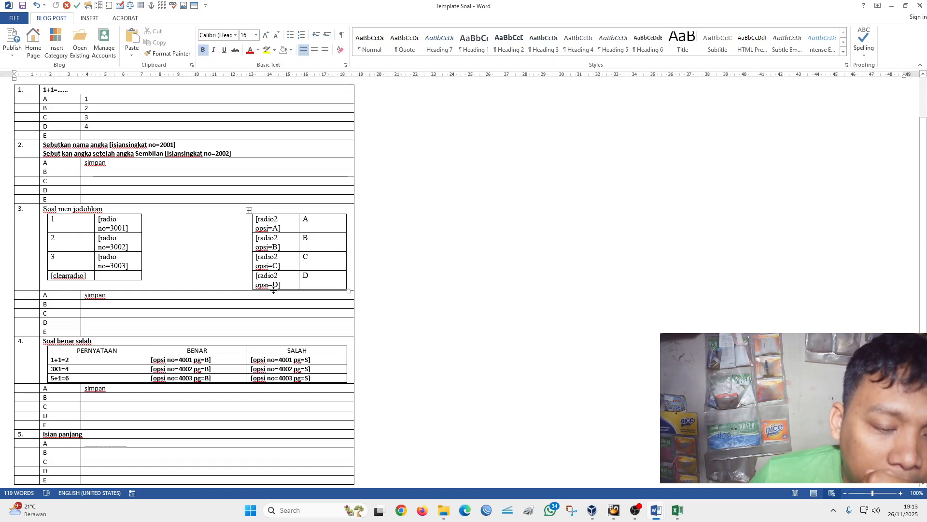
{"action": "left_click", "coordinate": [672, 513]}
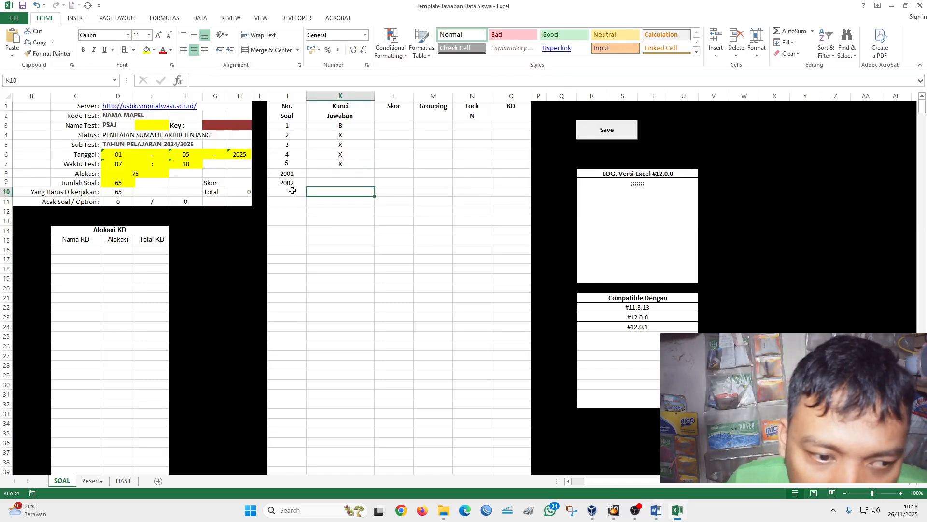
{"action": "left_click", "coordinate": [656, 510]}
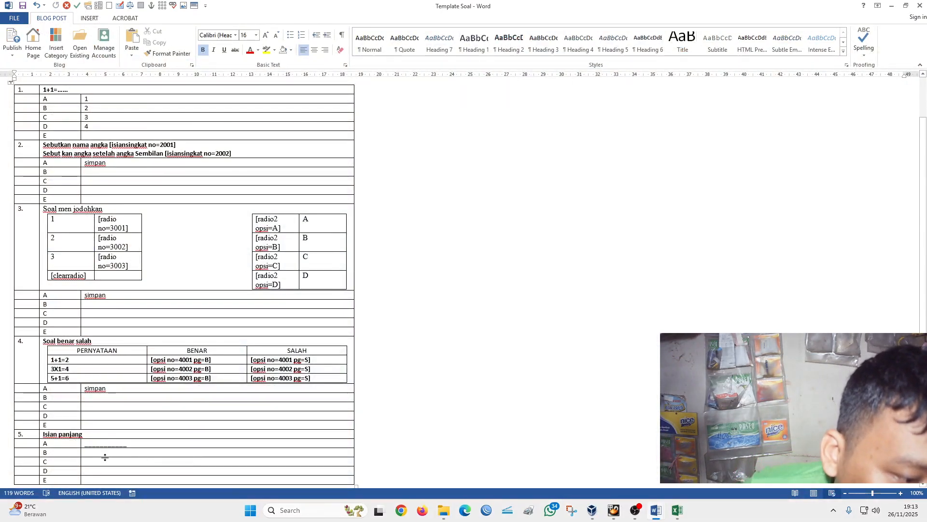
{"action": "left_click", "coordinate": [678, 511]}
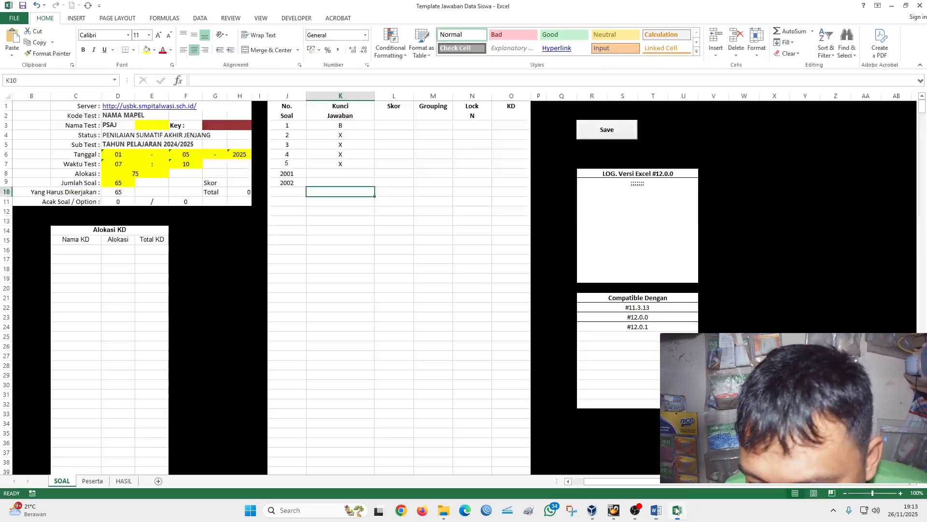
- Enter 3001 in cell J10 of the No. Soal column and extend it as a series to 3003 in J12
{"action": "left_click", "coordinate": [288, 191]}
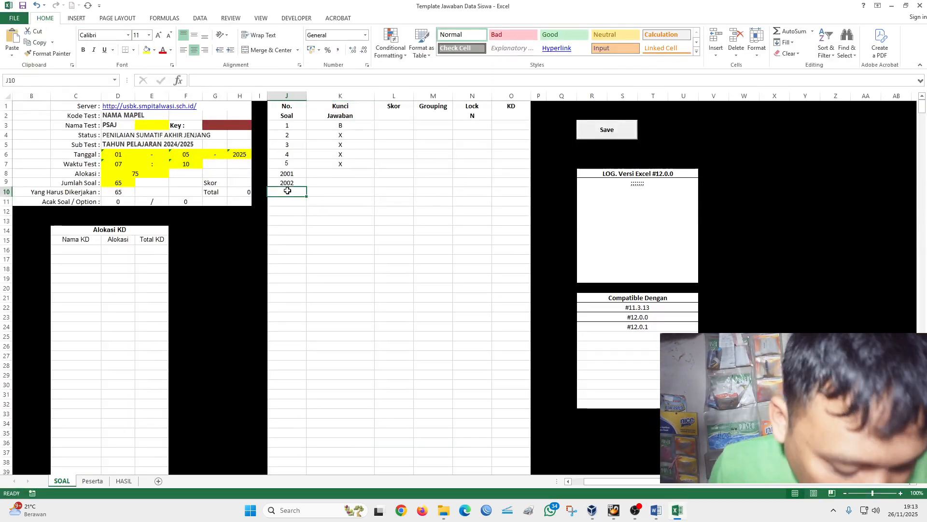
{"action": "type", "text": "3"}
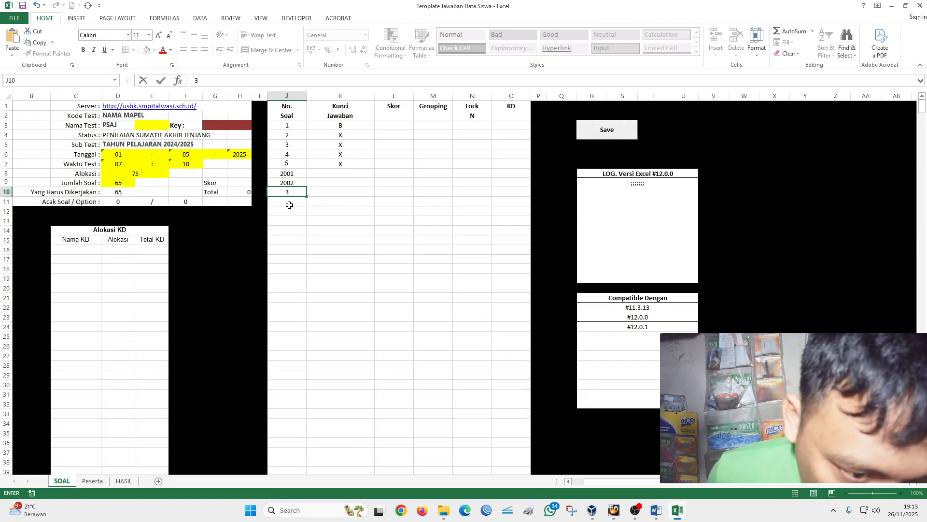
{"action": "type", "text": "001"}
{"action": "left_click", "coordinate": [294, 201]}
{"action": "left_click", "coordinate": [293, 192]}
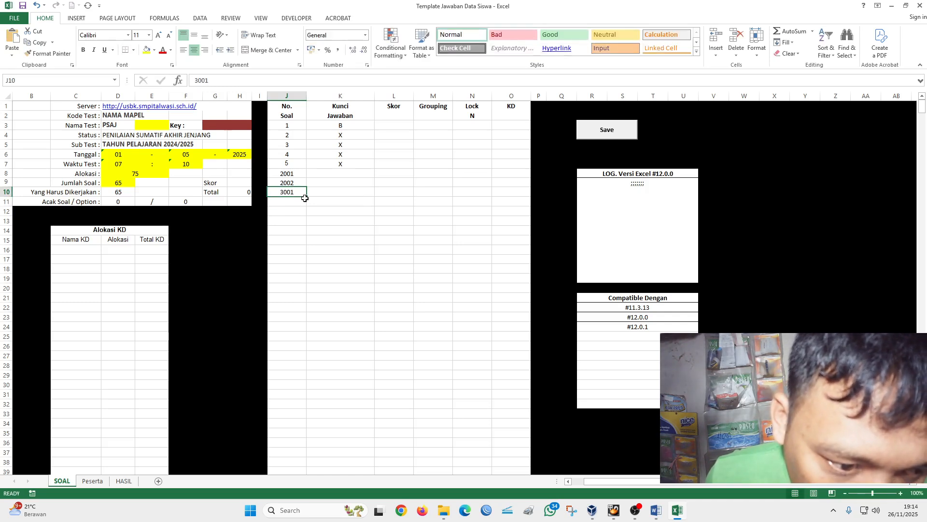
{"action": "left_click_drag", "start_coordinate": [308, 196], "coordinate": [315, 229]}
{"action": "left_click", "coordinate": [312, 221]}
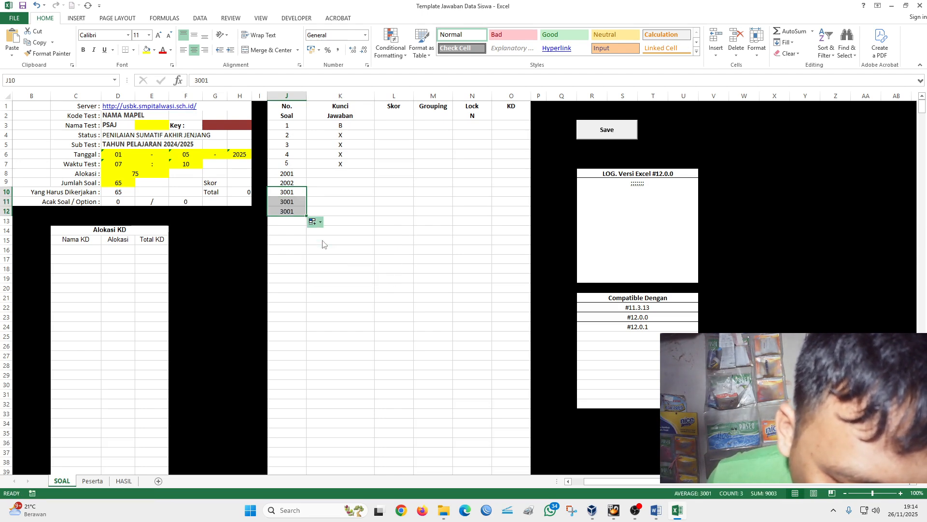
{"action": "left_click", "coordinate": [321, 242]}
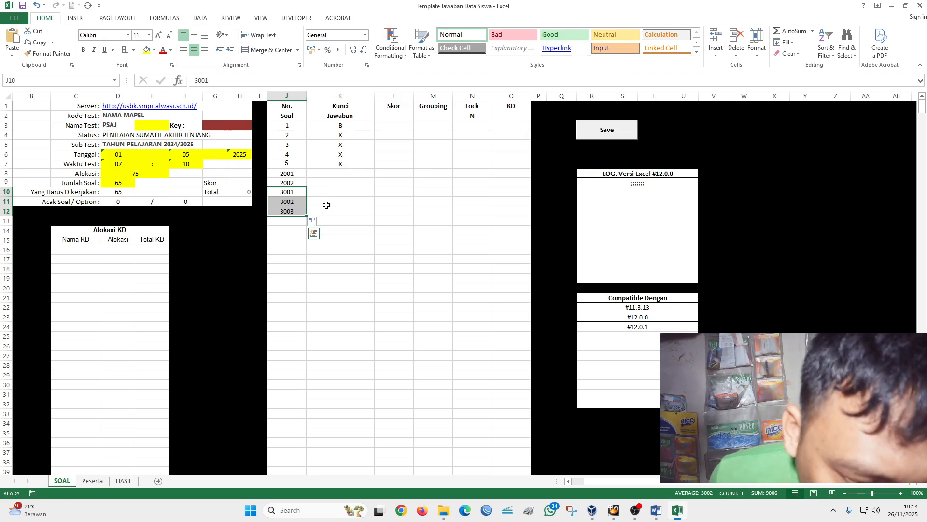
- Enter the answer keys B, A and C for items 3001, 3002 and 3003 in the Kunci Jawaban column
{"action": "left_click", "coordinate": [336, 194]}
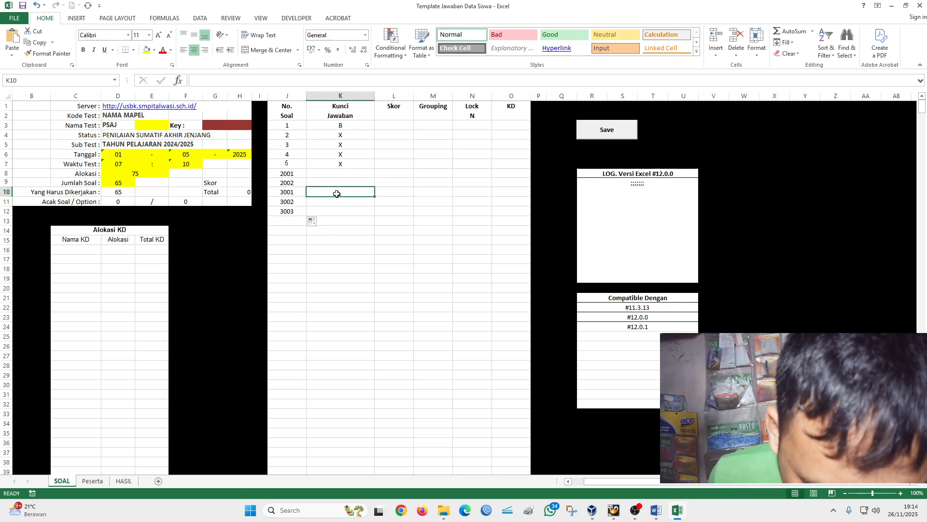
{"action": "type", "text": "B"}
{"action": "left_click", "coordinate": [337, 203]}
{"action": "type", "text": "A"}
{"action": "left_click", "coordinate": [336, 213]}
{"action": "type", "text": "C"}
{"action": "left_click", "coordinate": [341, 230]}
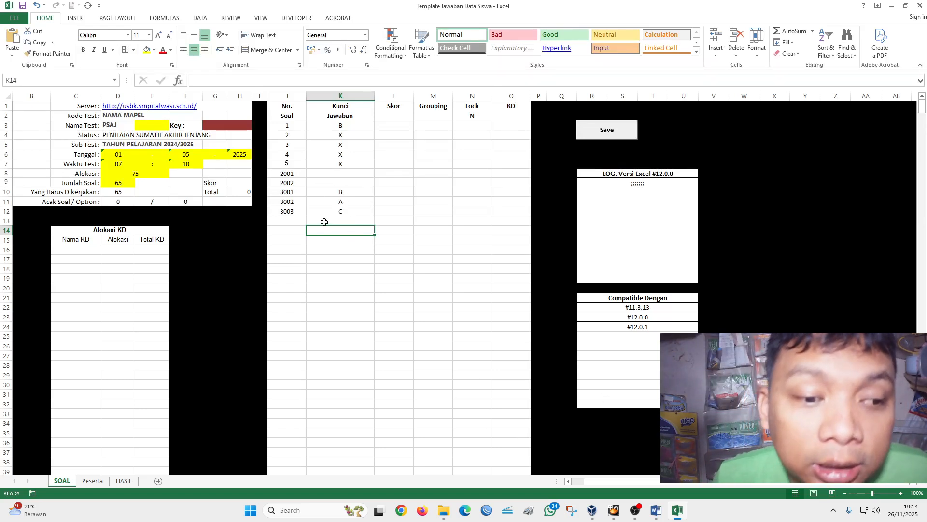
- Check the opsi numbers of true/false question 4 in the Template Soal document in Word, and return to the answer workbook in Excel
{"action": "mouse_move", "coordinate": [662, 516]}
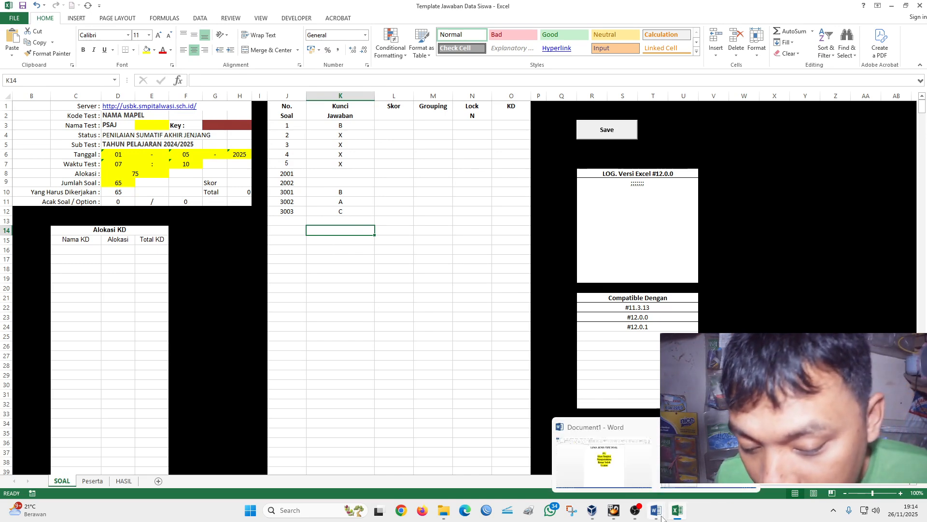
{"action": "left_click", "coordinate": [695, 463]}
{"action": "scroll", "coordinate": [109, 373], "scroll_direction": "down", "scroll_amount": 1}
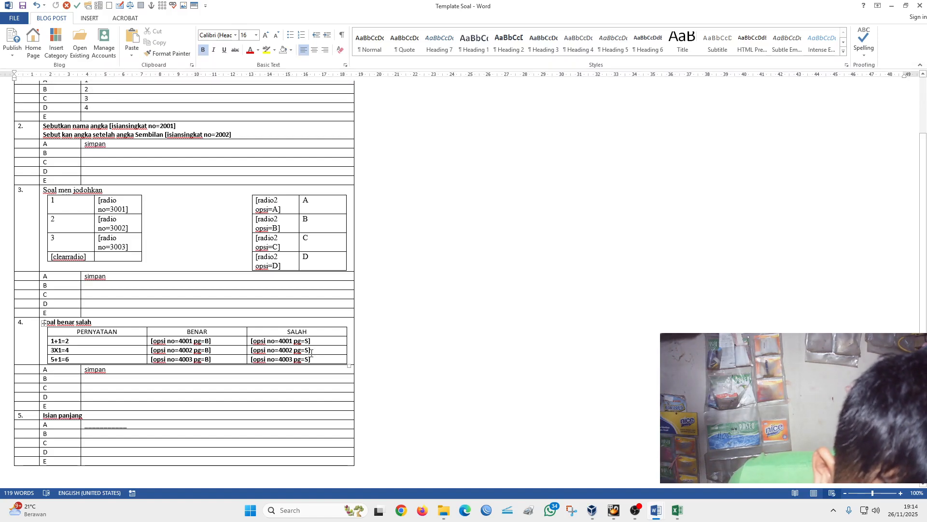
{"action": "left_click", "coordinate": [678, 510]}
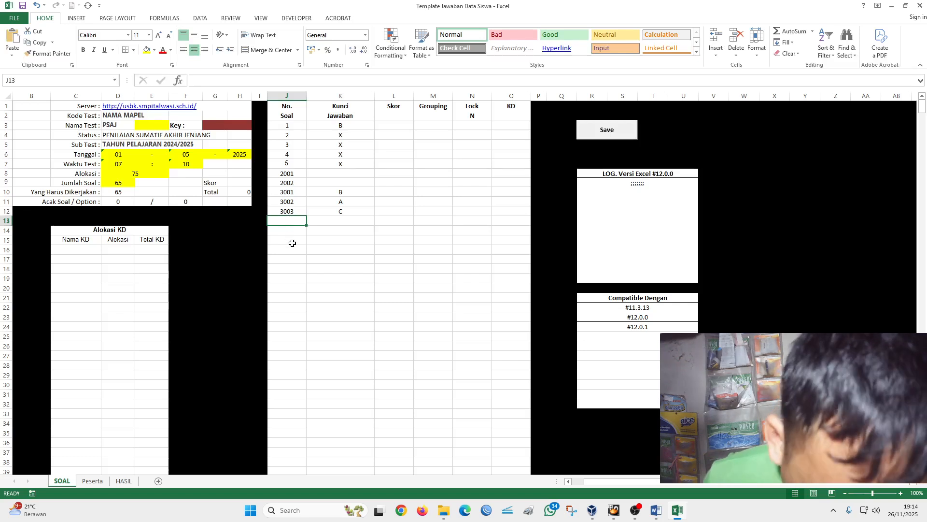
- Enter item numbers 4001, 4002 and 4003 in cells J13 to J15 of the No. Soal column
{"action": "type", "text": "400"}
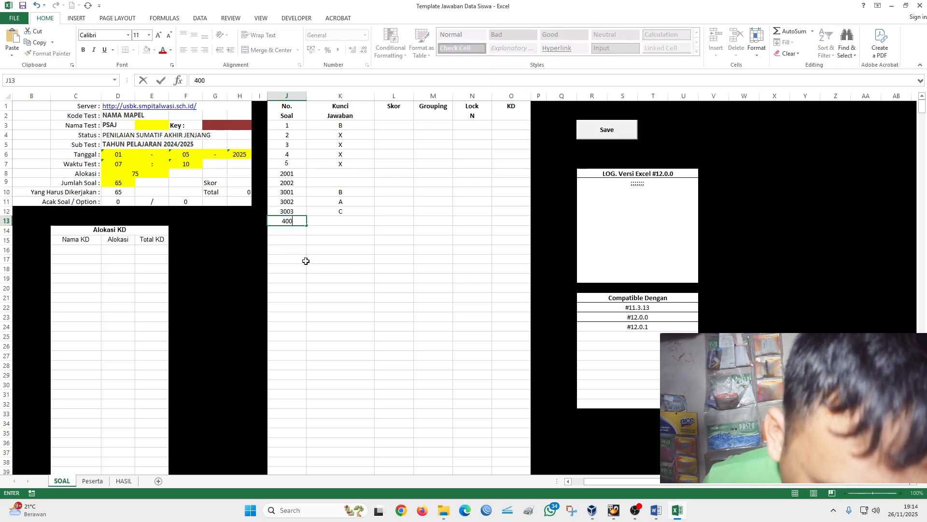
{"action": "type", "text": "1"}
{"action": "left_click", "coordinate": [287, 229]}
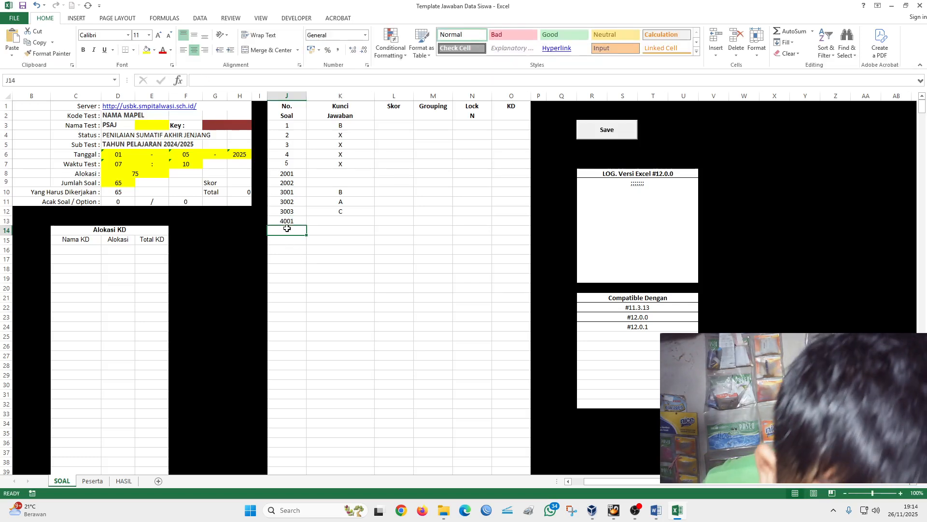
{"action": "type", "text": "4002"}
{"action": "left_click", "coordinate": [289, 239]}
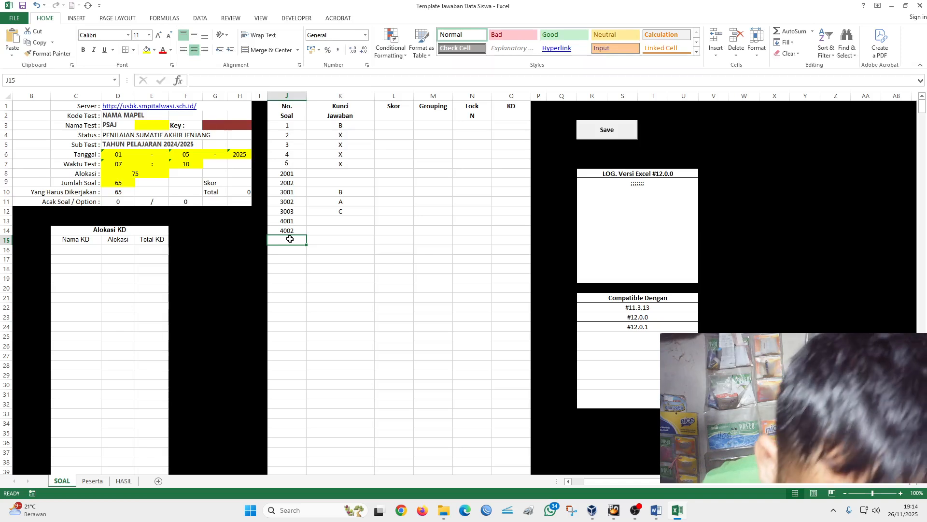
{"action": "type", "text": "400"}
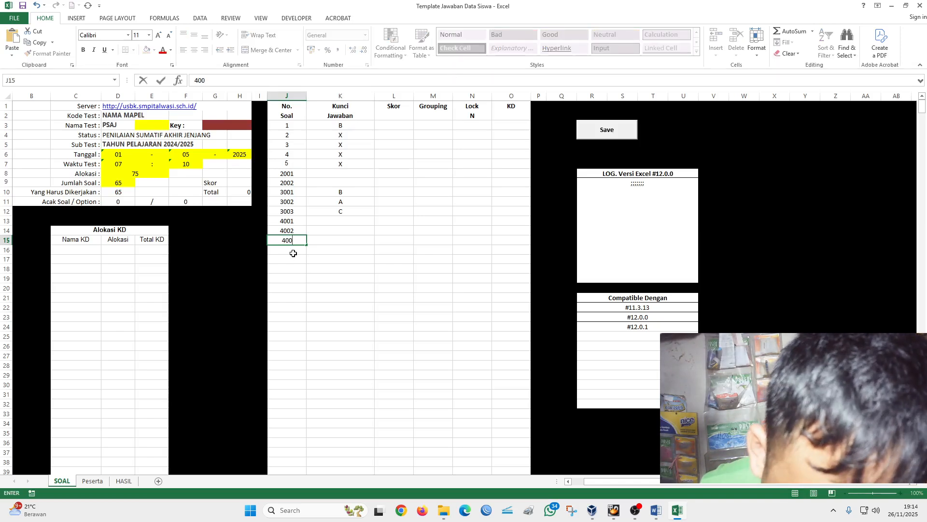
{"action": "type", "text": "3"}
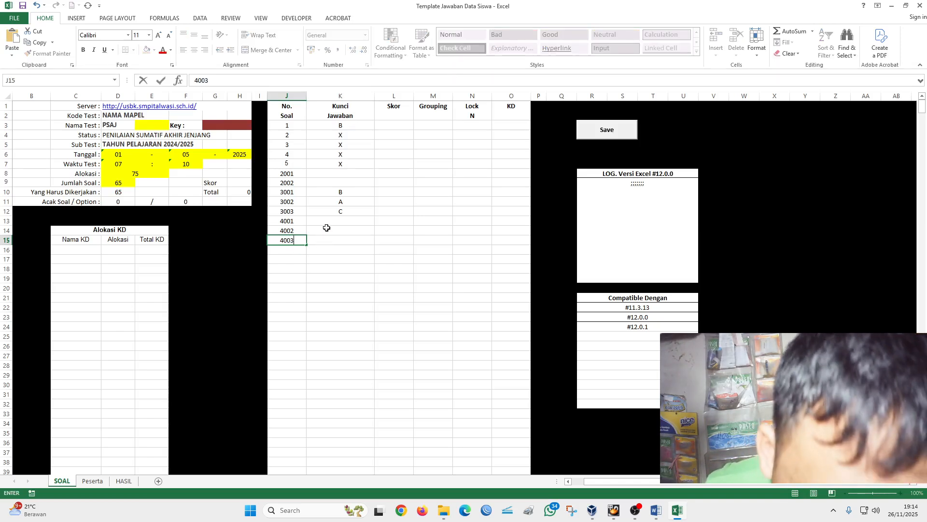
- Enter the answer keys B, S and B for items 4001, 4002 and 4003 in the Kunci Jawaban column
{"action": "left_click", "coordinate": [334, 221]}
{"action": "type", "text": "B"}
{"action": "key", "text": "Return"}
{"action": "type", "text": "S"}
{"action": "key", "text": "Return"}
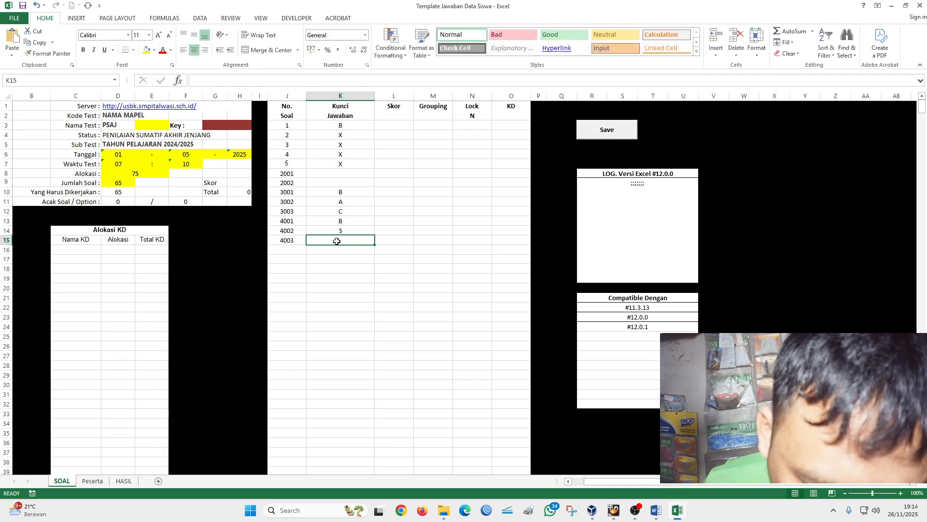
{"action": "type", "text": "B"}
{"action": "left_click", "coordinate": [336, 275]}
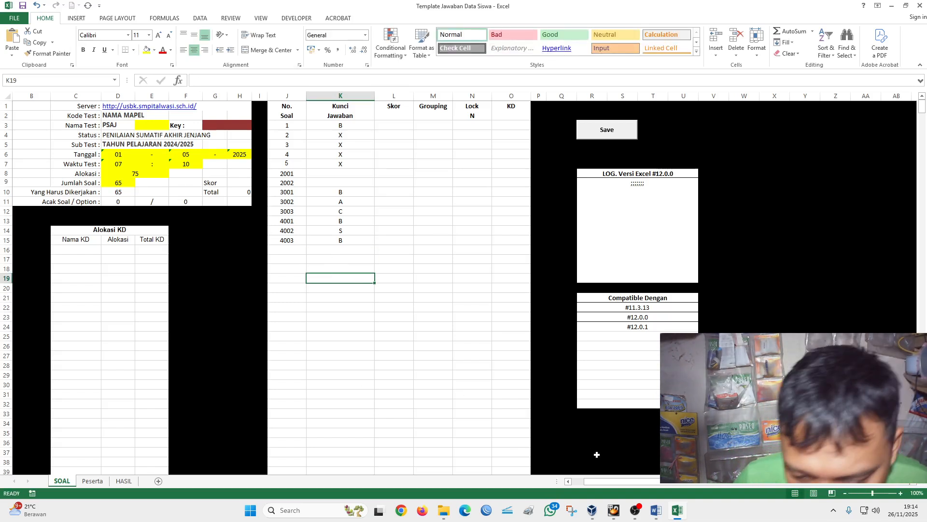
- Check long-answer question 5 in the Template Soal document in Word, and return to the answer workbook in Excel
{"action": "left_click", "coordinate": [656, 510]}
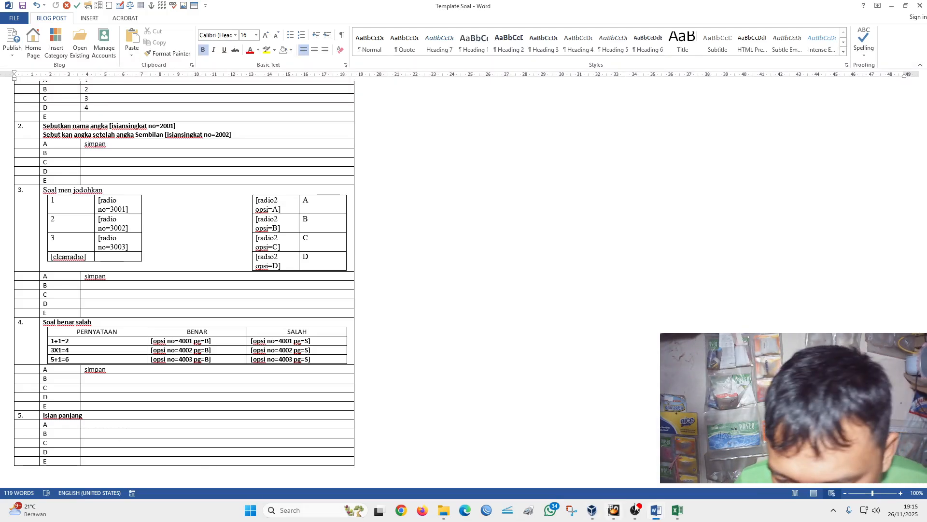
{"action": "mouse_move", "coordinate": [657, 512]}
{"action": "mouse_move", "coordinate": [653, 473]}
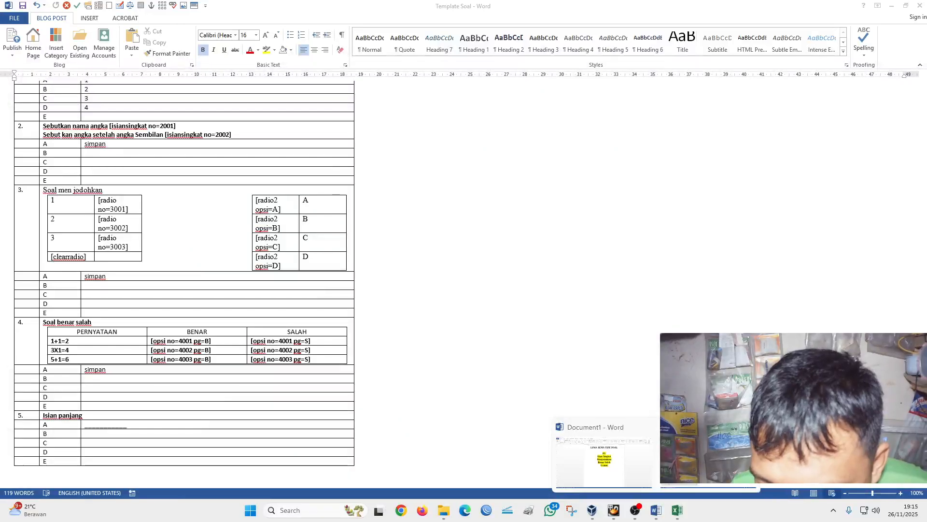
{"action": "left_click", "coordinate": [676, 510]}
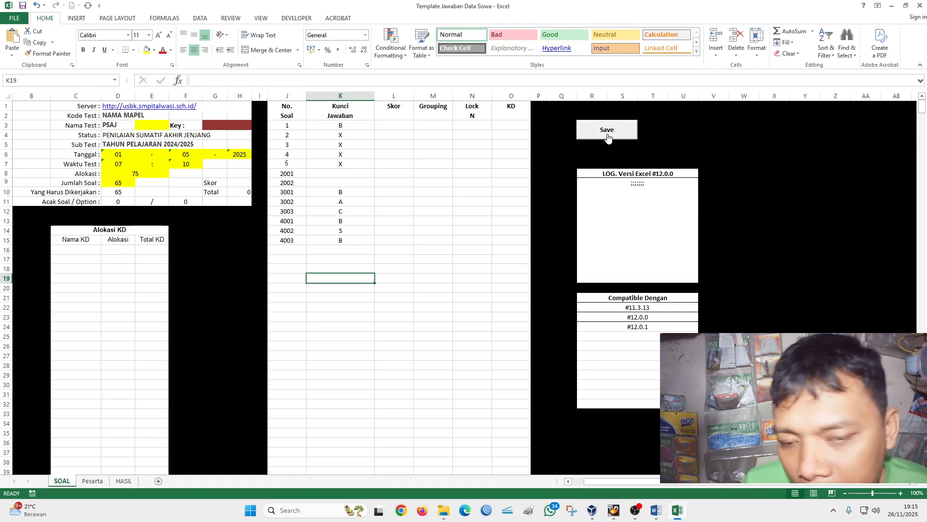
- Look over the participant data on the Peserta sheet, and save the workbook from the SOAL sheet
{"action": "left_click", "coordinate": [93, 481]}
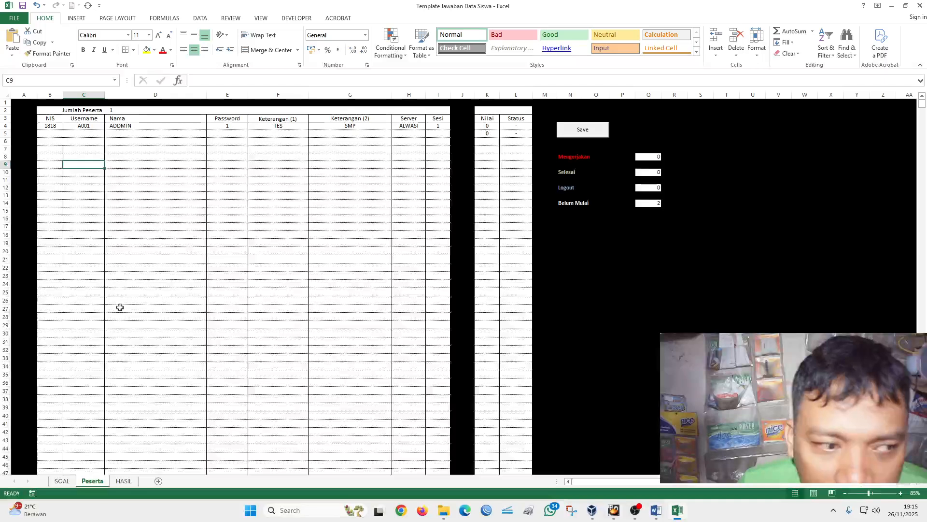
{"action": "left_click", "coordinate": [61, 481]}
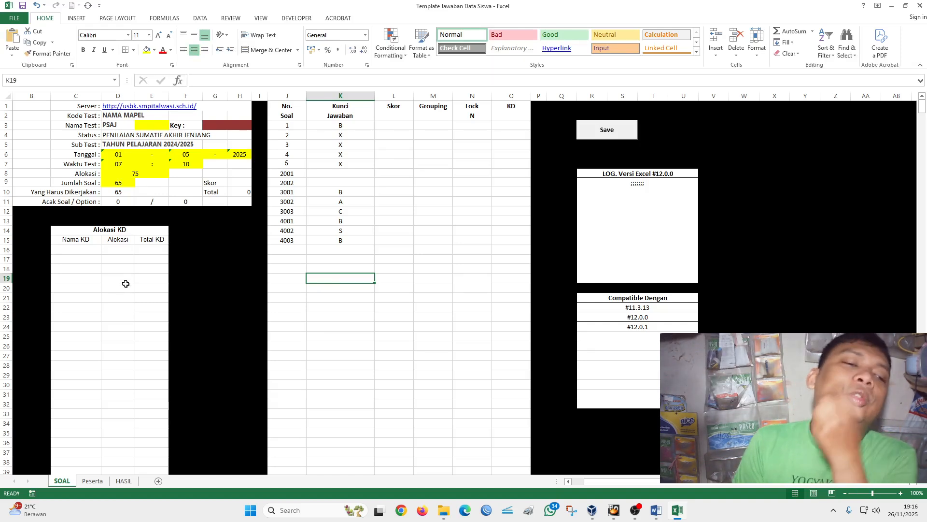
{"action": "left_click", "coordinate": [22, 5]}
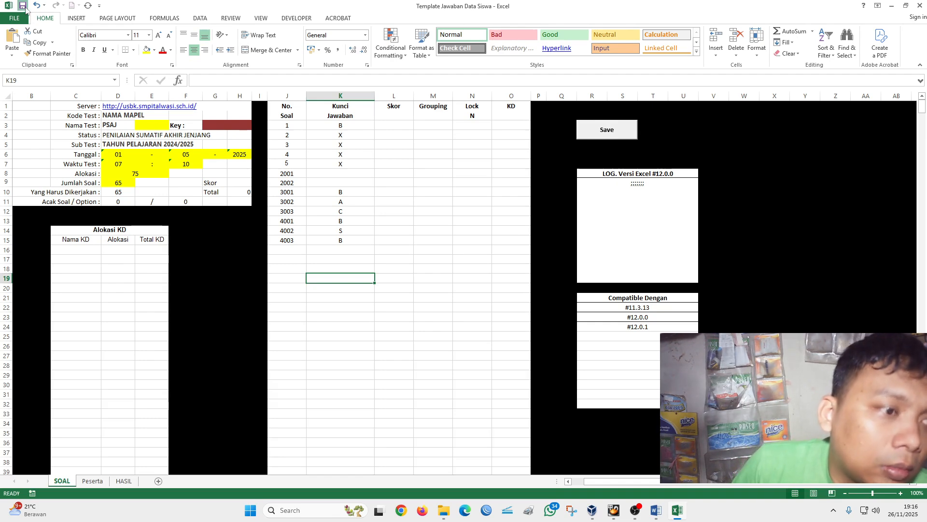
- Open the test site lks.nafis.biz.id in Chrome and copy its web address
{"action": "mouse_move", "coordinate": [633, 509]}
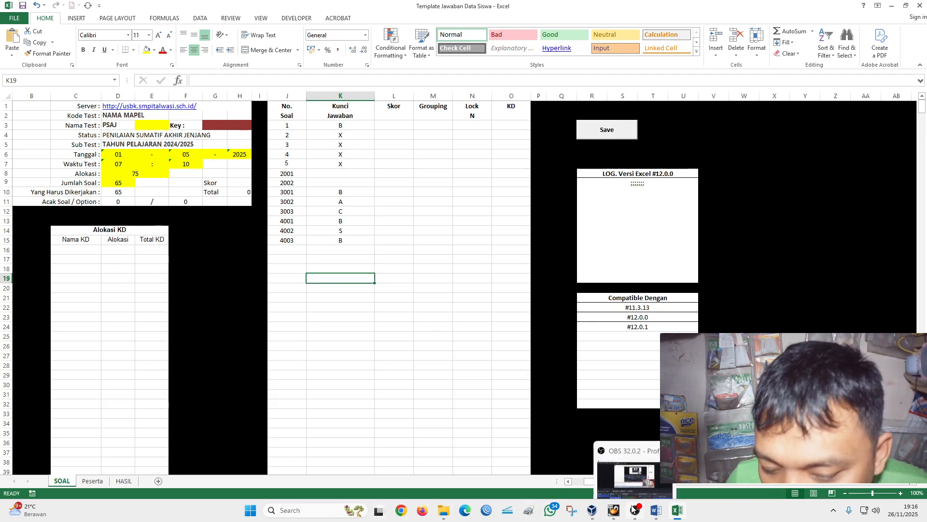
{"action": "left_click", "coordinate": [401, 511]}
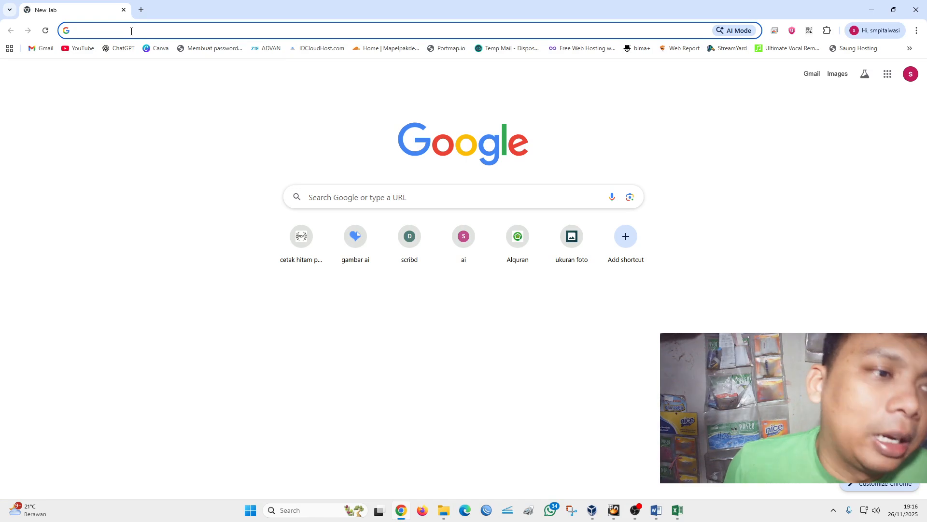
{"action": "left_click", "coordinate": [131, 30]}
{"action": "type", "text": "Lks.nafis.biz.id"}
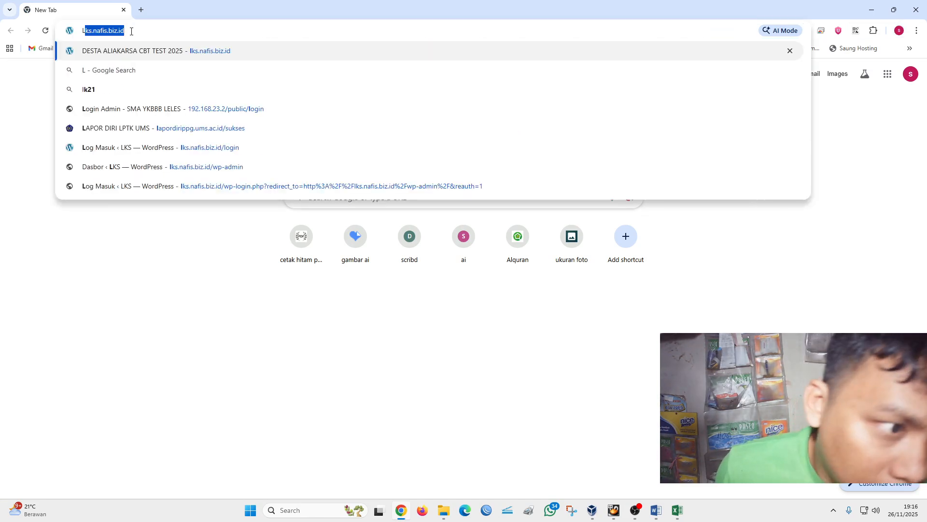
{"action": "key", "text": "Return"}
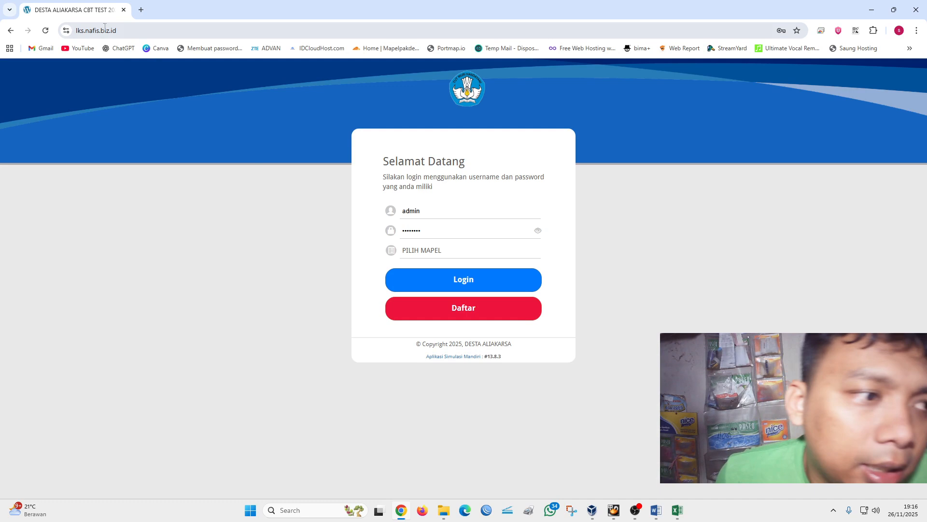
{"action": "left_click", "coordinate": [128, 32]}
{"action": "right_click", "coordinate": [91, 31]}
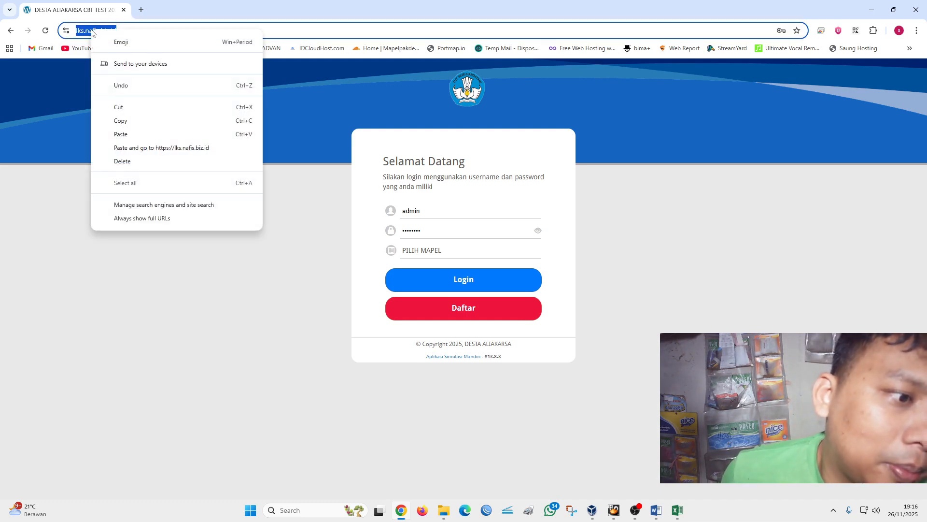
{"action": "left_click", "coordinate": [118, 122]}
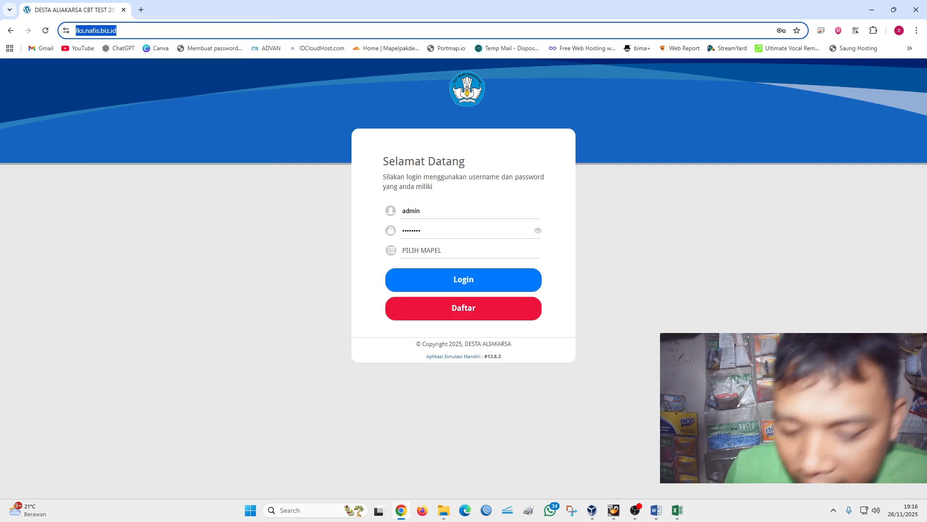
{"action": "left_click", "coordinate": [679, 513]}
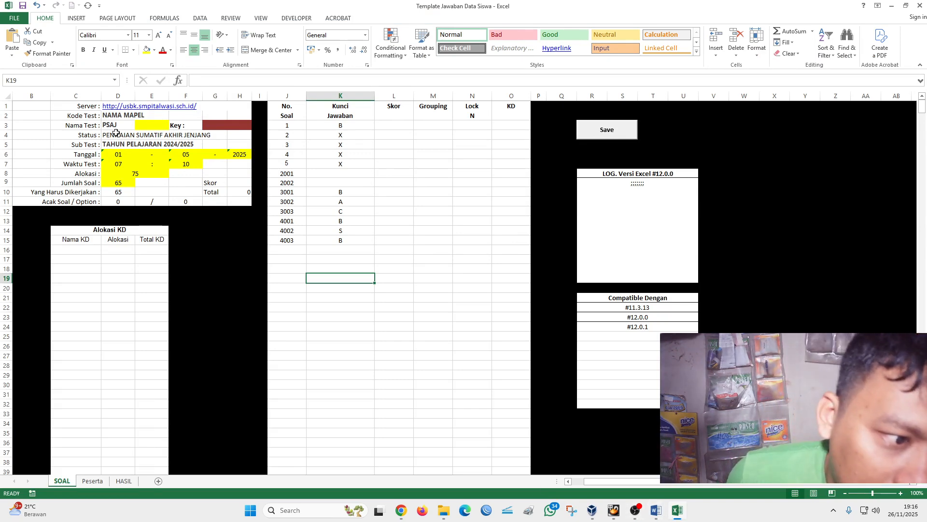
{"action": "left_click", "coordinate": [90, 108]}
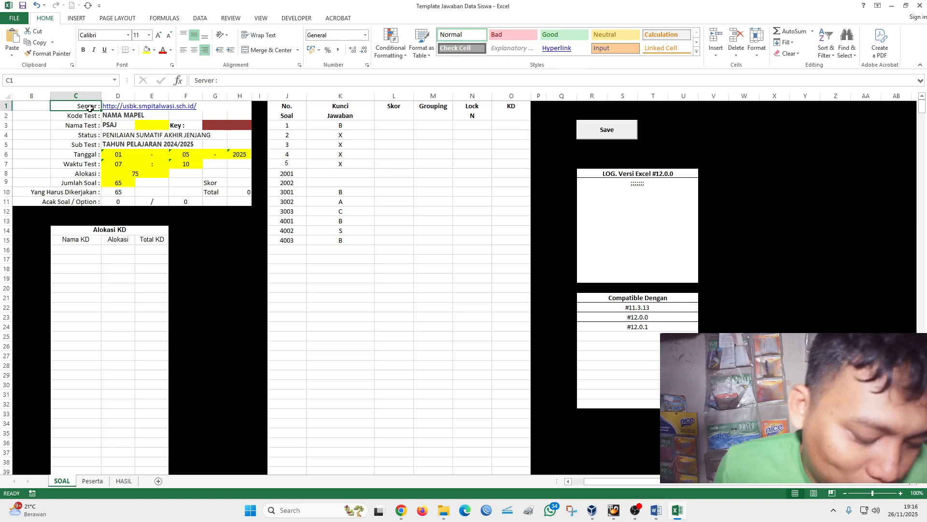
{"action": "left_click", "coordinate": [133, 106]}
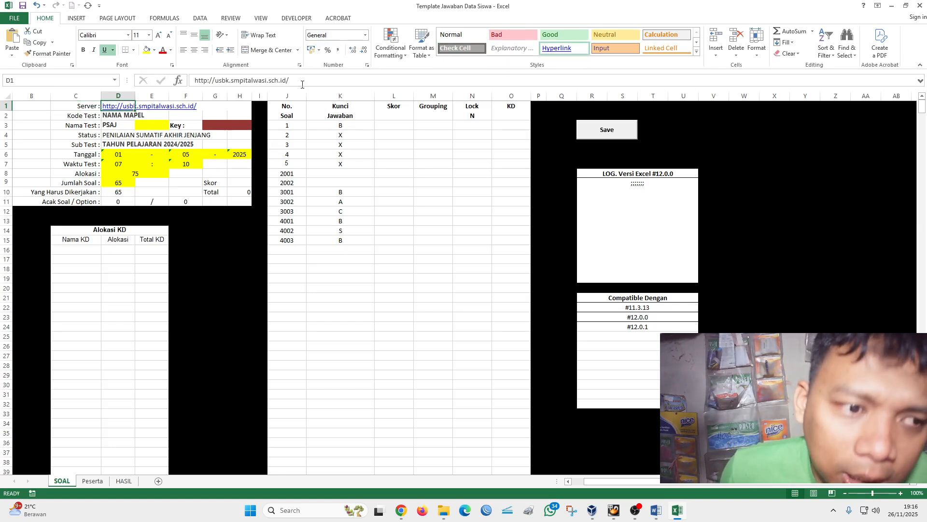
{"action": "left_click_drag", "start_coordinate": [302, 81], "coordinate": [208, 87]}
{"action": "right_click", "coordinate": [208, 86]}
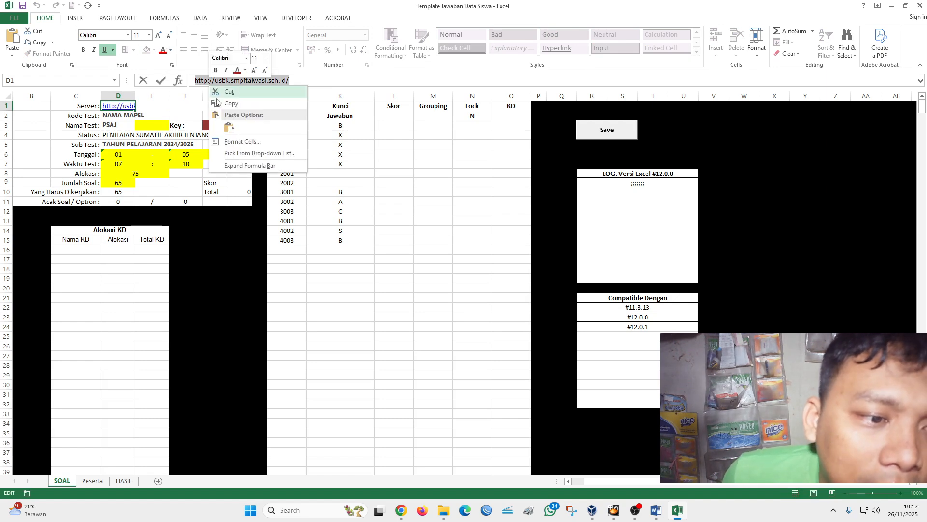
{"action": "left_click", "coordinate": [225, 125]}
{"action": "left_click", "coordinate": [203, 325]}
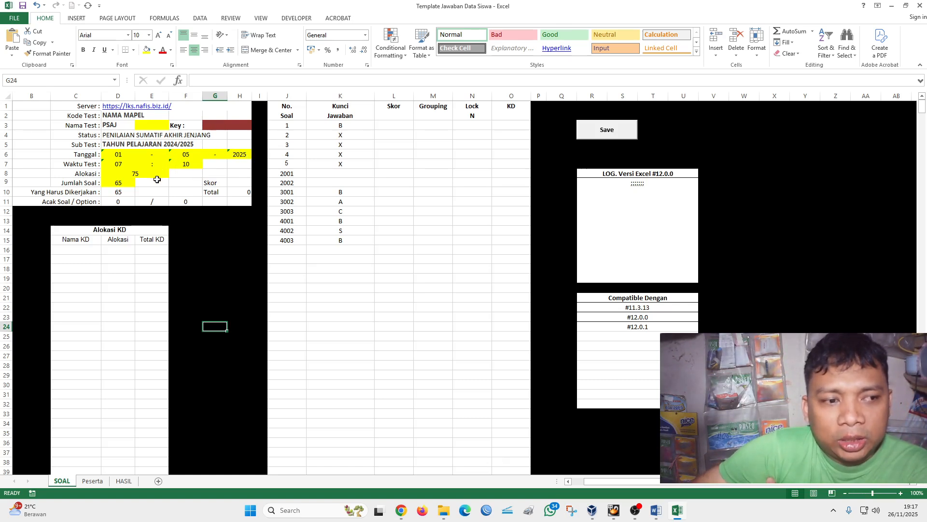
- Check the post title at the start of the Template Soal document in Word, and return to the answer workbook in Excel
{"action": "left_click", "coordinate": [661, 510]}
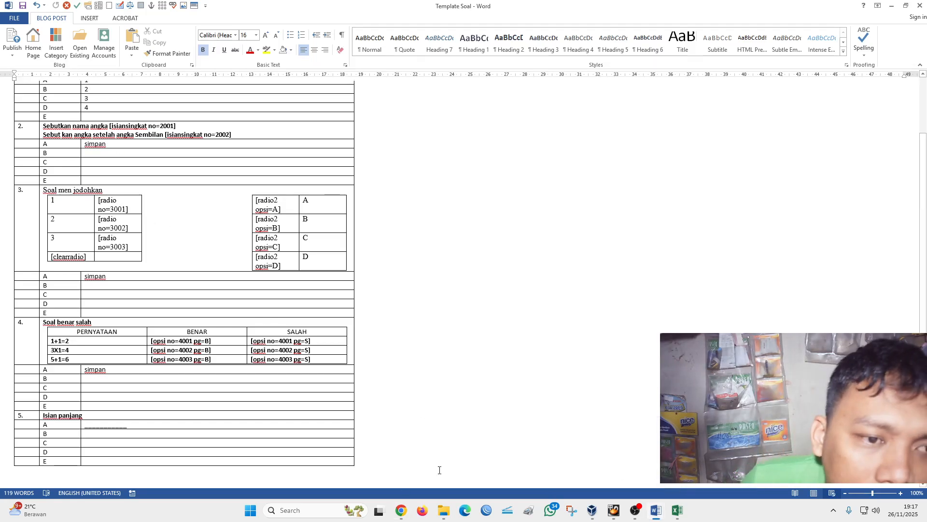
{"action": "scroll", "coordinate": [566, 439], "scroll_direction": "up", "scroll_amount": 3}
{"action": "scroll", "coordinate": [124, 393], "scroll_direction": "down", "scroll_amount": 1}
{"action": "scroll", "coordinate": [93, 342], "scroll_direction": "up", "scroll_amount": 1}
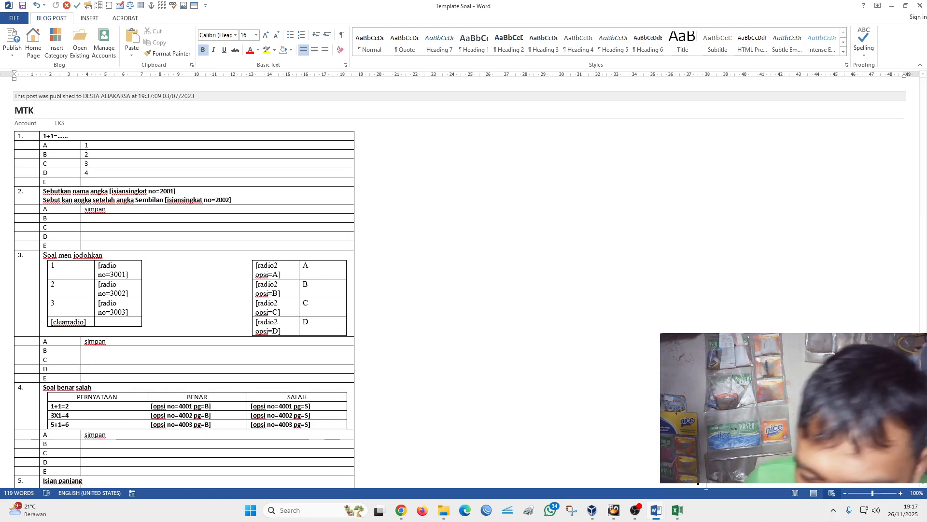
{"action": "left_click", "coordinate": [678, 510]}
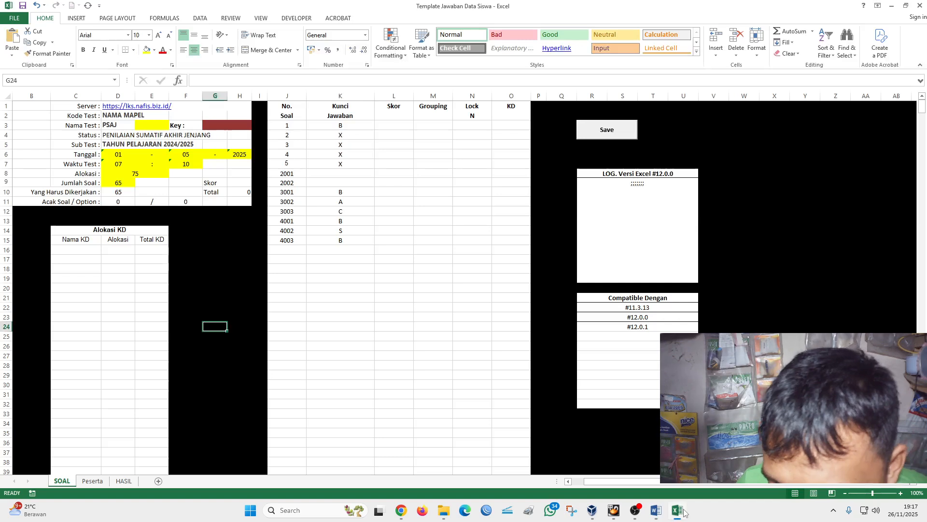
- Set the Kode Test in cell D2 to MTK
{"action": "left_click", "coordinate": [114, 116]}
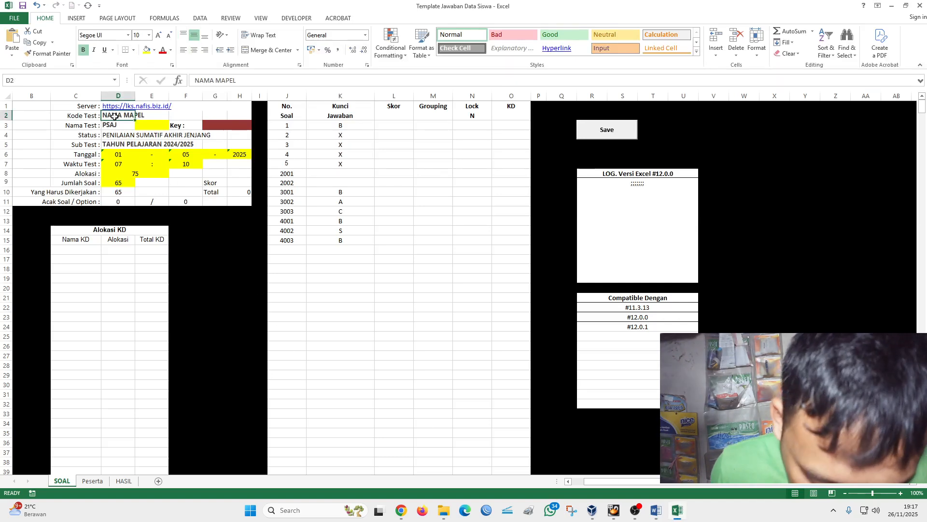
{"action": "type", "text": "MY"}
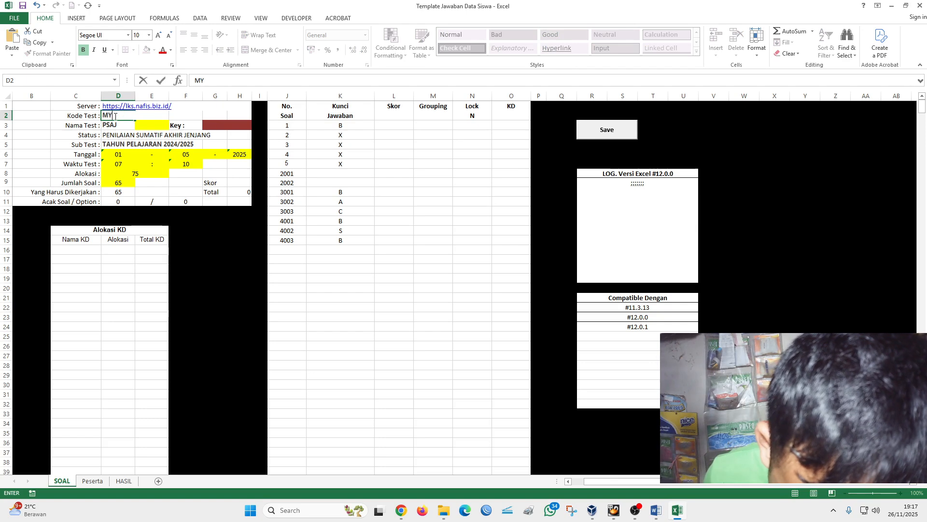
{"action": "type", "text": "K"}
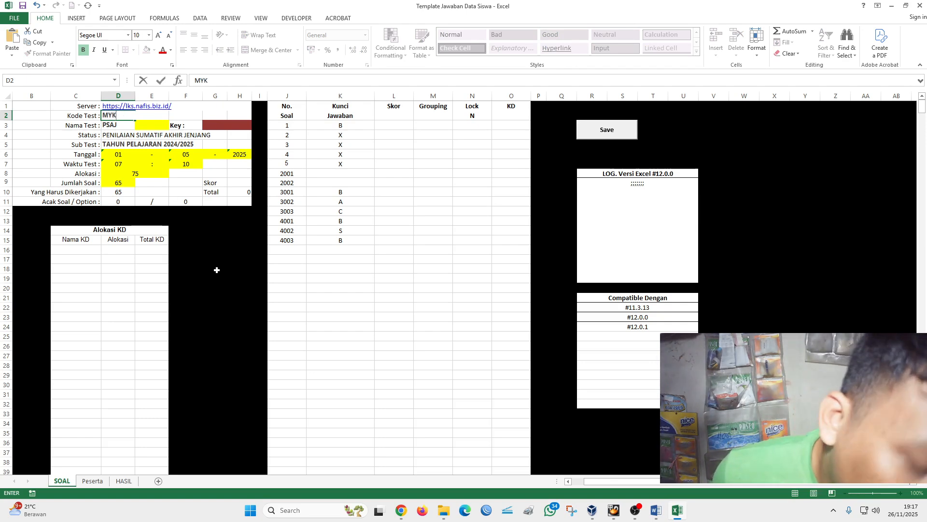
{"action": "key", "text": "BackSpace"}
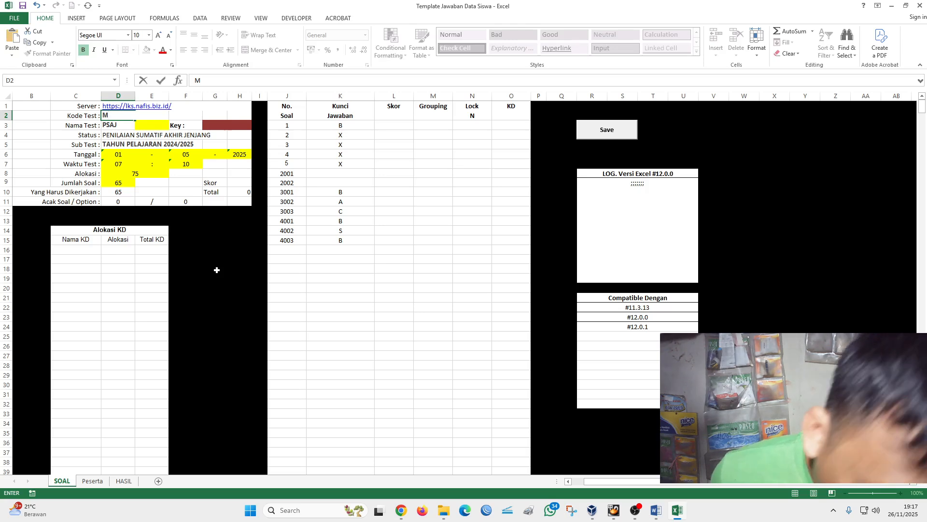
{"action": "left_click", "coordinate": [227, 295]}
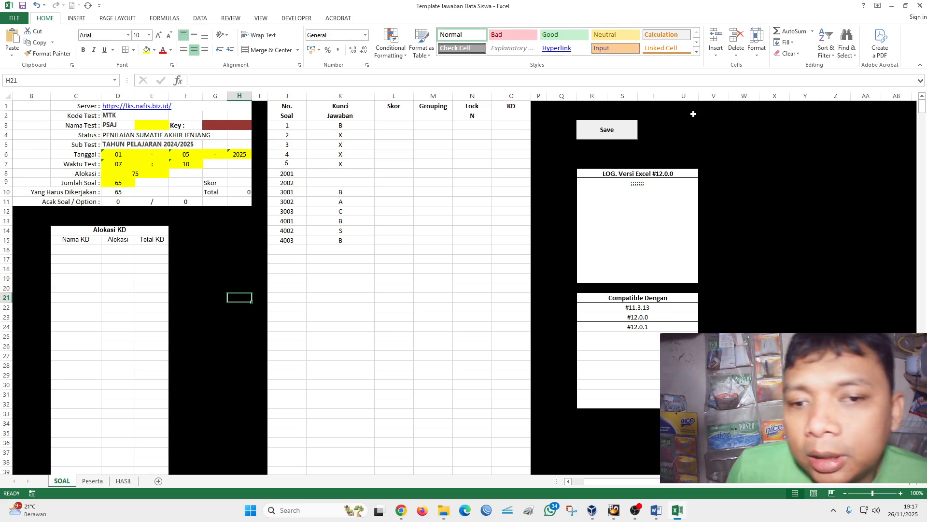
- Save the MTK test data on the SOAL sheet and the student data on the Peserta sheet to the server
{"action": "left_click", "coordinate": [605, 132]}
{"action": "left_click", "coordinate": [477, 282]}
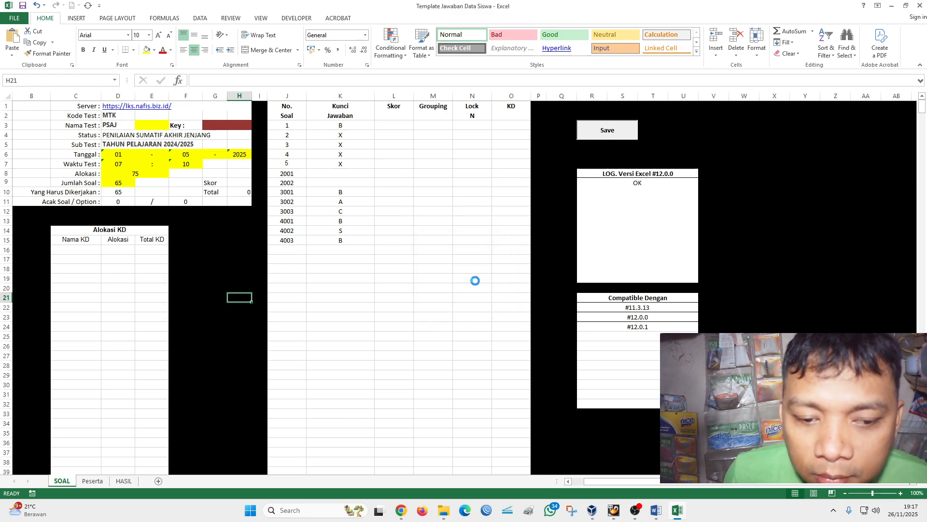
{"action": "left_click", "coordinate": [93, 481]}
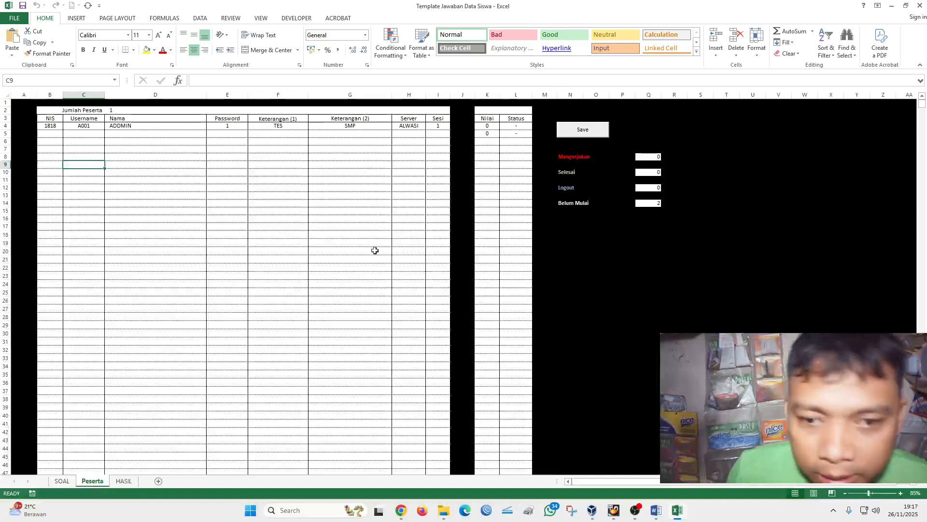
{"action": "left_click", "coordinate": [579, 131]}
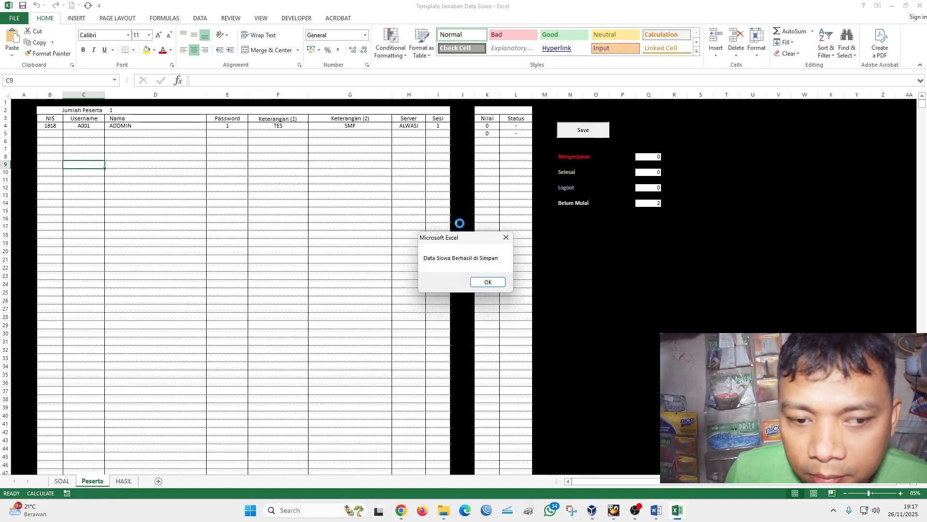
{"action": "left_click", "coordinate": [481, 281]}
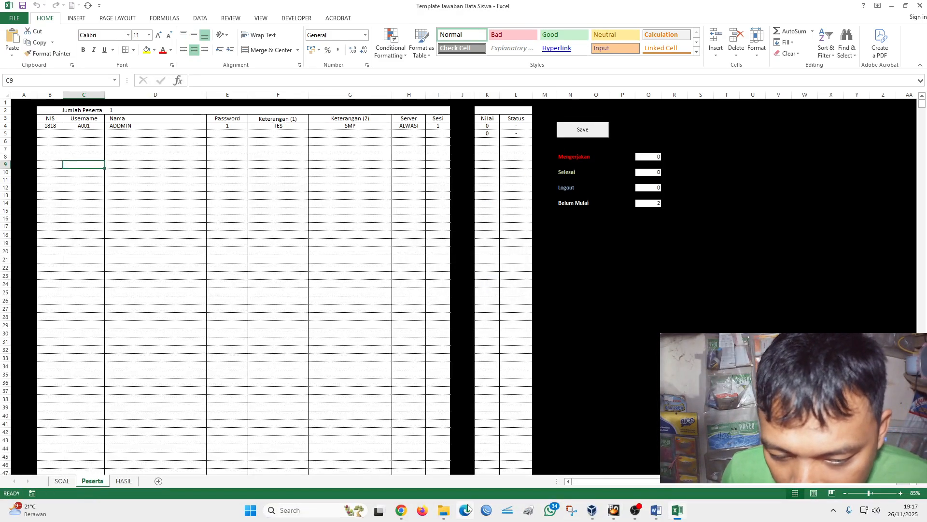
- Switch to Chrome, reload the lks.nafis.biz.id login page, and choose MTK as the subject
{"action": "mouse_move", "coordinate": [396, 510]}
{"action": "left_click", "coordinate": [400, 470]}
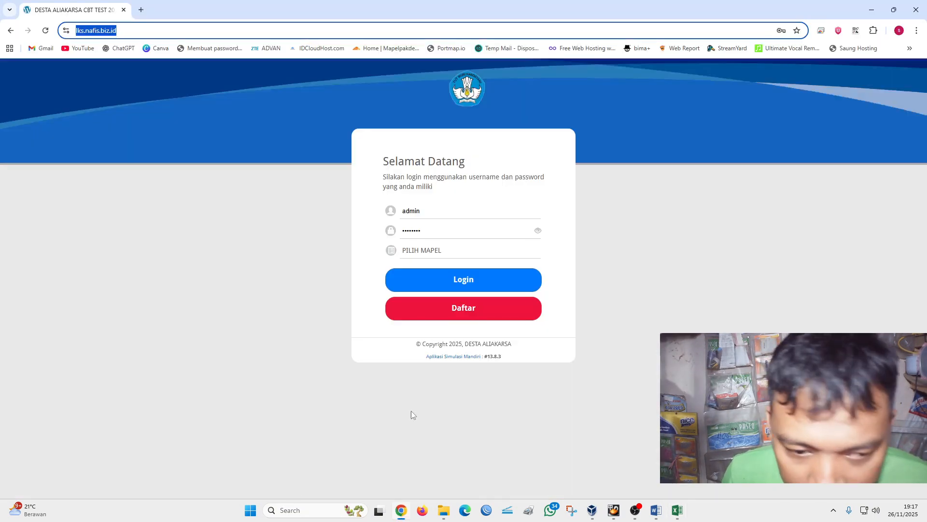
{"action": "left_click", "coordinate": [473, 250]}
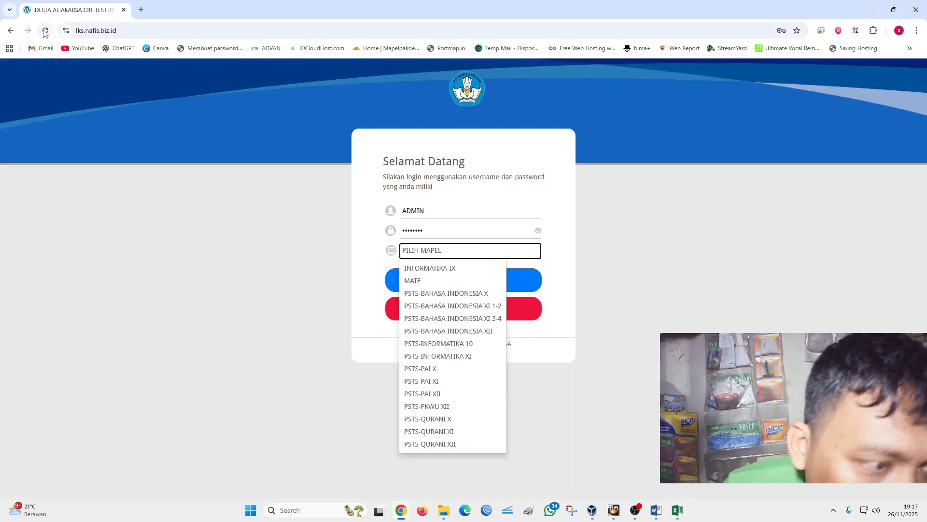
{"action": "left_click", "coordinate": [45, 31]}
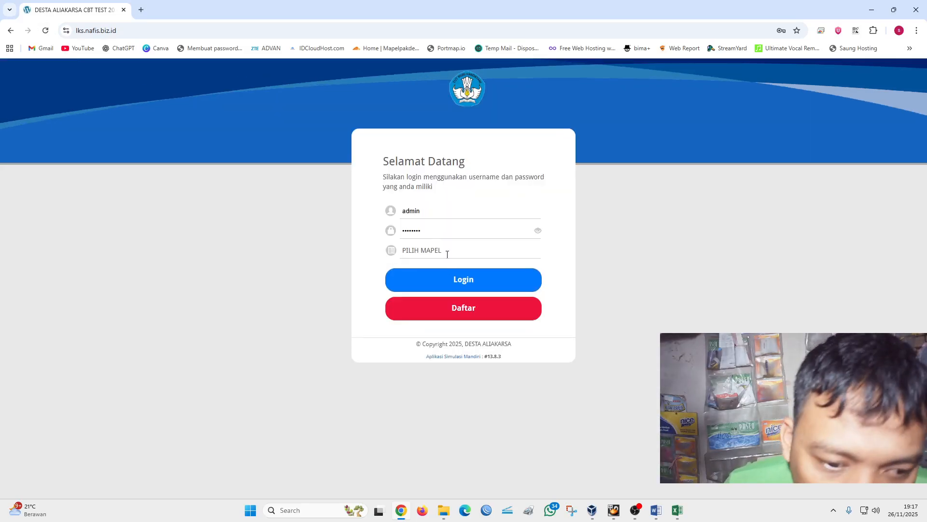
{"action": "left_click", "coordinate": [446, 252]}
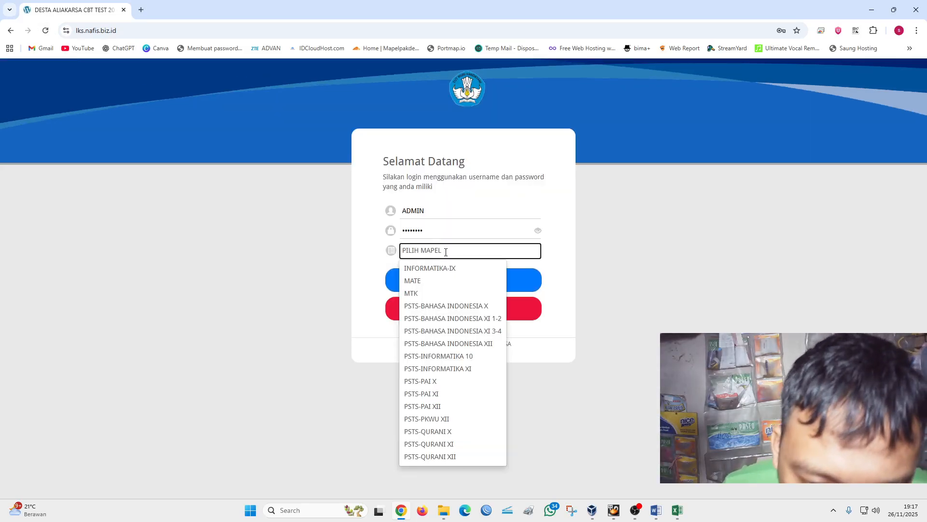
{"action": "left_click", "coordinate": [410, 293]}
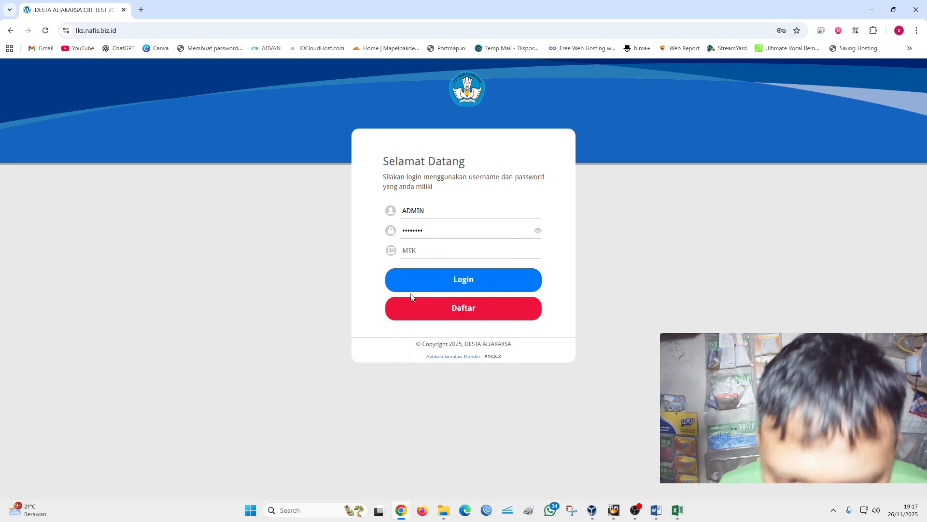
- Log in to the MTK test with the username and password of the student listed on the Peserta sheet
{"action": "double_click", "coordinate": [434, 211]}
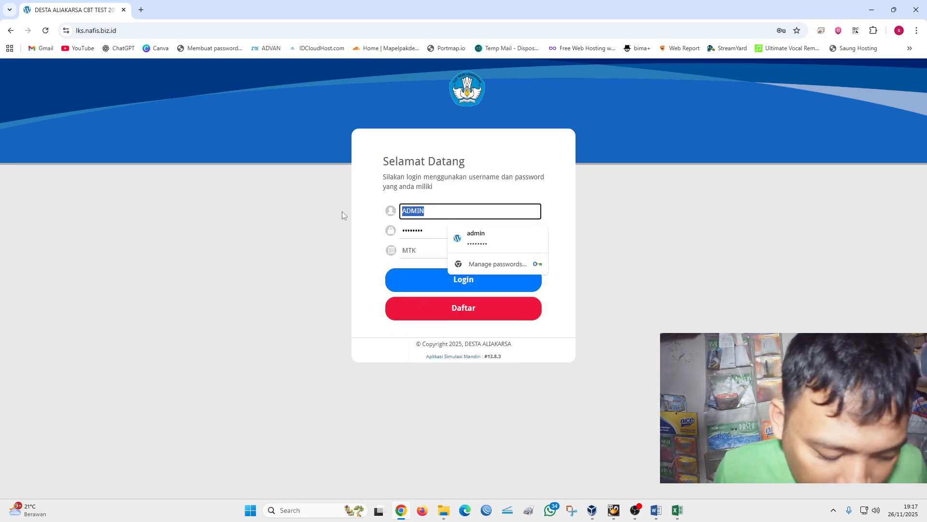
{"action": "type", "text": "A0"}
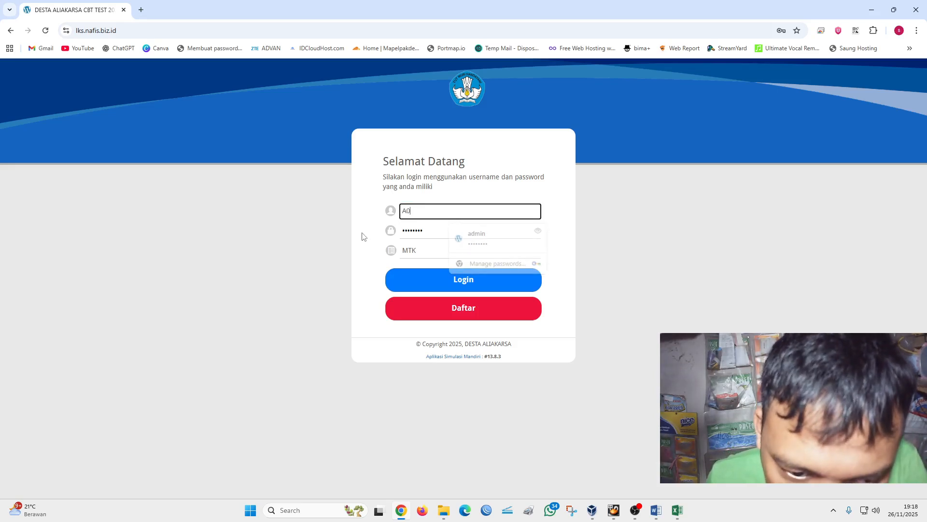
{"action": "type", "text": "01"}
{"action": "double_click", "coordinate": [442, 232]}
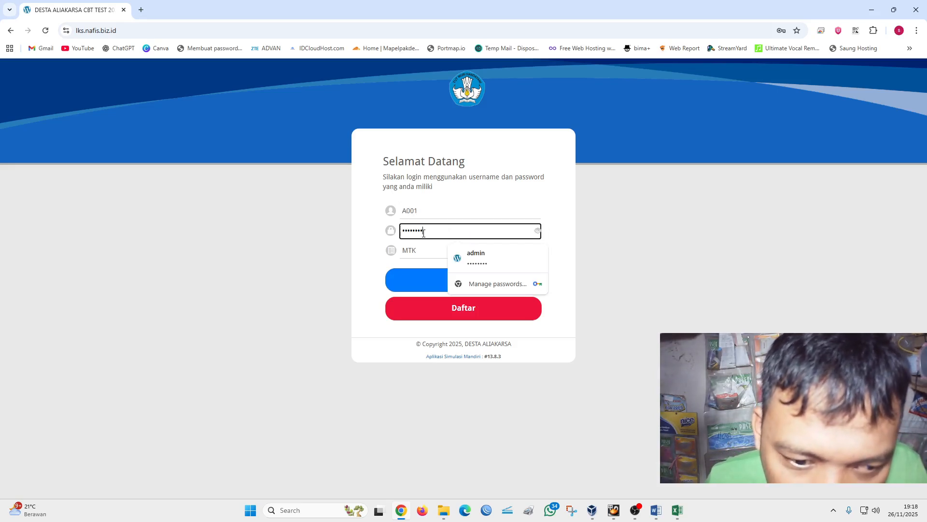
{"action": "type", "text": "1"}
{"action": "left_click", "coordinate": [415, 284]}
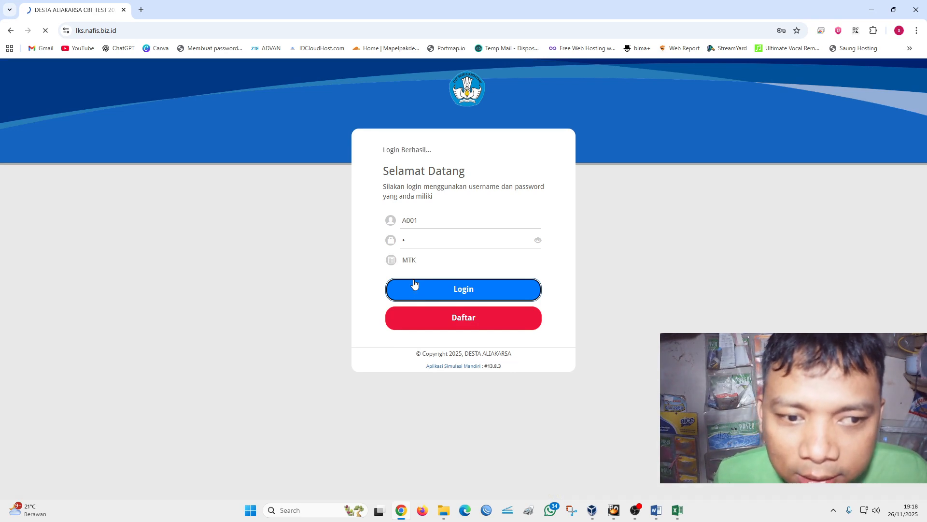
- Examine the first question page of the MTK test, including the illustrated notice about publishing and matching test codes
{"action": "left_click", "coordinate": [648, 206]}
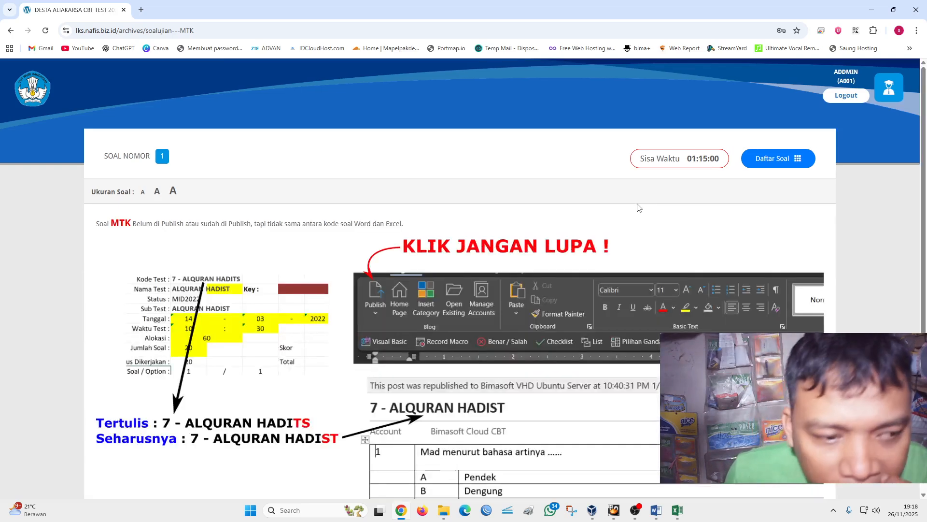
{"action": "scroll", "coordinate": [226, 260], "scroll_direction": "down", "scroll_amount": 3}
{"action": "scroll", "coordinate": [229, 276], "scroll_direction": "up", "scroll_amount": 3}
{"action": "scroll", "coordinate": [229, 276], "scroll_direction": "down", "scroll_amount": 3}
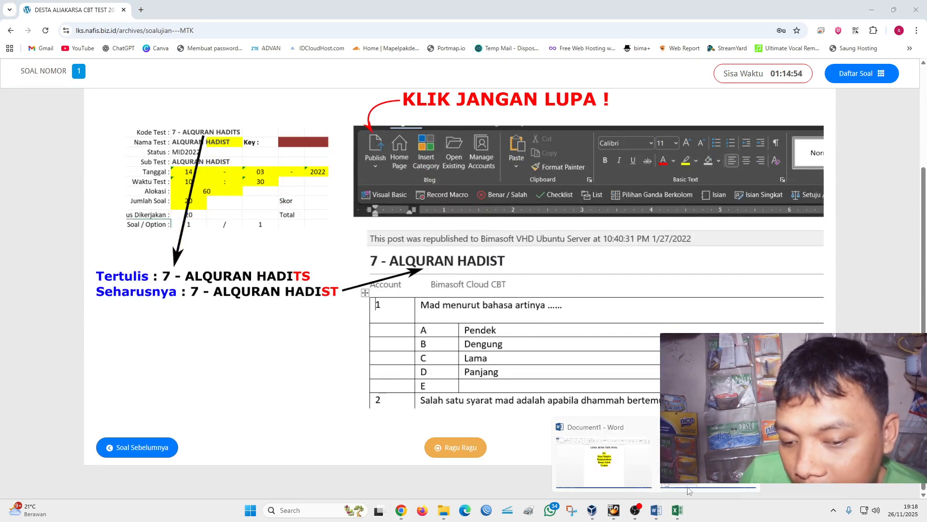
- Publish the MTK post of Template Soal from Word to the LKS account, and reload the test page in Chrome
{"action": "left_click", "coordinate": [689, 490]}
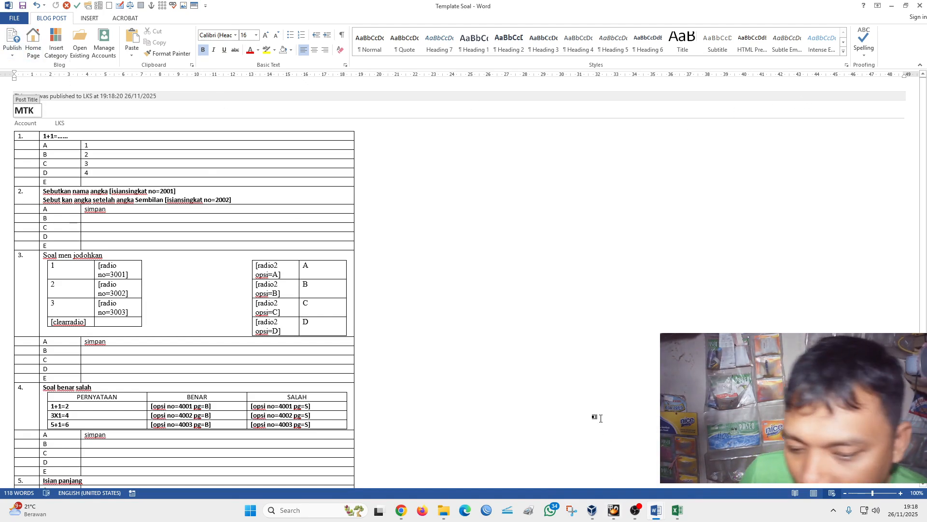
{"action": "left_click", "coordinate": [401, 511]}
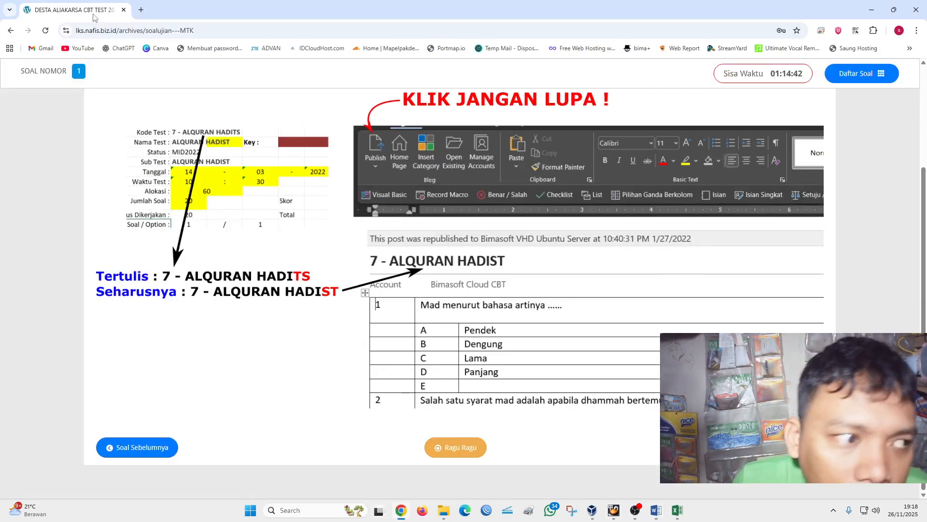
{"action": "left_click", "coordinate": [45, 30]}
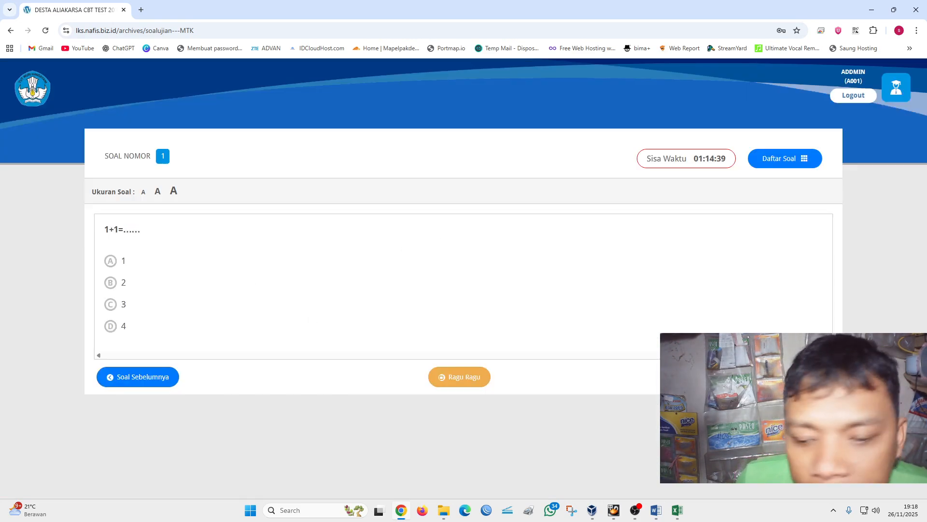
- Go through MTK questions 2 to 5 on the test site and check how each question type is displayed
{"action": "left_click", "coordinate": [776, 376]}
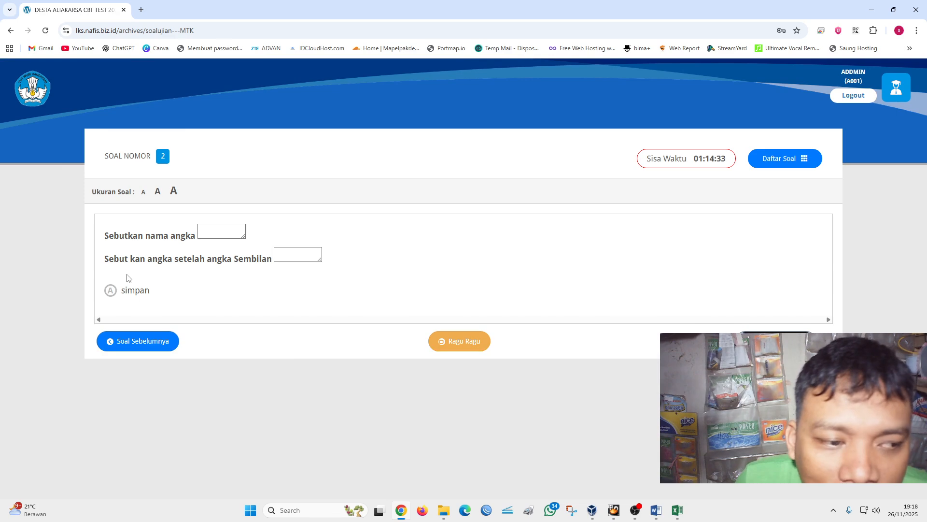
{"action": "left_click", "coordinate": [776, 341]}
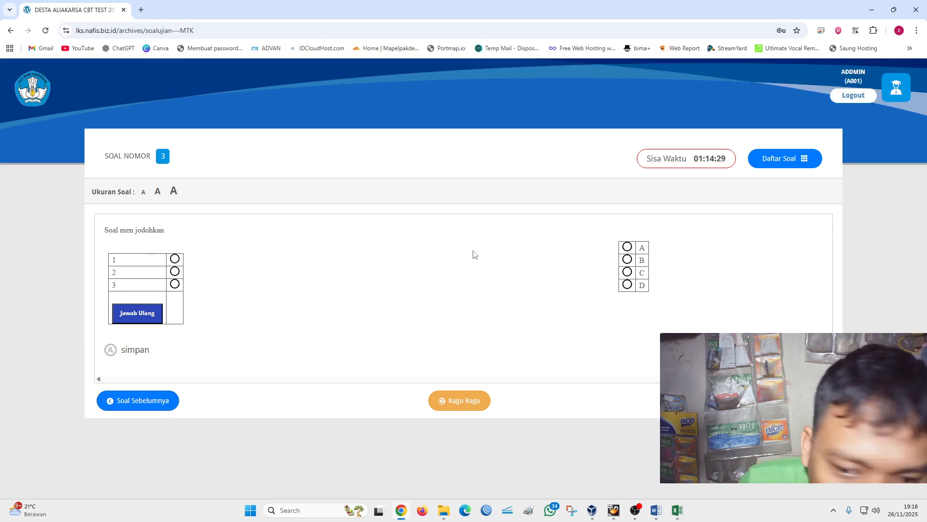
{"action": "left_click", "coordinate": [788, 400]}
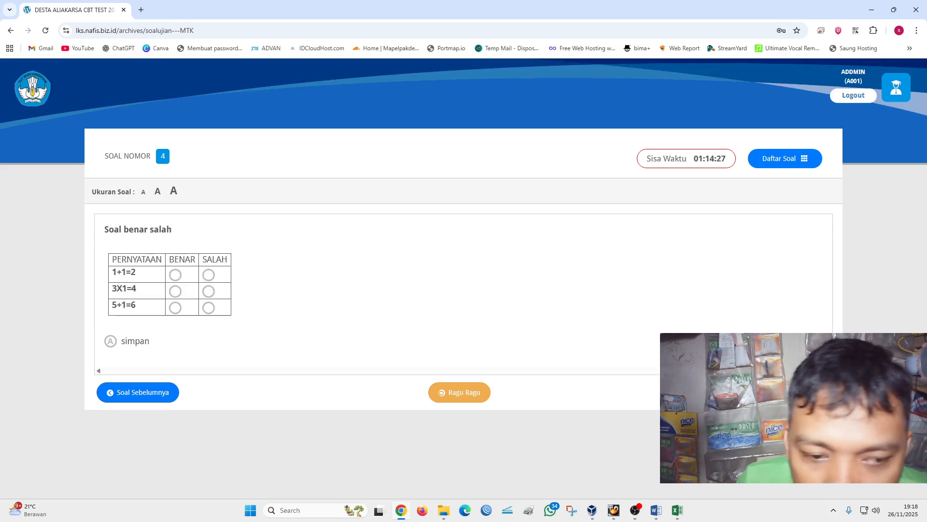
{"action": "left_click", "coordinate": [789, 393]}
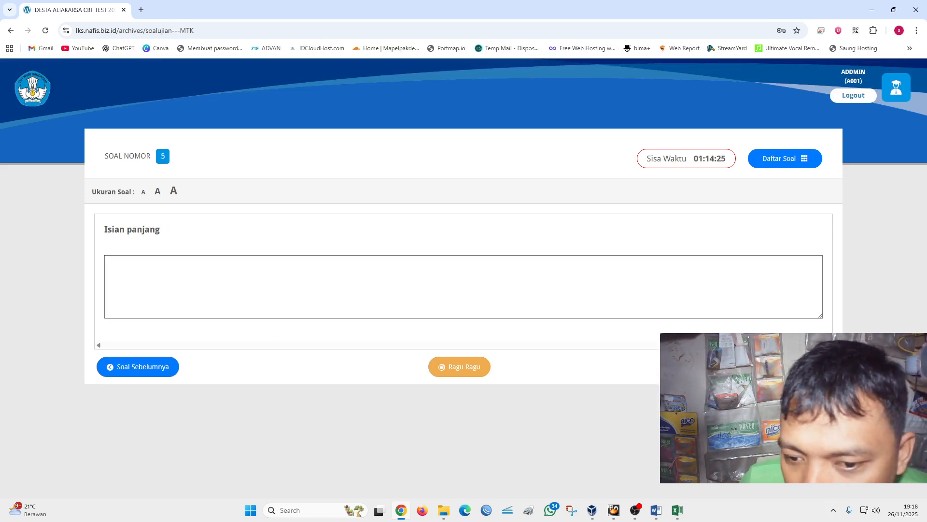
{"action": "left_click", "coordinate": [176, 275]}
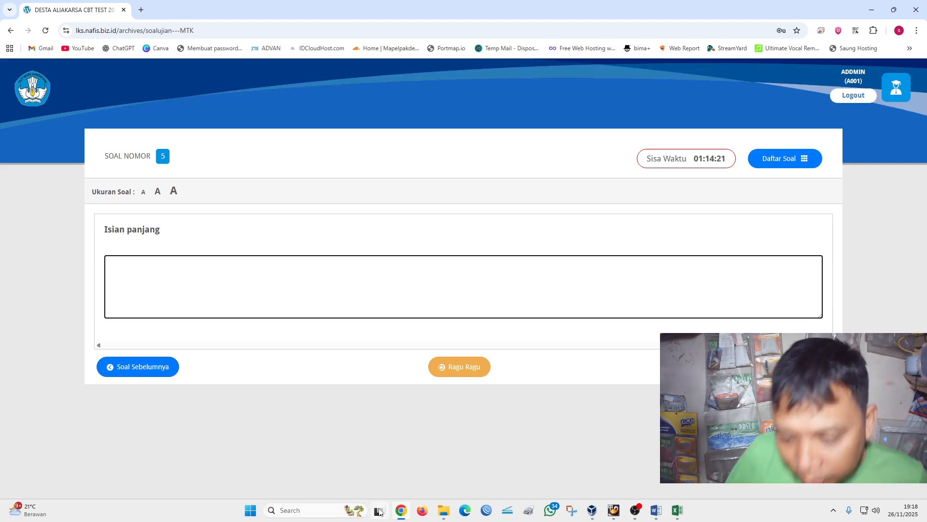
- Return to Template Soal in Word and review the codes and layout of its five question types
{"action": "mouse_move", "coordinate": [656, 515]}
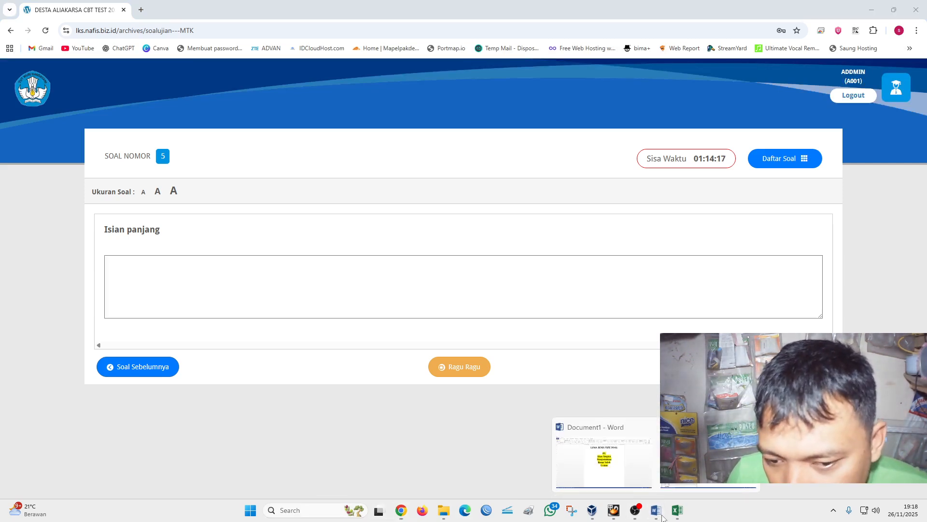
{"action": "left_click", "coordinate": [692, 486]}
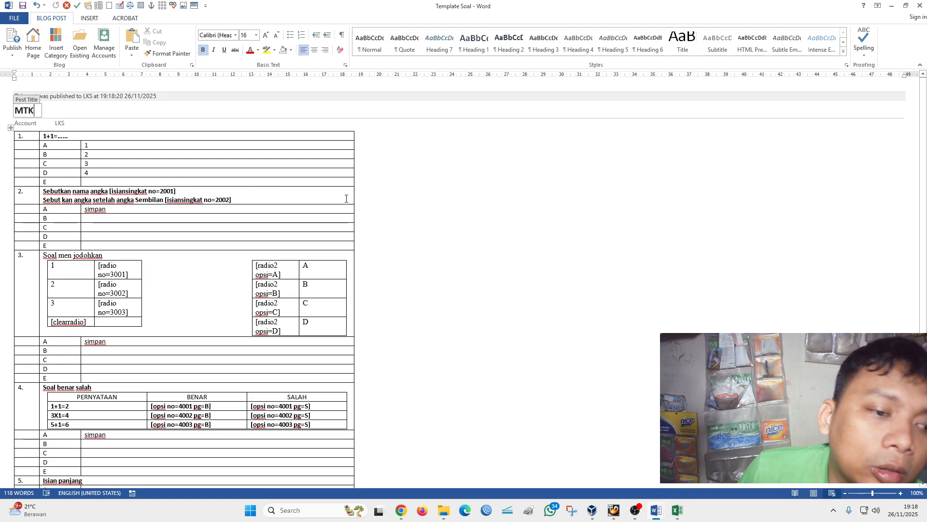
{"action": "scroll", "coordinate": [396, 198], "scroll_direction": "down", "scroll_amount": 3}
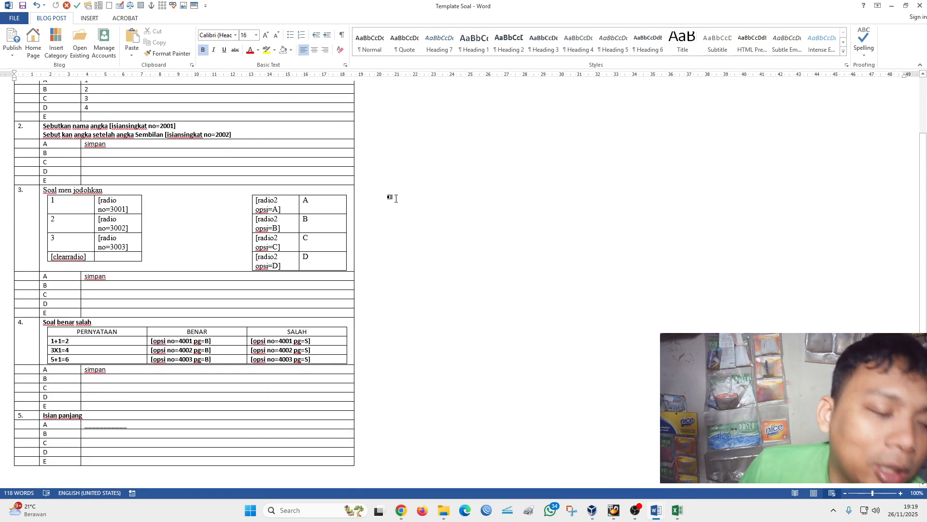
{"action": "scroll", "coordinate": [396, 198], "scroll_direction": "up", "scroll_amount": 3}
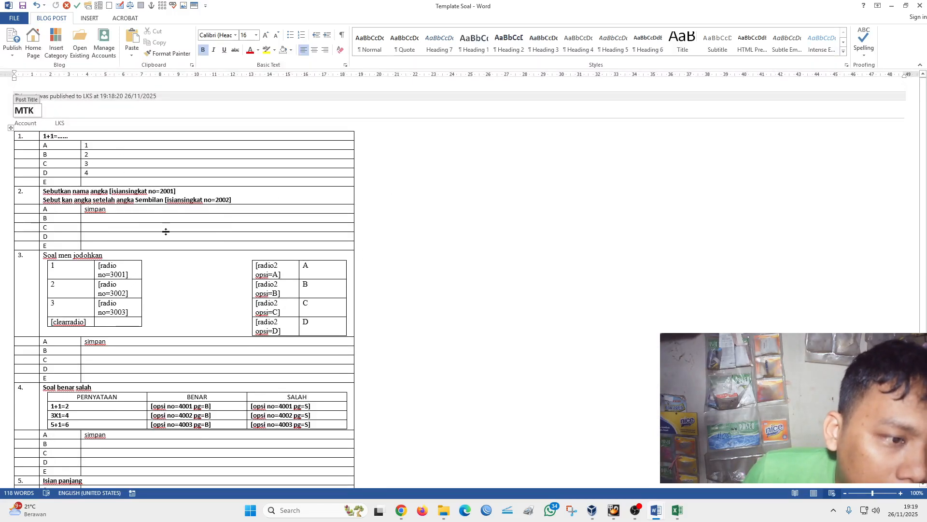
{"action": "scroll", "coordinate": [180, 244], "scroll_direction": "down", "scroll_amount": 3}
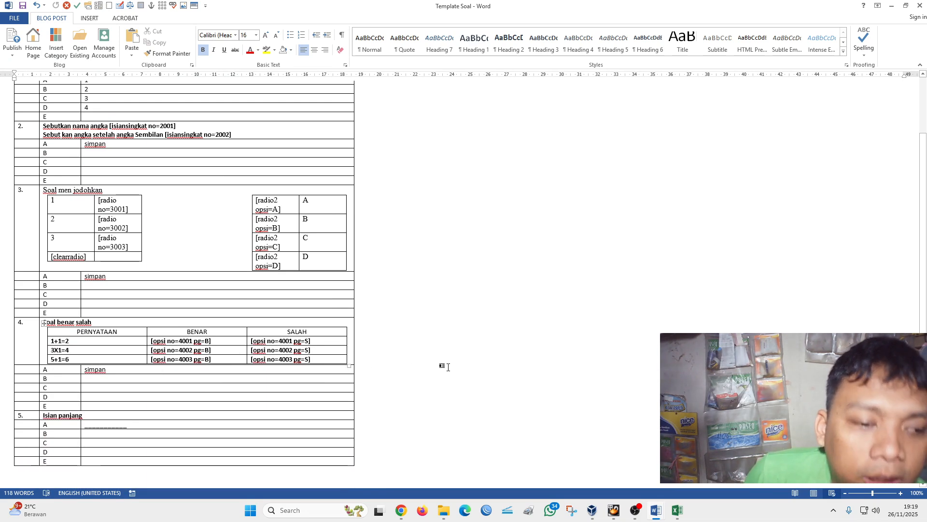
{"action": "scroll", "coordinate": [449, 367], "scroll_direction": "up", "scroll_amount": 3}
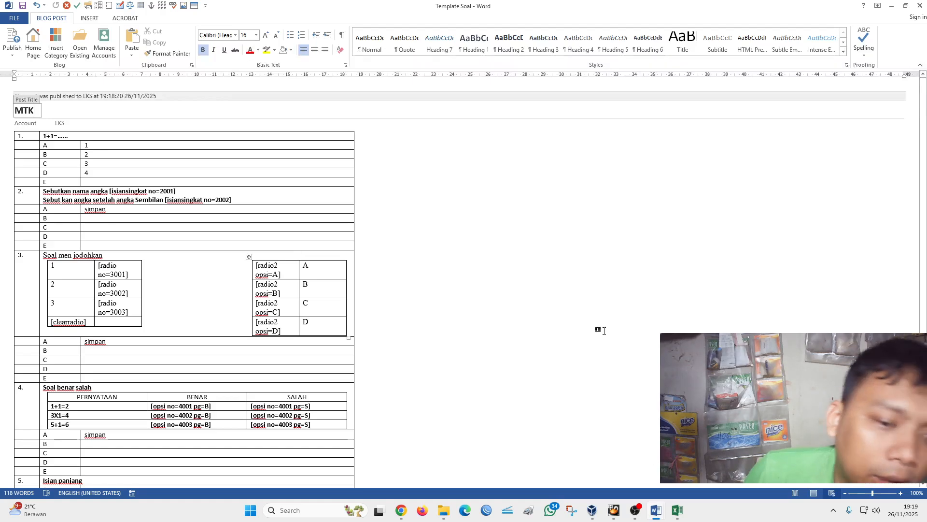
{"action": "mouse_move", "coordinate": [657, 515]}
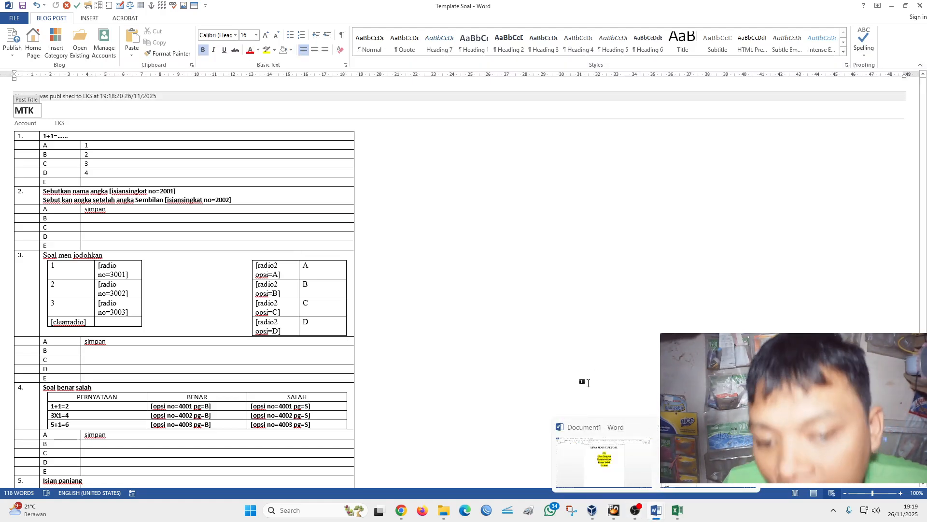